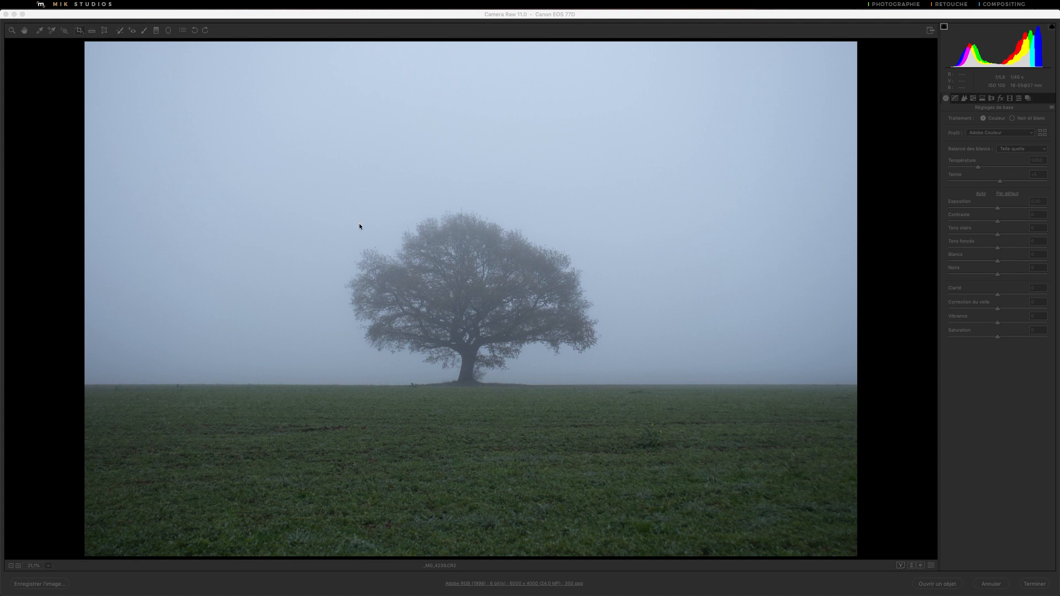
# - Remove the photo's colour by setting both Vibrance and Saturation to -100
pyautogui.click(426, 293)
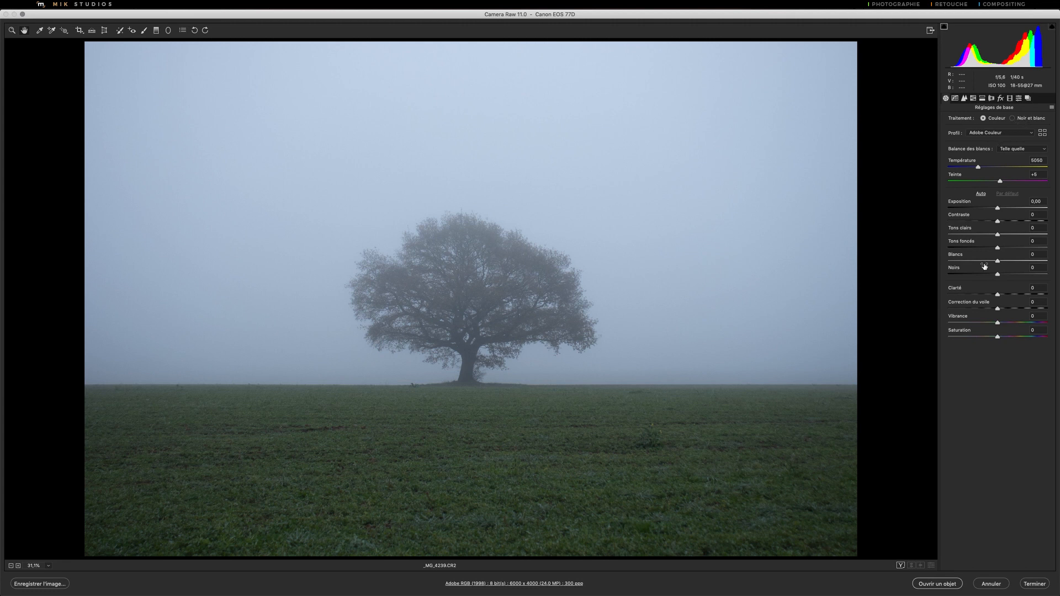
pyautogui.moveTo(997, 323); pyautogui.dragTo(932, 336)
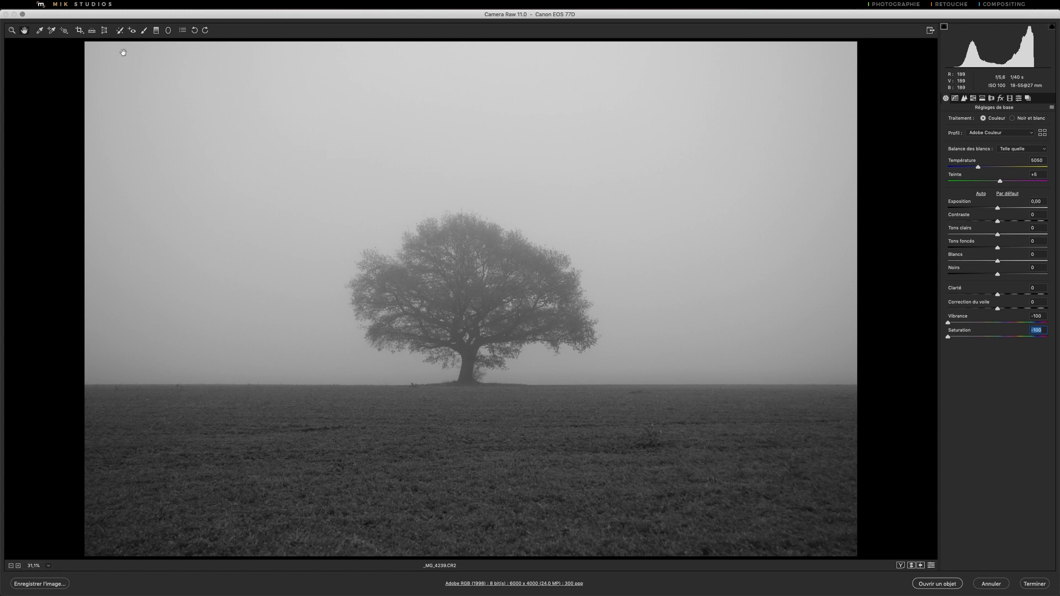
# - Try to straighten the photo along the horizon line between the field and the sky
pyautogui.click(93, 34)
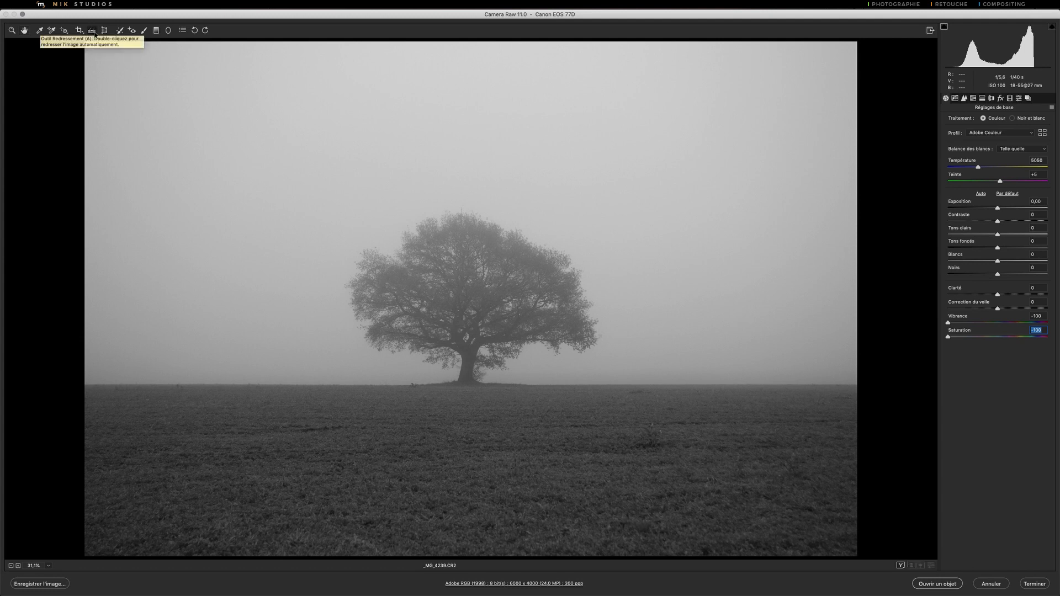
pyautogui.moveTo(115, 383); pyautogui.dragTo(846, 384)
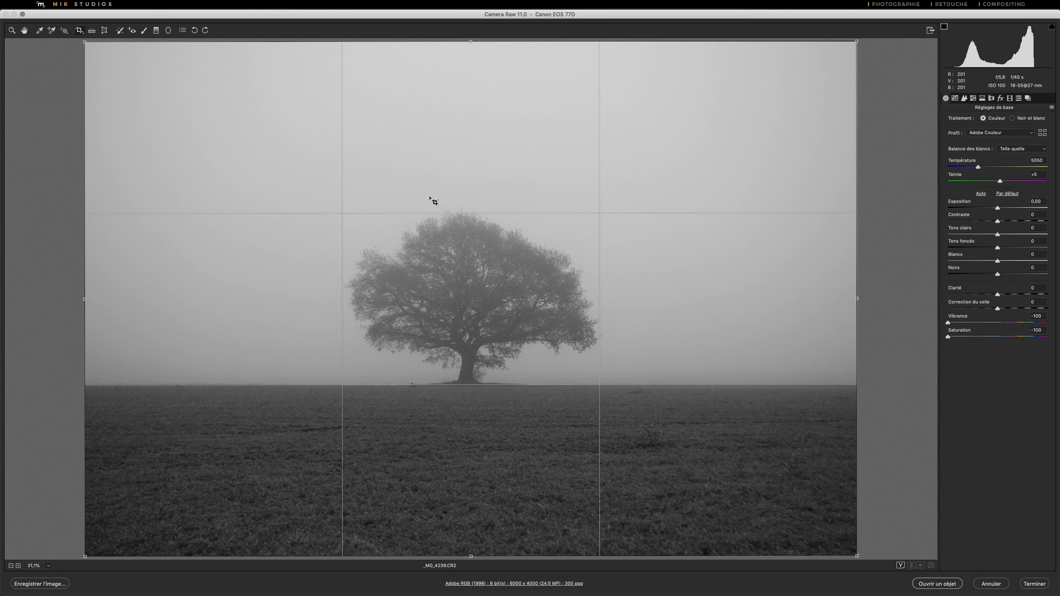
pyautogui.press('Escape')
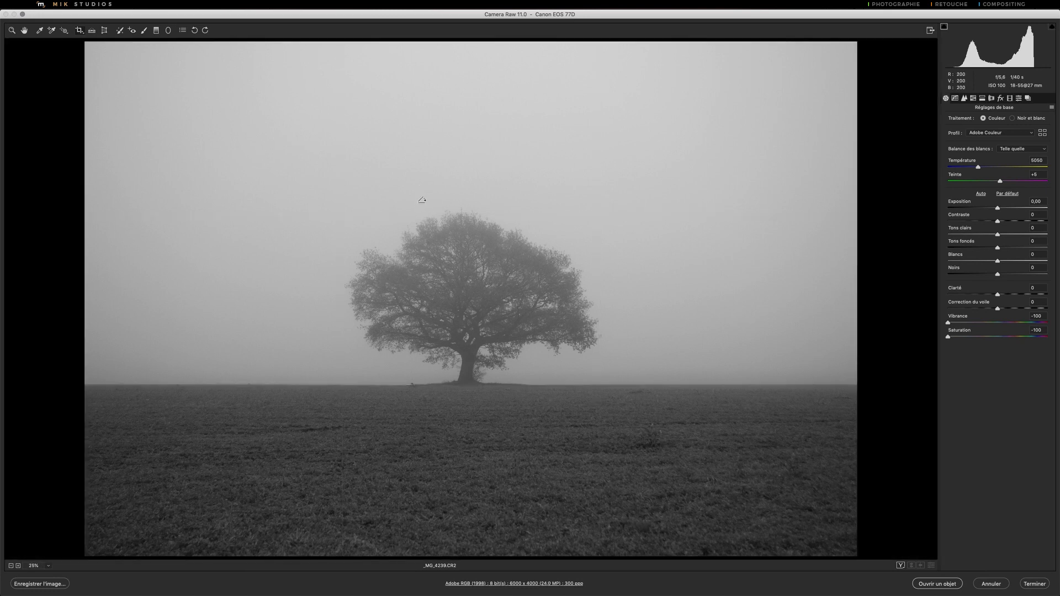
# - Crop the photo to a full-height 1 à 1 square centred on the tree
pyautogui.press('super+minus')
pyautogui.press('super+minus')
pyautogui.press('super+minus')
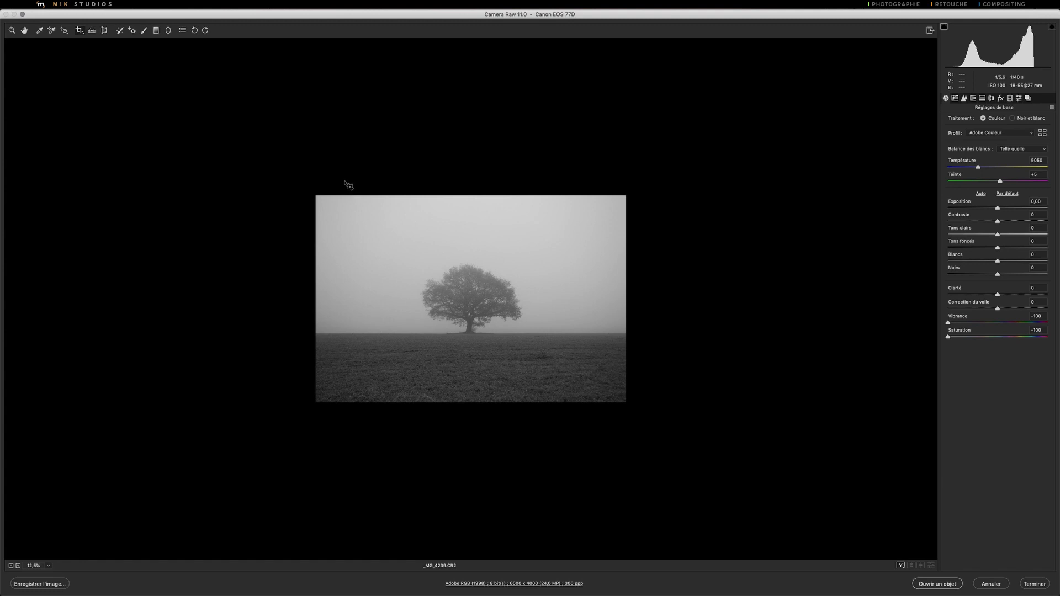
pyautogui.click(82, 32)
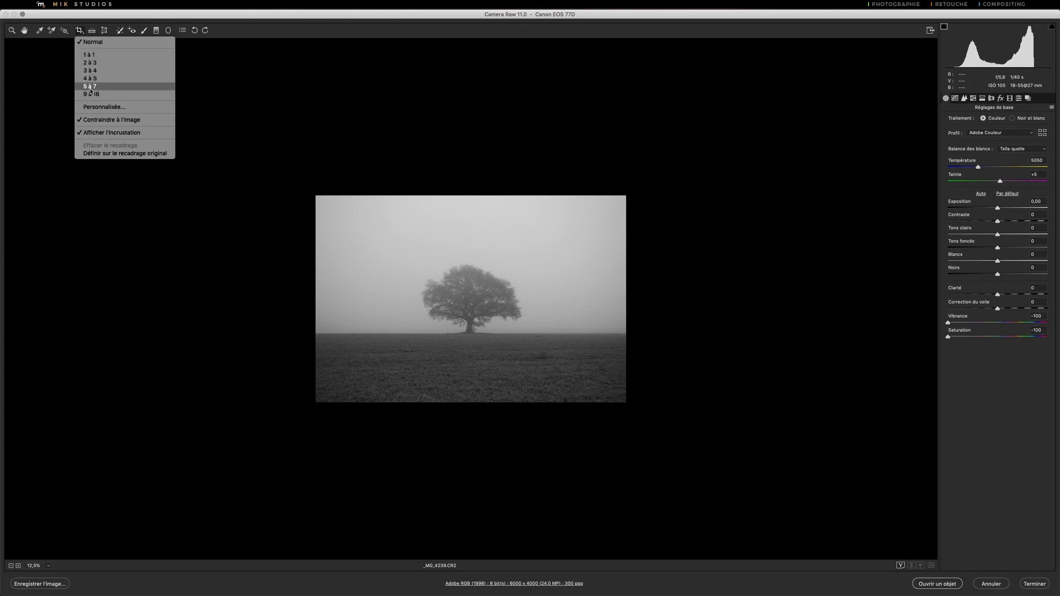
pyautogui.click(101, 54)
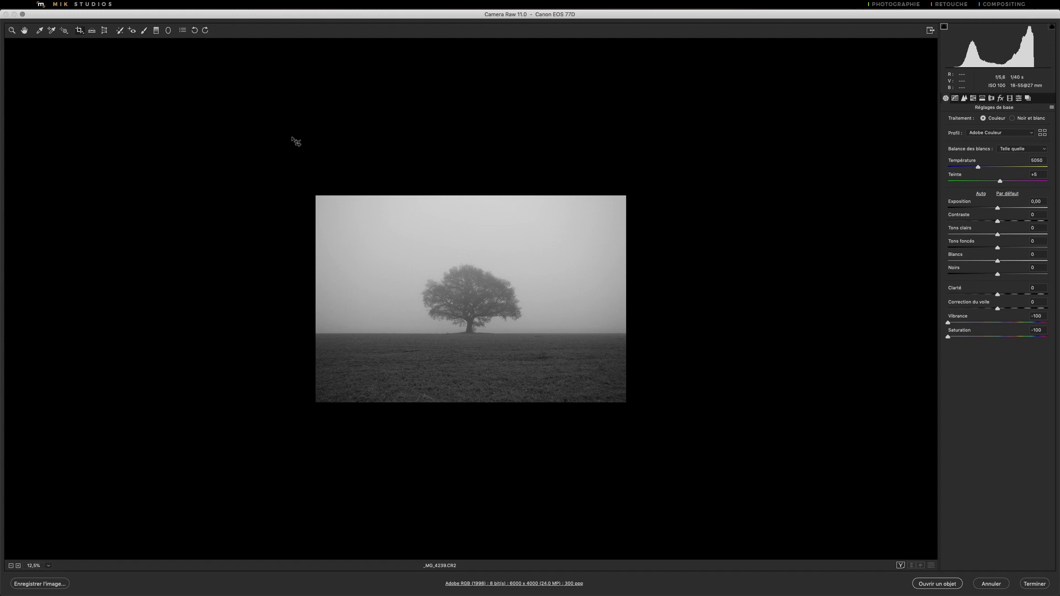
pyautogui.moveTo(361, 190); pyautogui.dragTo(574, 409)
pyautogui.moveTo(468, 302); pyautogui.dragTo(477, 305)
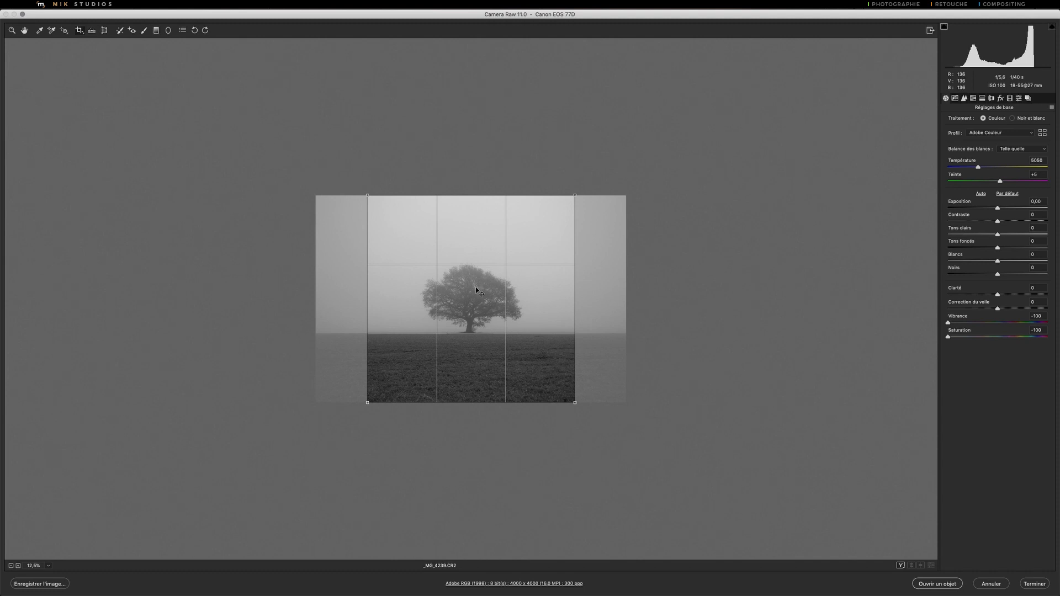
pyautogui.moveTo(477, 288); pyautogui.dragTo(475, 293)
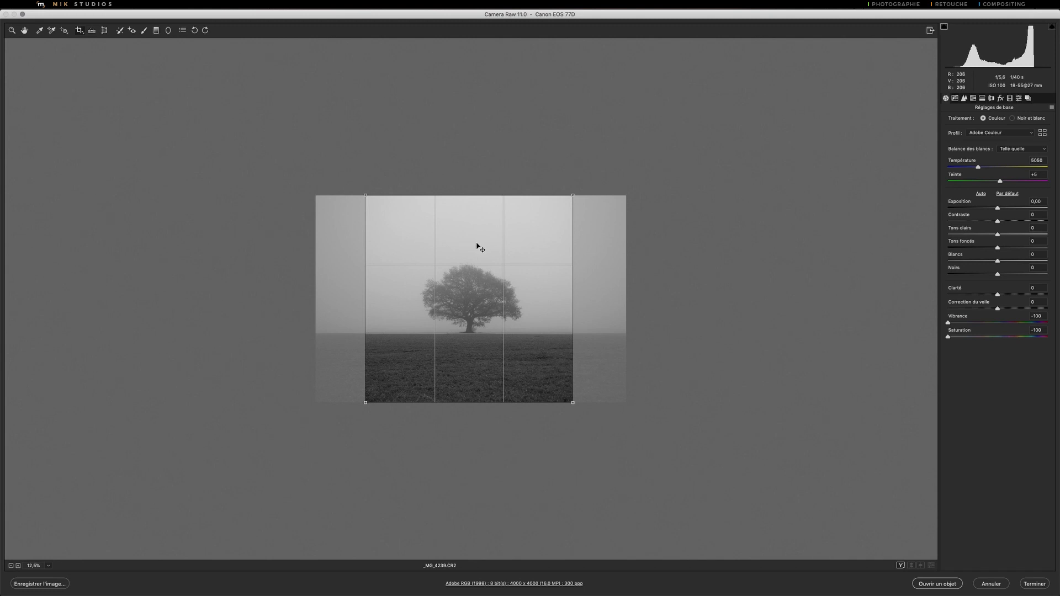
pyautogui.press('Return')
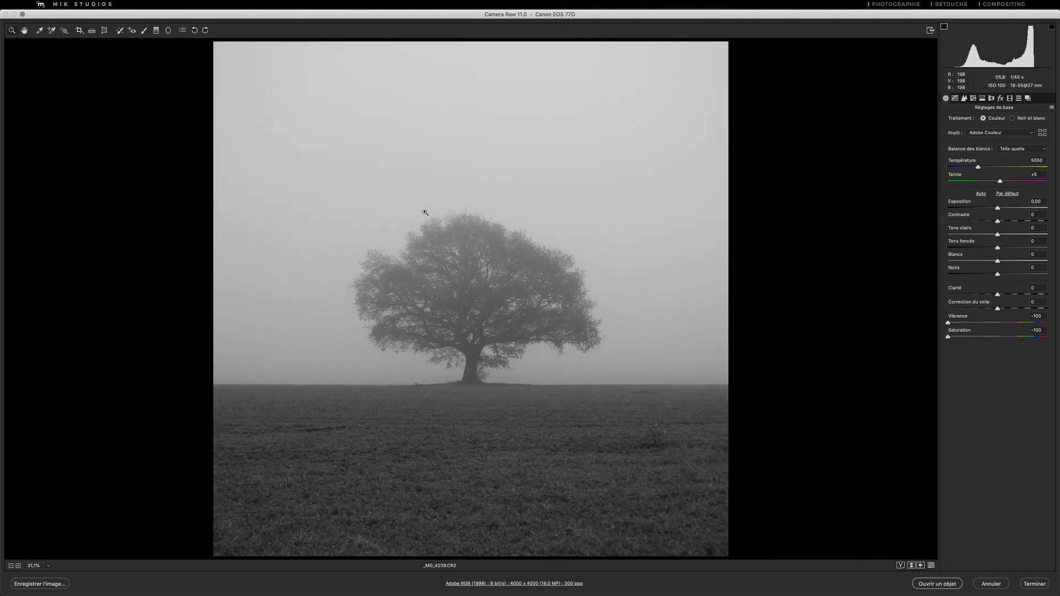
pyautogui.moveTo(474, 211); pyautogui.dragTo(351, 230)
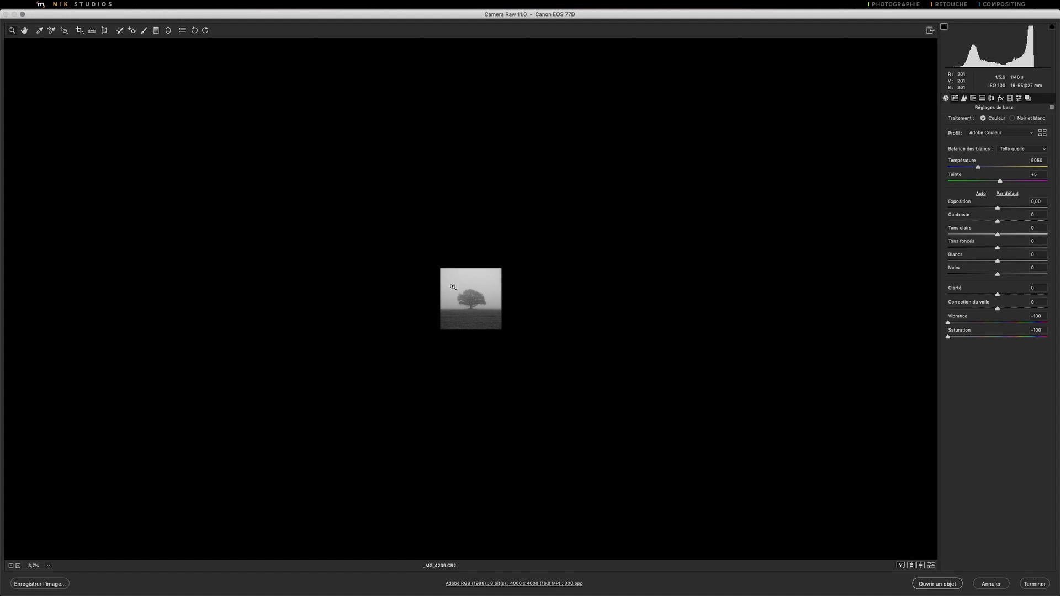
pyautogui.moveTo(476, 270); pyautogui.dragTo(496, 282)
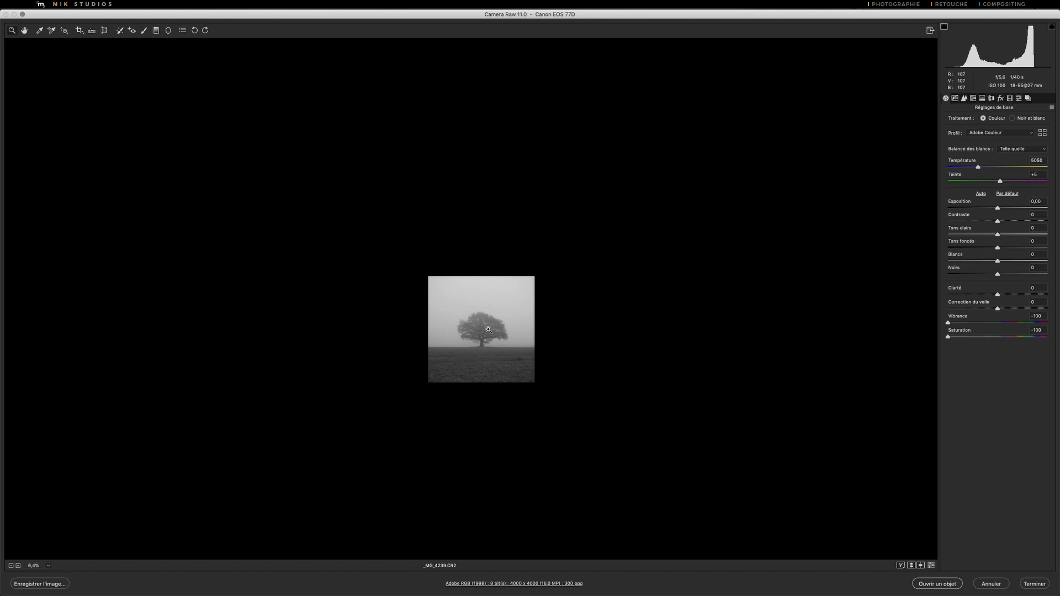
pyautogui.click(508, 332)
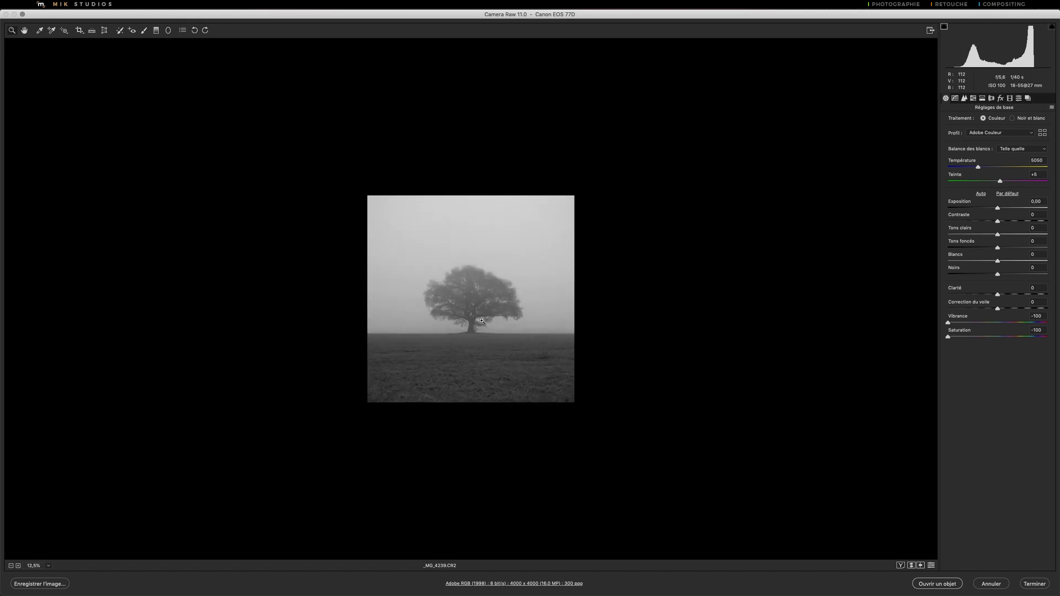
pyautogui.click(511, 312)
pyautogui.click(513, 304)
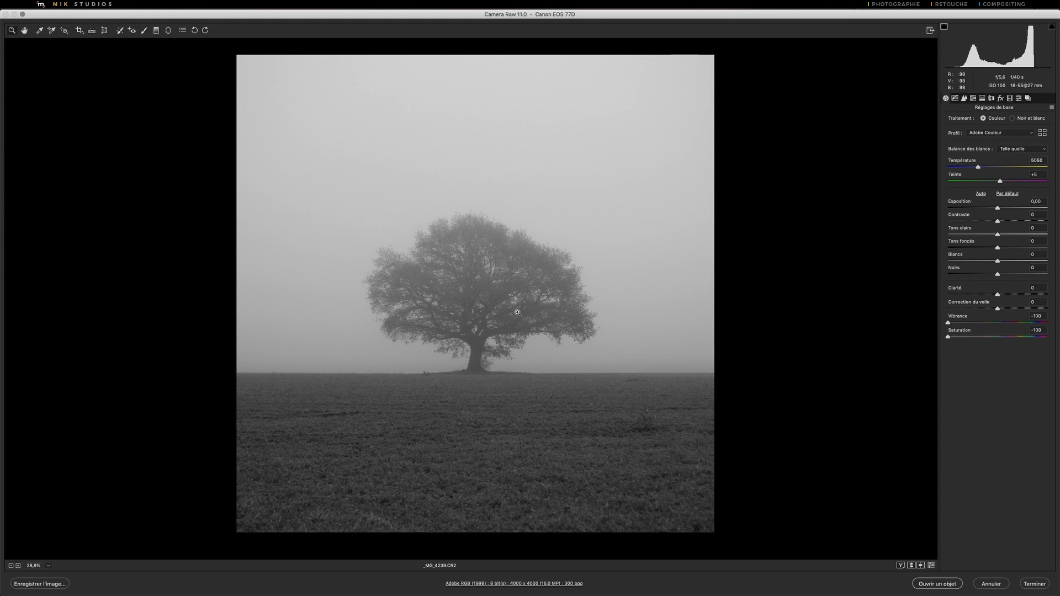
# - Set Contraste to +60, and test Exposition at +4,00 before resetting it to 0,00
pyautogui.moveTo(997, 221); pyautogui.dragTo(1025, 222)
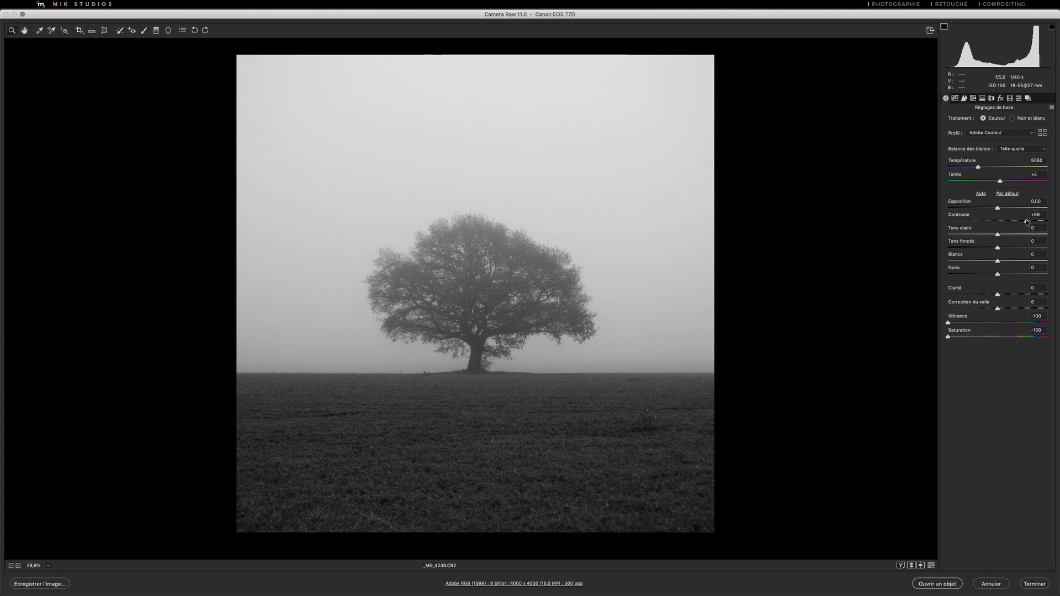
pyautogui.click(1026, 222)
pyautogui.write('60')
pyautogui.moveTo(997, 208); pyautogui.dragTo(1037, 208)
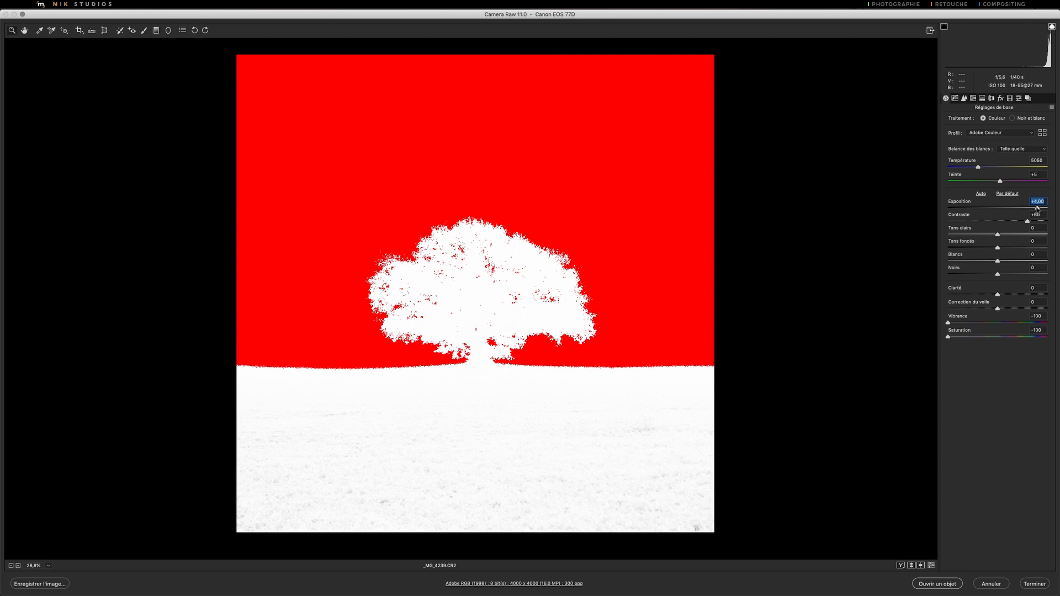
pyautogui.doubleClick(1037, 208)
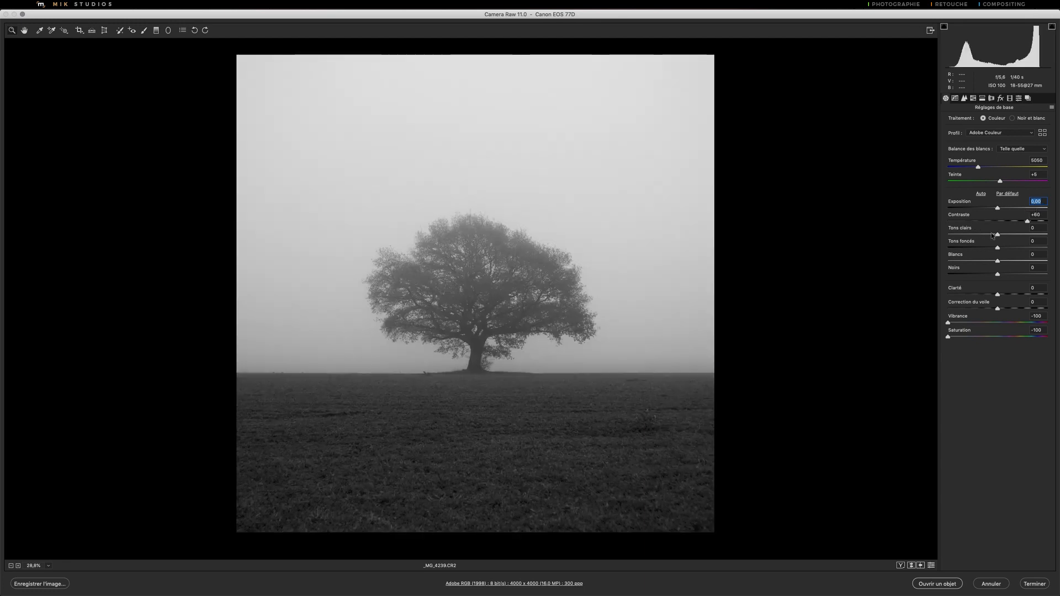
# - Set Tons clairs to -40, Blancs to +20 and Noirs to -60, and toggle the shadow clipping warning
pyautogui.moveTo(996, 234)
pyautogui.mouseDown()
pyautogui.moveTo(937, 237)
pyautogui.moveTo(977, 235)
pyautogui.mouseUp()
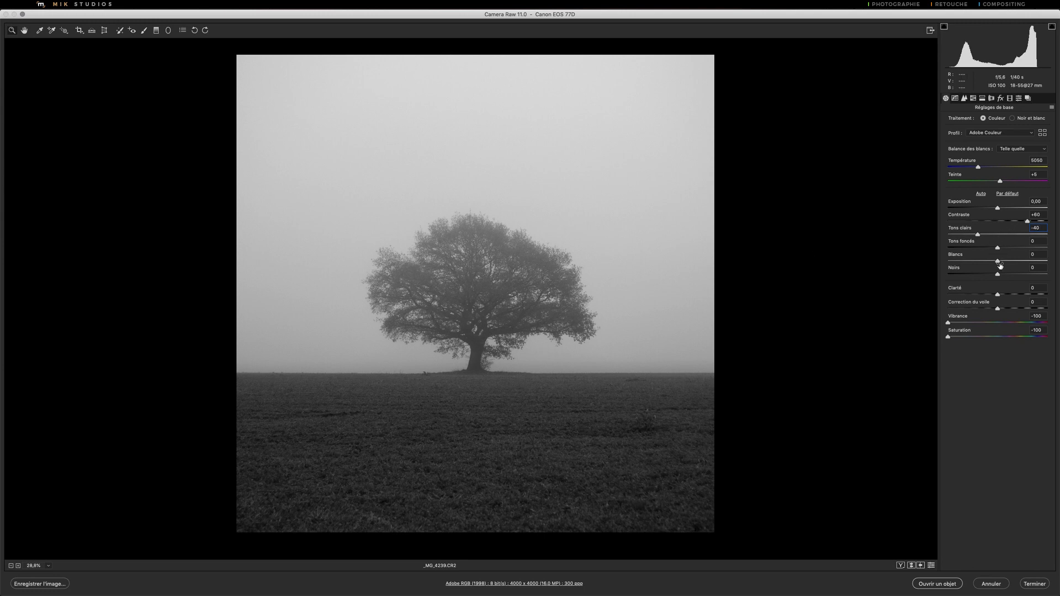
pyautogui.moveTo(999, 263); pyautogui.dragTo(971, 276)
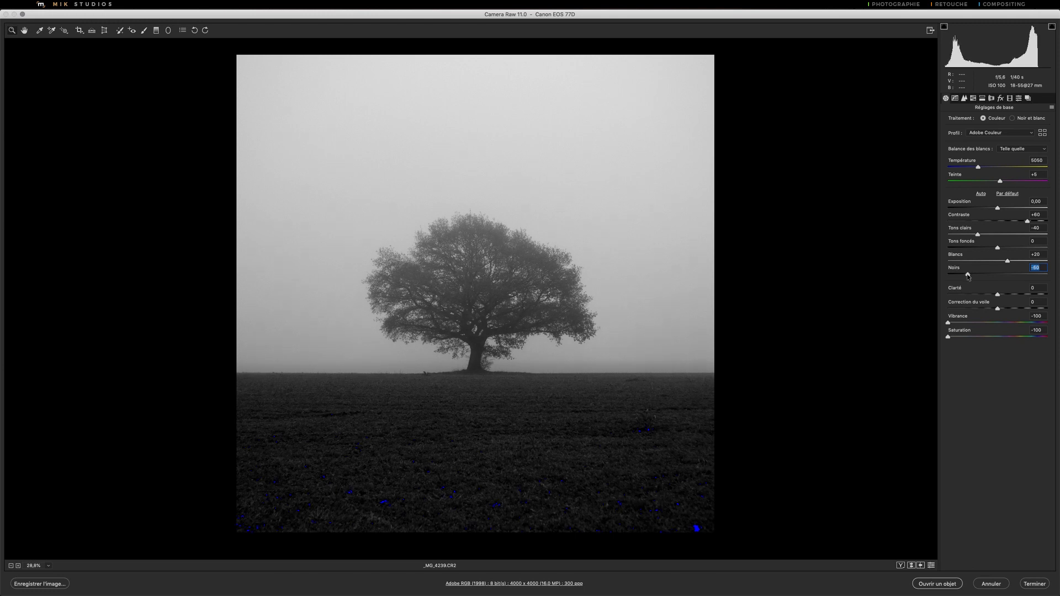
pyautogui.click(943, 26)
# - Set Clarté to +30 and Correction du voile slightly below zero, and compare the edit with the default settings
pyautogui.moveTo(1000, 295); pyautogui.dragTo(1011, 295)
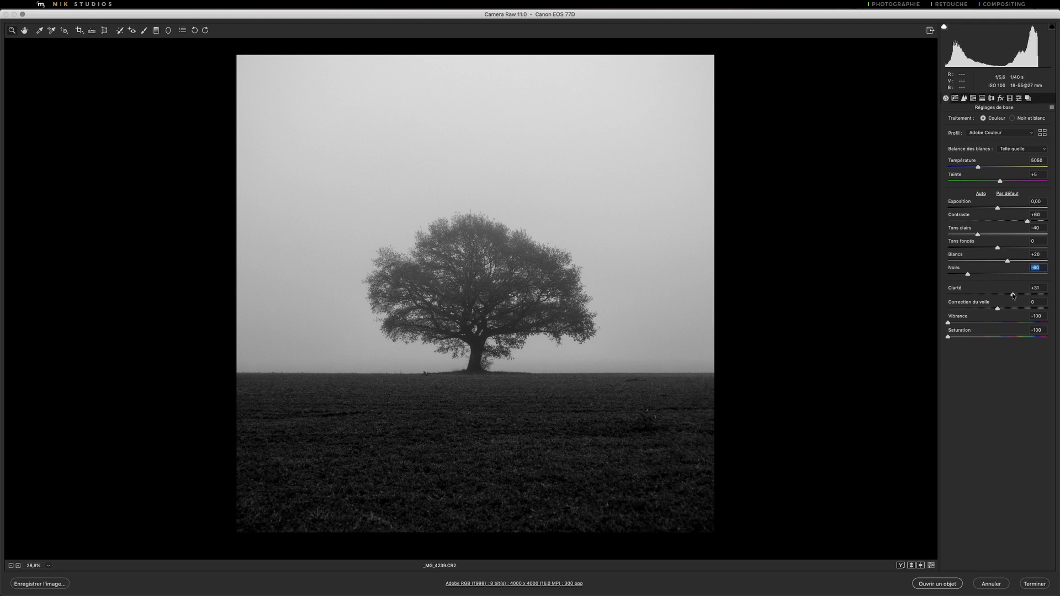
pyautogui.moveTo(1013, 295); pyautogui.dragTo(992, 311)
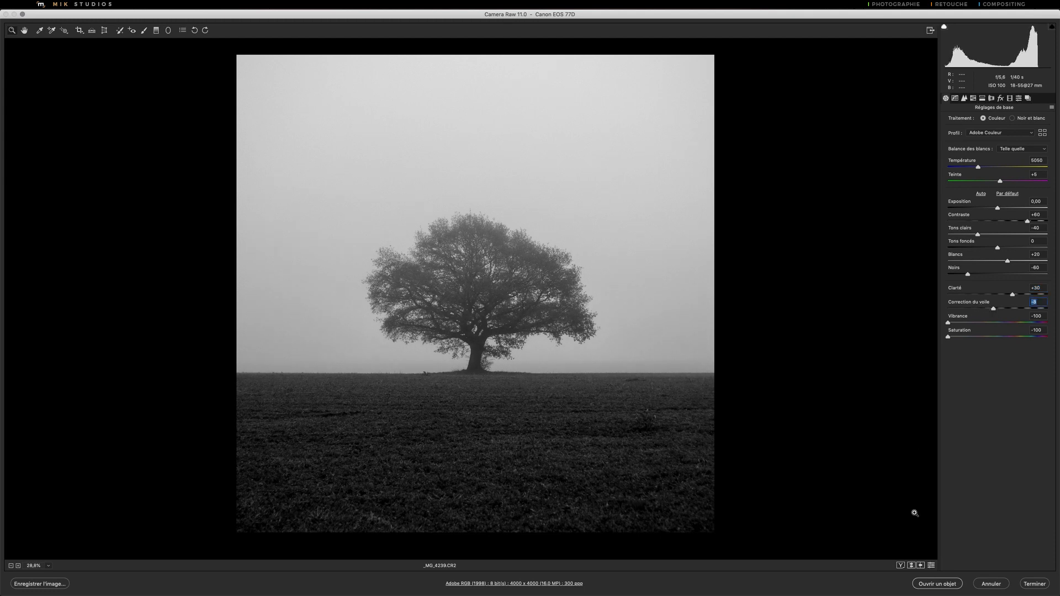
pyautogui.click(931, 566)
pyautogui.click(932, 566)
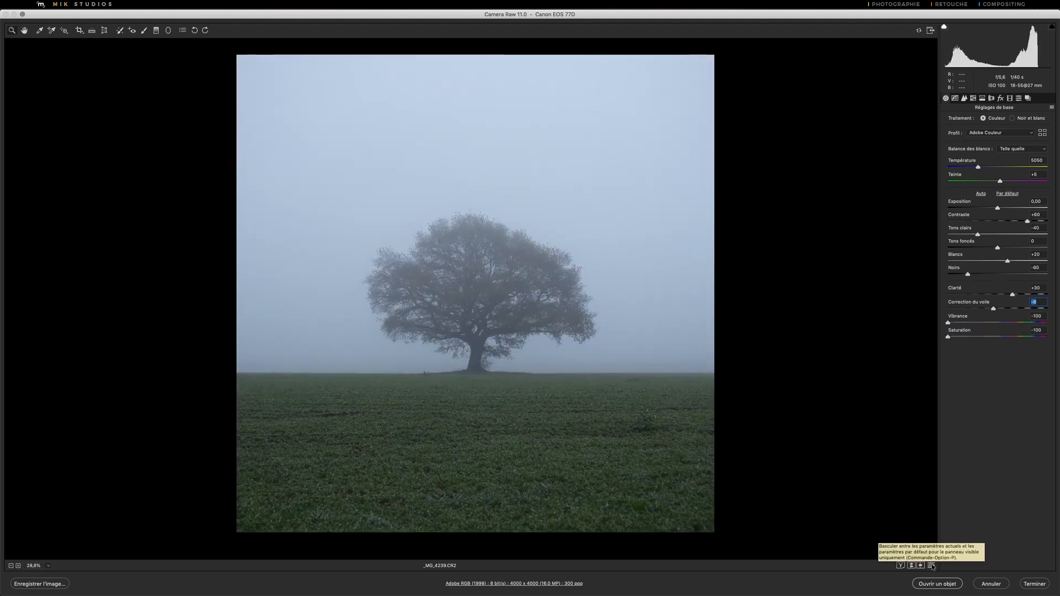
pyautogui.click(932, 566)
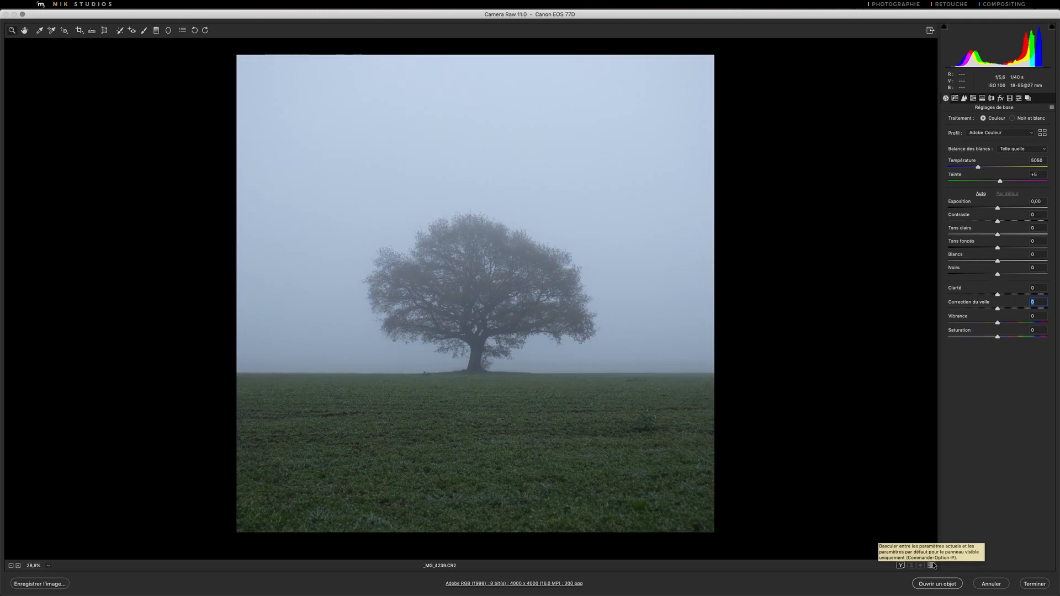
pyautogui.click(932, 566)
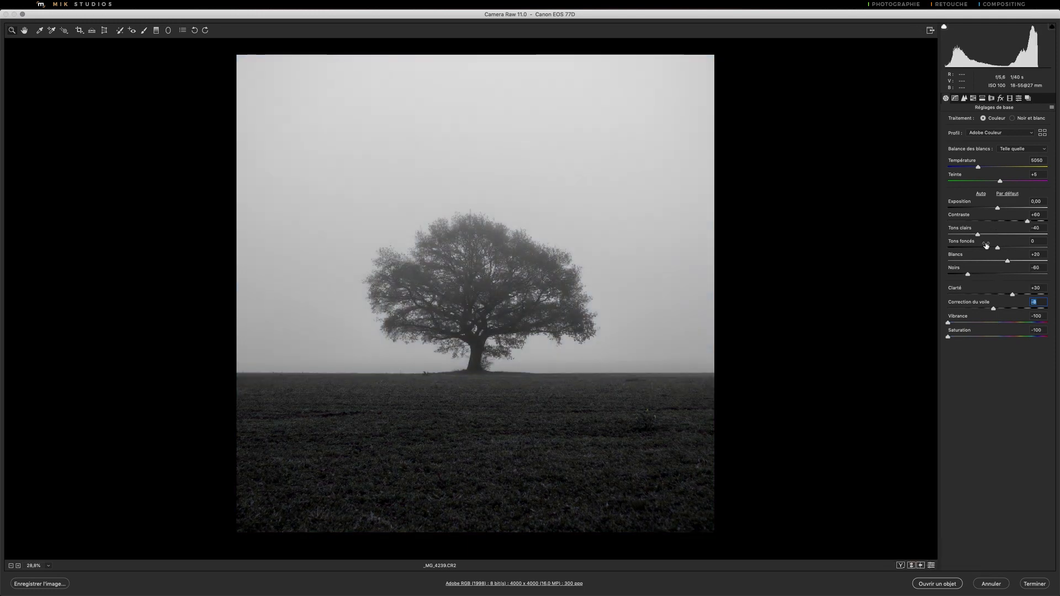
# - Set Contraste to +70 and Correction du voile to -30, and compare the result with the default settings
pyautogui.moveTo(1028, 222); pyautogui.dragTo(1031, 223)
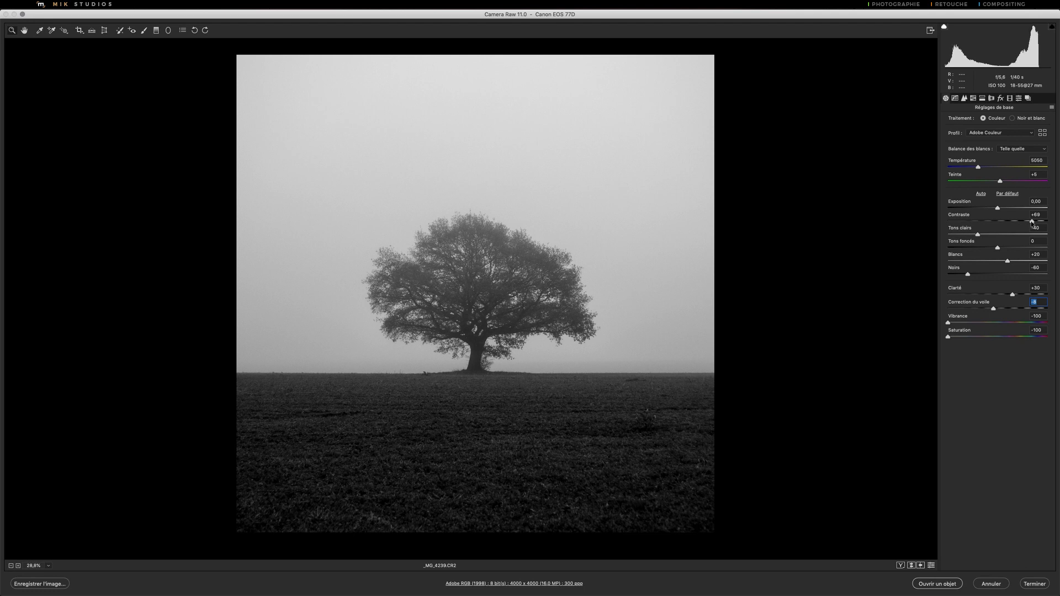
pyautogui.moveTo(1031, 223); pyautogui.dragTo(1032, 223)
pyautogui.moveTo(991, 309); pyautogui.dragTo(988, 310)
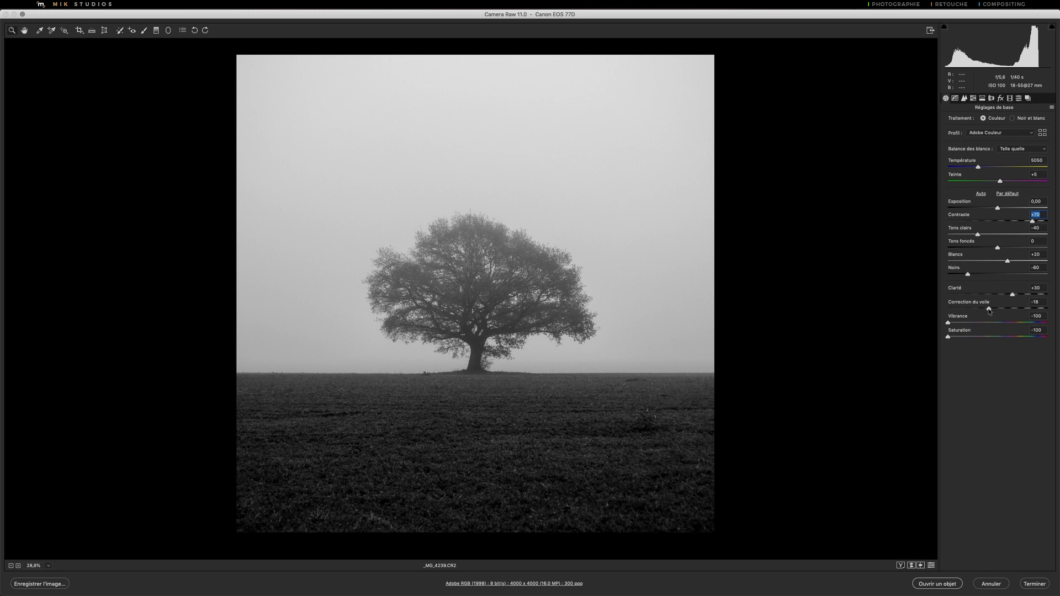
pyautogui.moveTo(989, 311)
pyautogui.mouseDown()
pyautogui.moveTo(1009, 312)
pyautogui.moveTo(983, 310)
pyautogui.mouseUp()
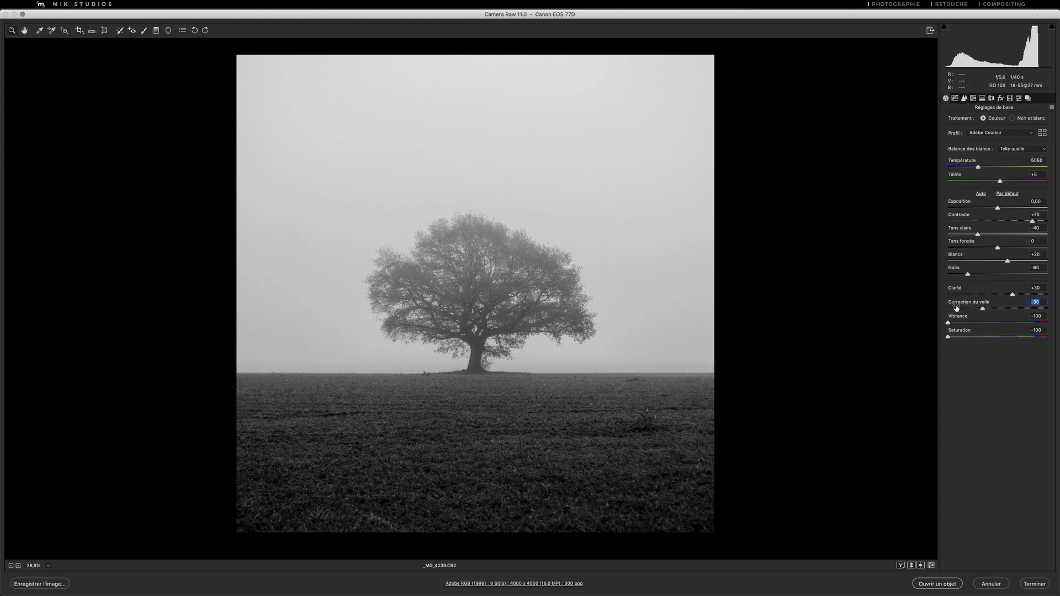
pyautogui.keyDown('alt'); pyautogui.click(535, 277); pyautogui.keyUp('alt')
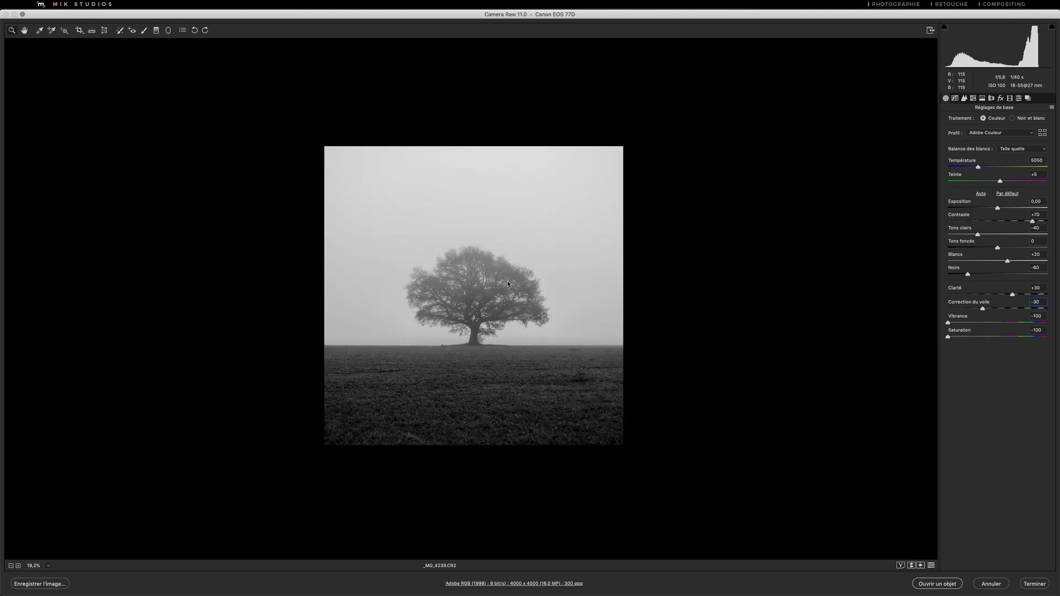
pyautogui.click(931, 565)
pyautogui.click(930, 564)
pyautogui.moveTo(474, 303); pyautogui.dragTo(501, 293)
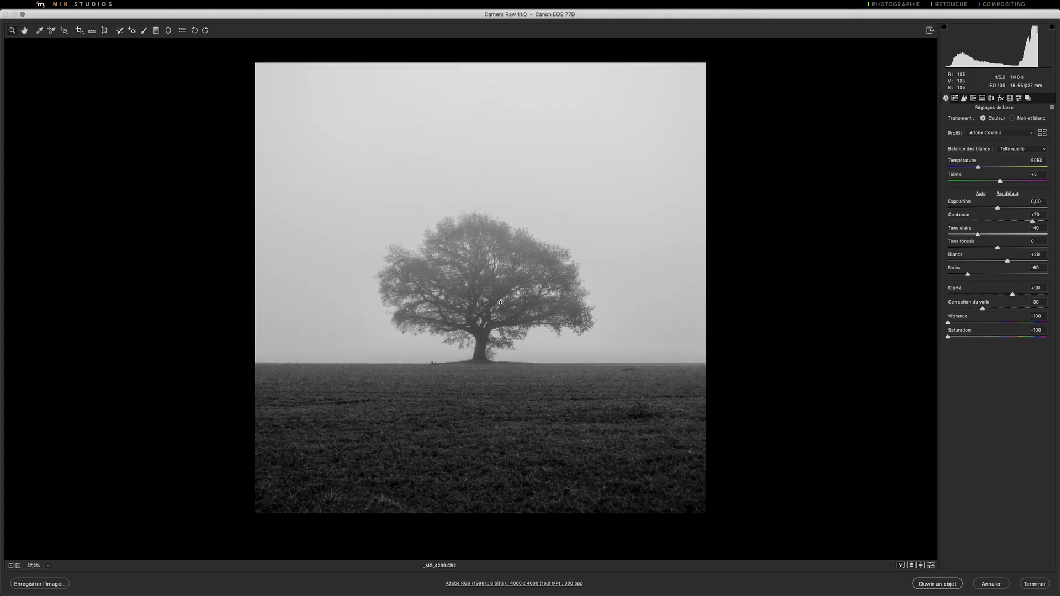
# - Set the sharpening Gain to 50 and Détail to 30
pyautogui.click(964, 98)
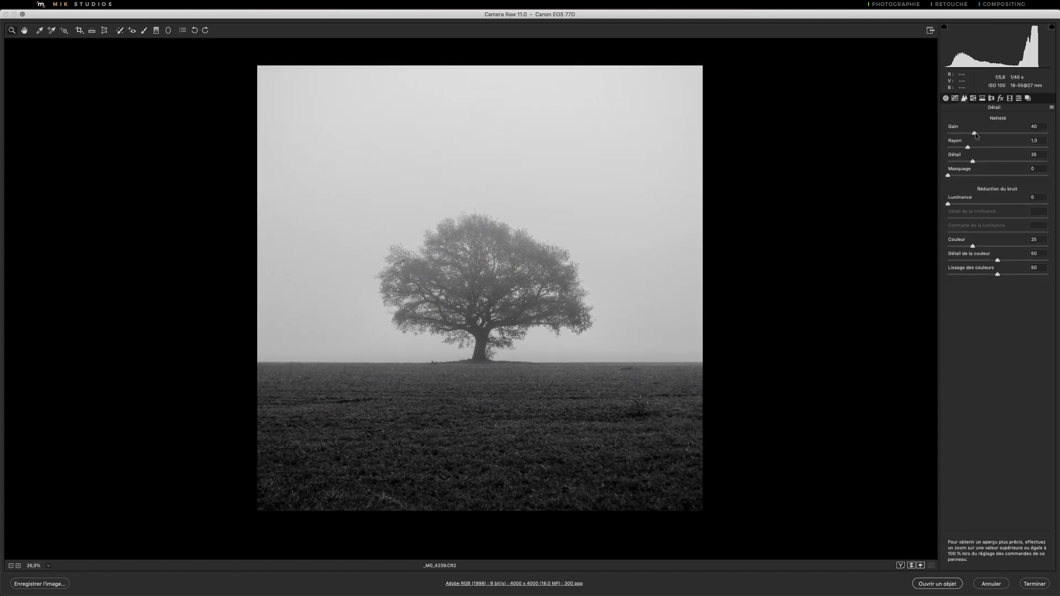
pyautogui.click(1040, 126)
pyautogui.write('5')
pyautogui.click(1038, 155)
pyautogui.write('30')
# - Compare the sharpened tree up close with the default Détail settings
pyautogui.moveTo(490, 333); pyautogui.dragTo(527, 324)
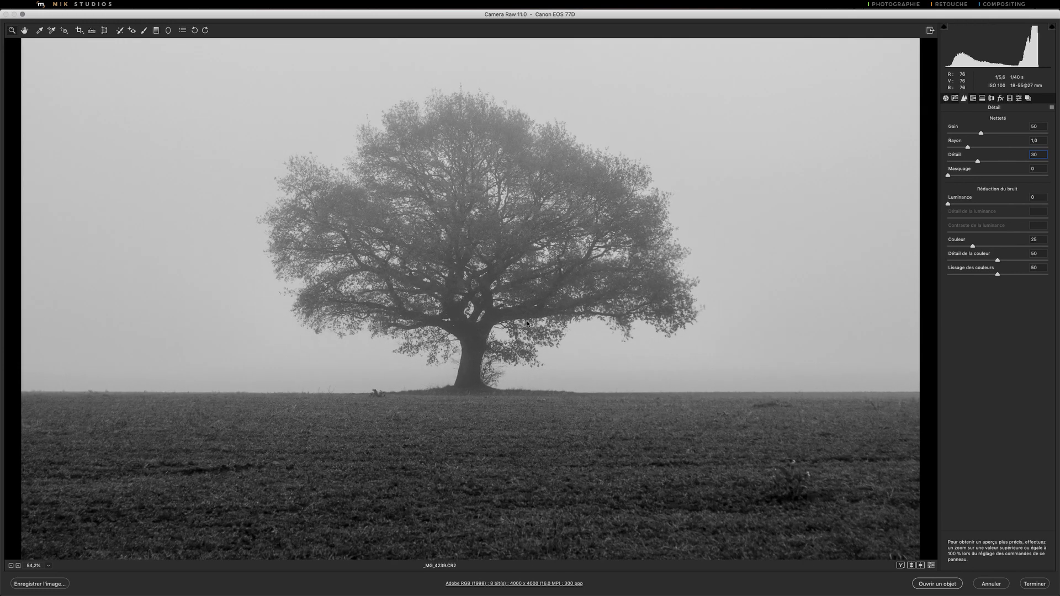
pyautogui.click(931, 566)
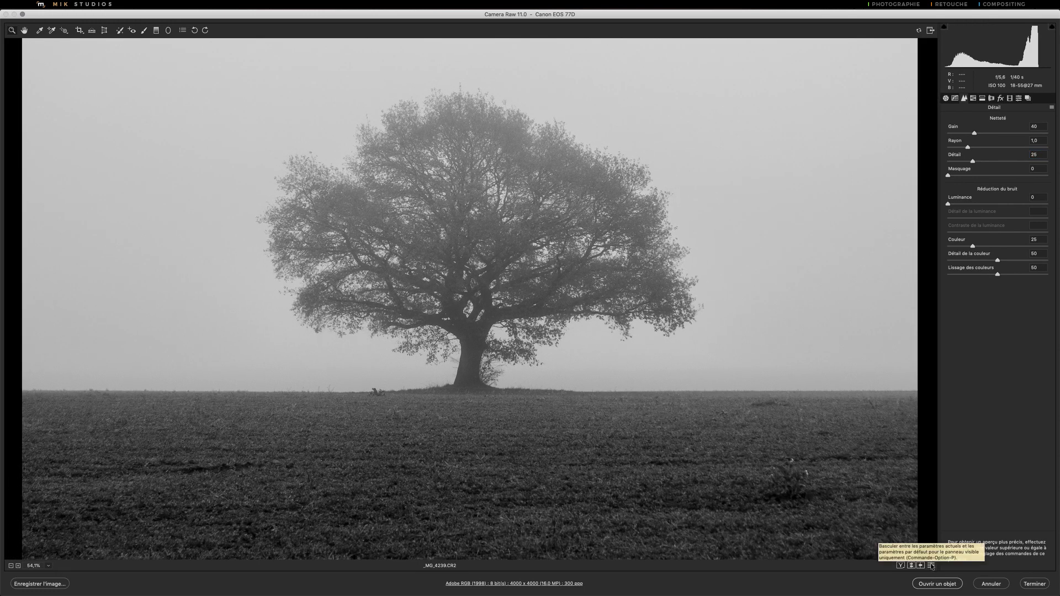
pyautogui.click(932, 565)
pyautogui.click(932, 566)
pyautogui.click(931, 565)
# - Set the sharpening Masquage to 60 while previewing its black-and-white mask over the whole image
pyautogui.press('super+0')
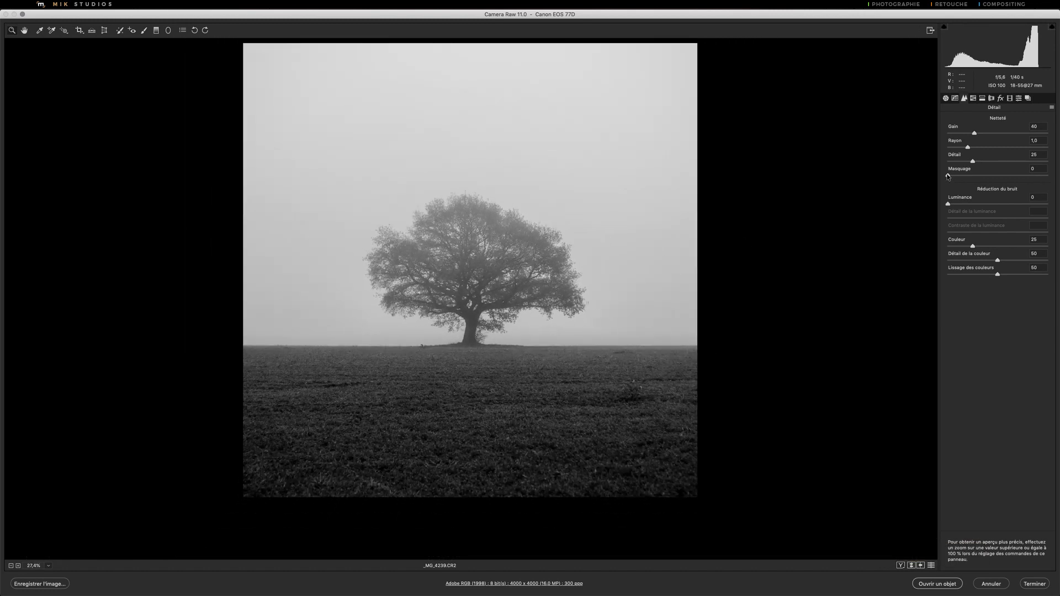
pyautogui.press('alt')
pyautogui.moveTo(952, 177); pyautogui.dragTo(1007, 174)
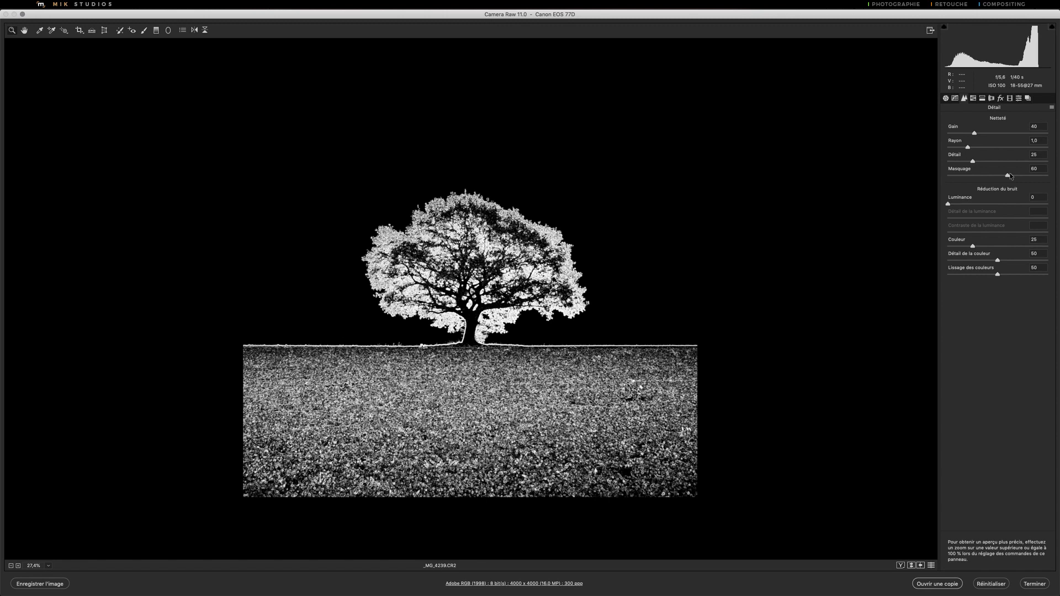
# - Settle the sharpening Masquage at 60, and enable chromatic aberration removal and the lens correction profile
pyautogui.moveTo(1009, 175); pyautogui.dragTo(1008, 176)
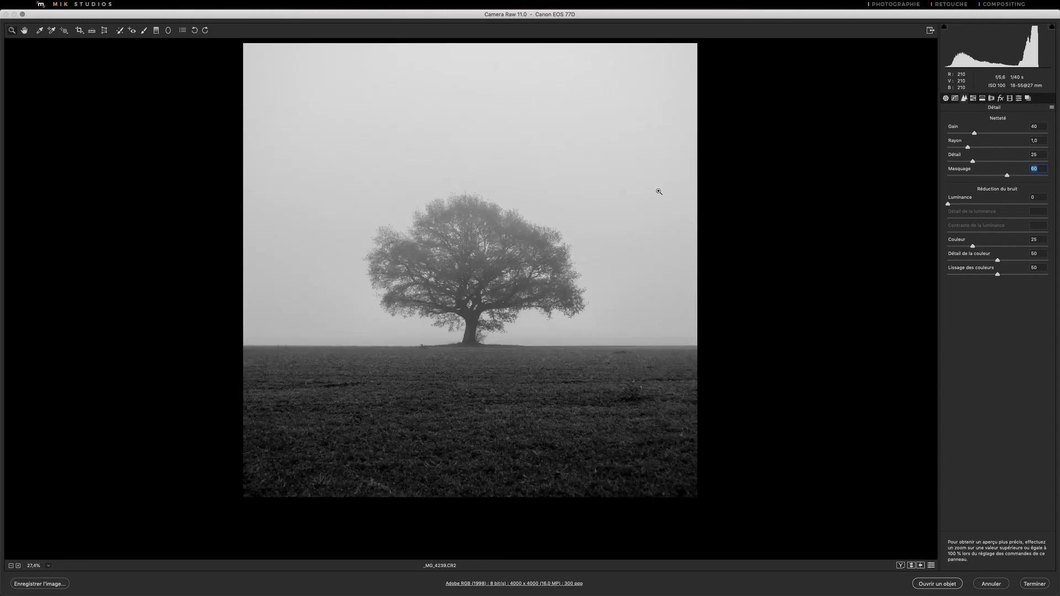
pyautogui.click(991, 98)
pyautogui.click(958, 131)
pyautogui.click(958, 141)
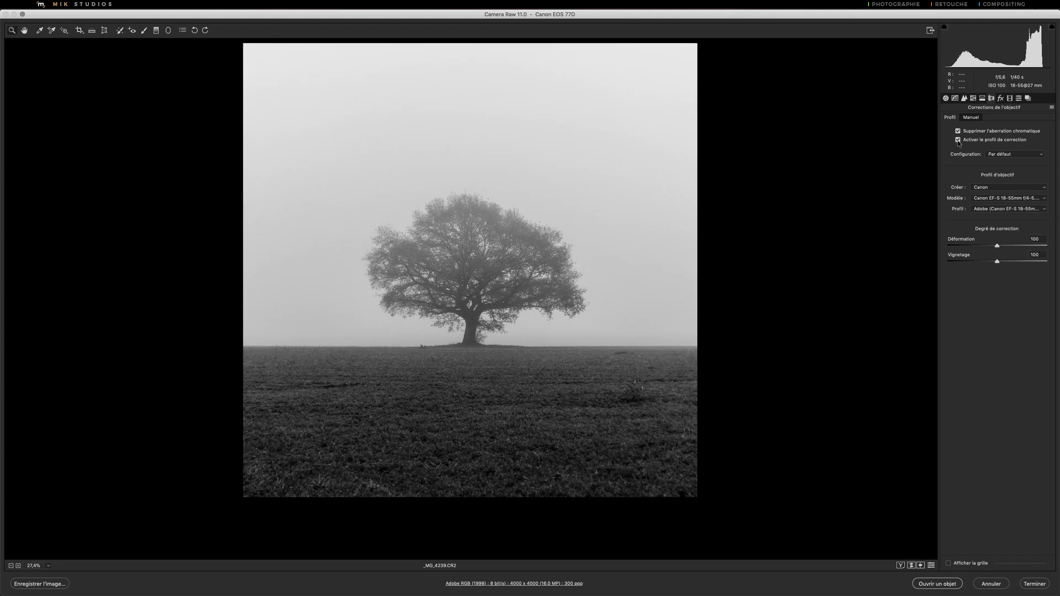
# - Set Tons clairs to -54, Noirs to -77 and Blancs to +18, and compare the result with the default settings
pyautogui.click(945, 98)
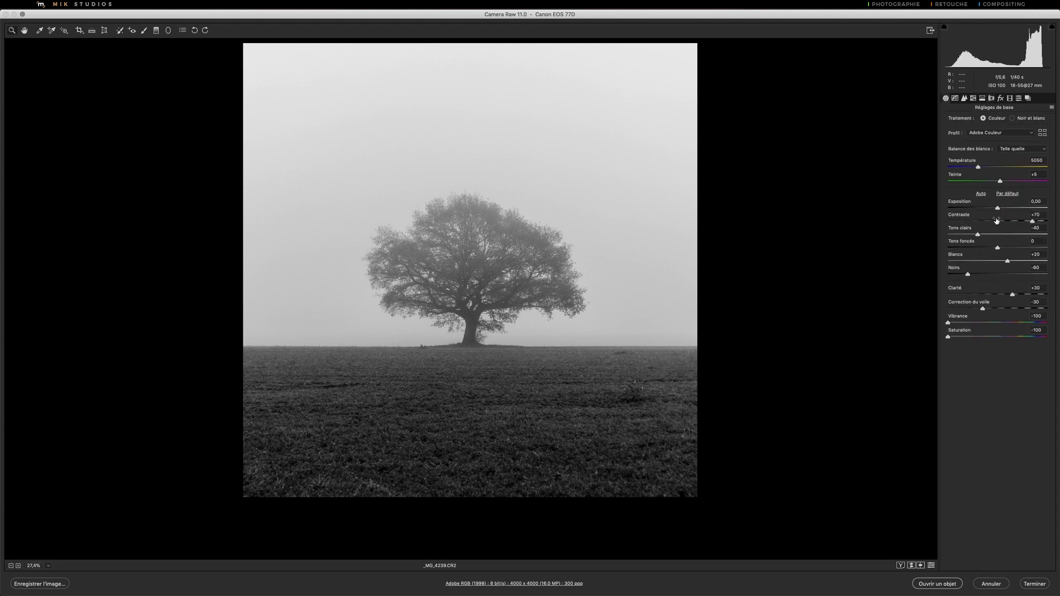
pyautogui.moveTo(978, 236); pyautogui.dragTo(971, 235)
pyautogui.moveTo(967, 276); pyautogui.dragTo(1006, 263)
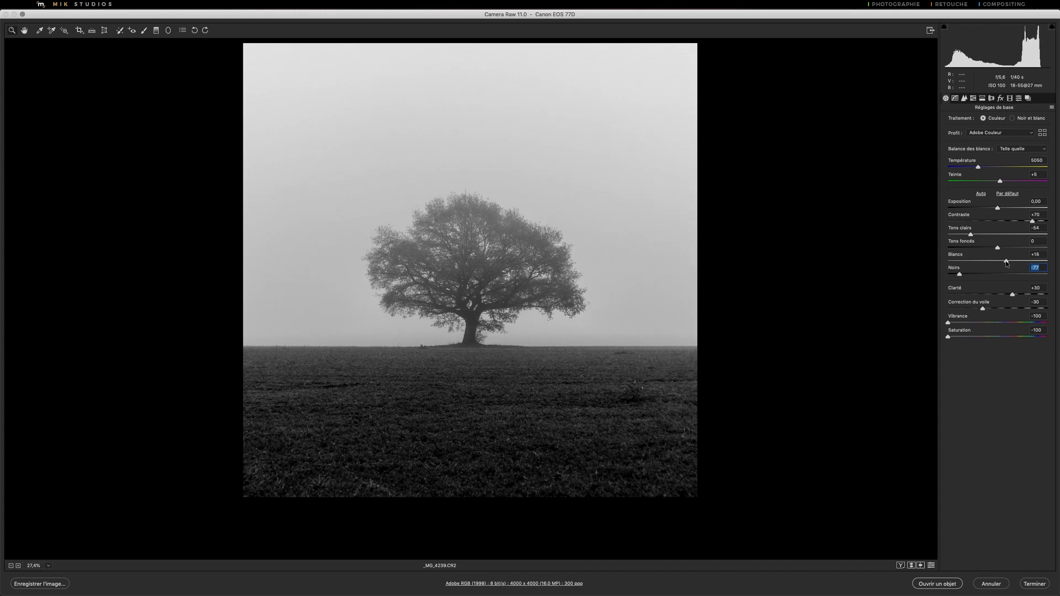
pyautogui.keyDown('alt'); pyautogui.click(639, 286); pyautogui.keyUp('alt')
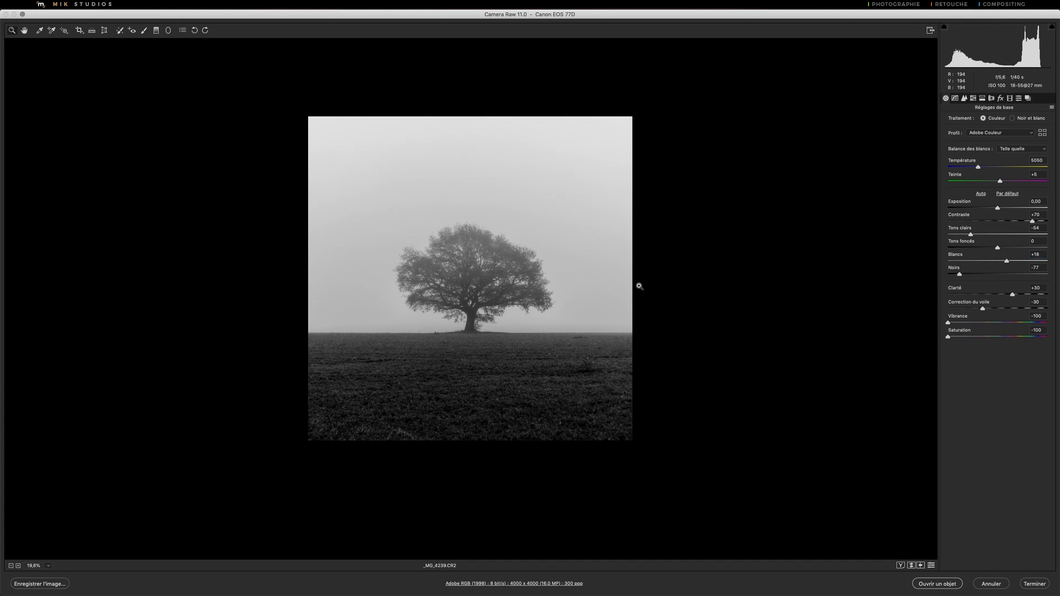
pyautogui.click(931, 566)
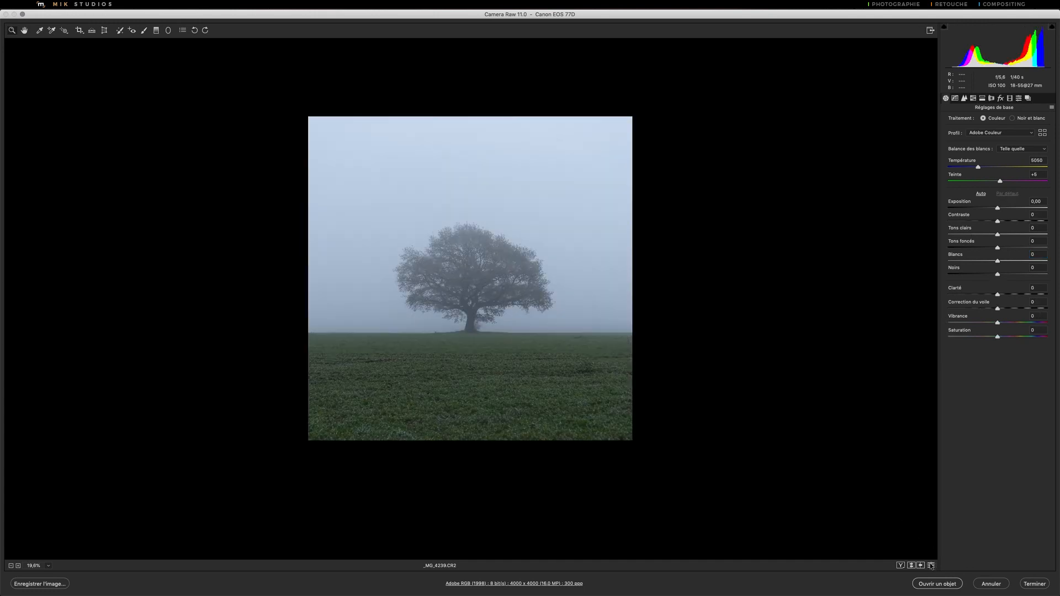
pyautogui.click(931, 566)
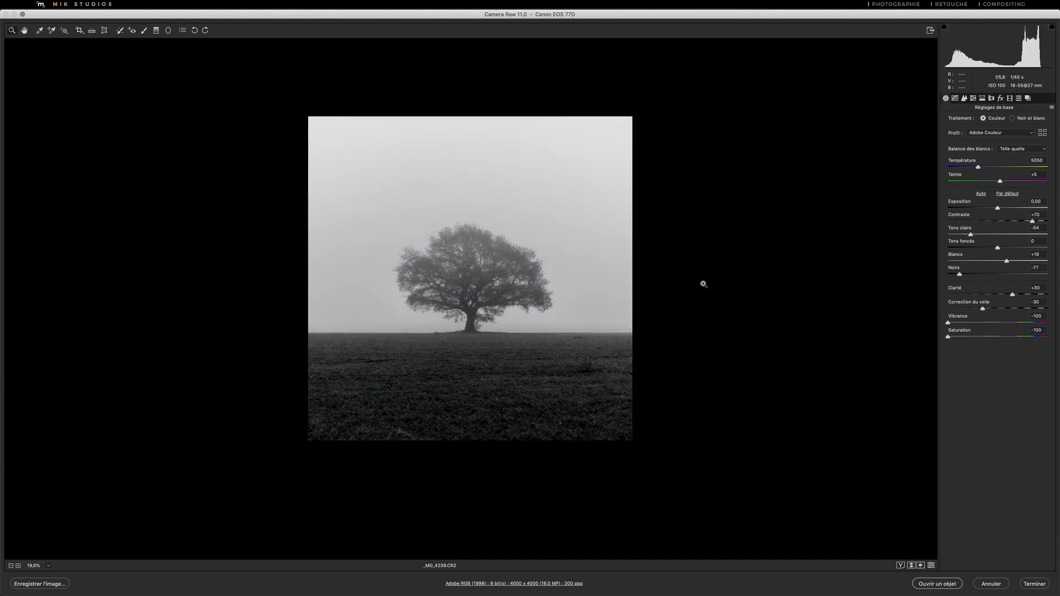
# - Heal the dark patch in the field to the right of the tree, sampling clean grass from the field's left half
pyautogui.click(454, 279)
pyautogui.click(478, 279)
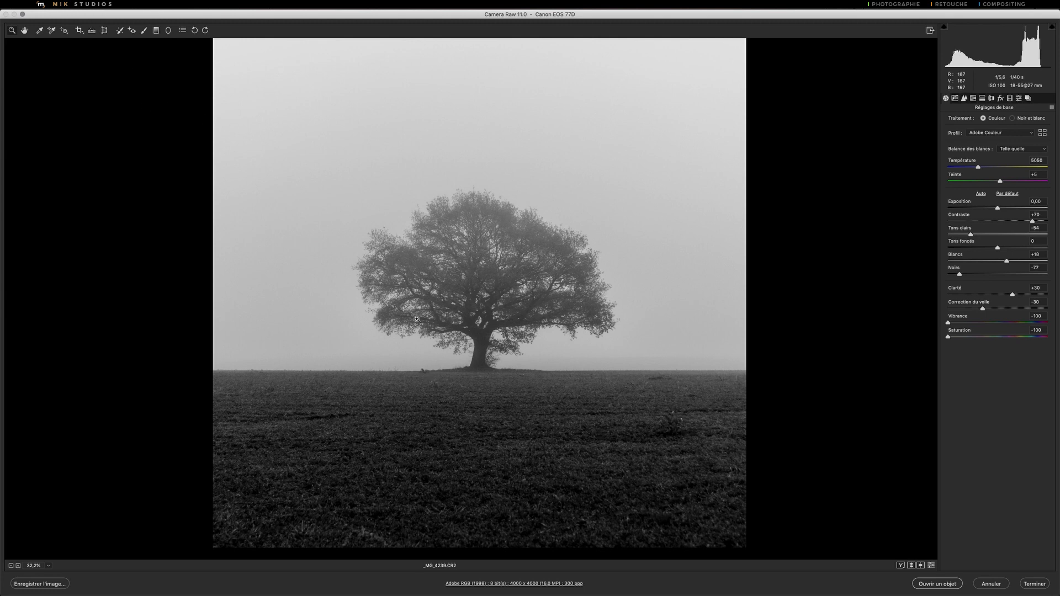
pyautogui.click(121, 31)
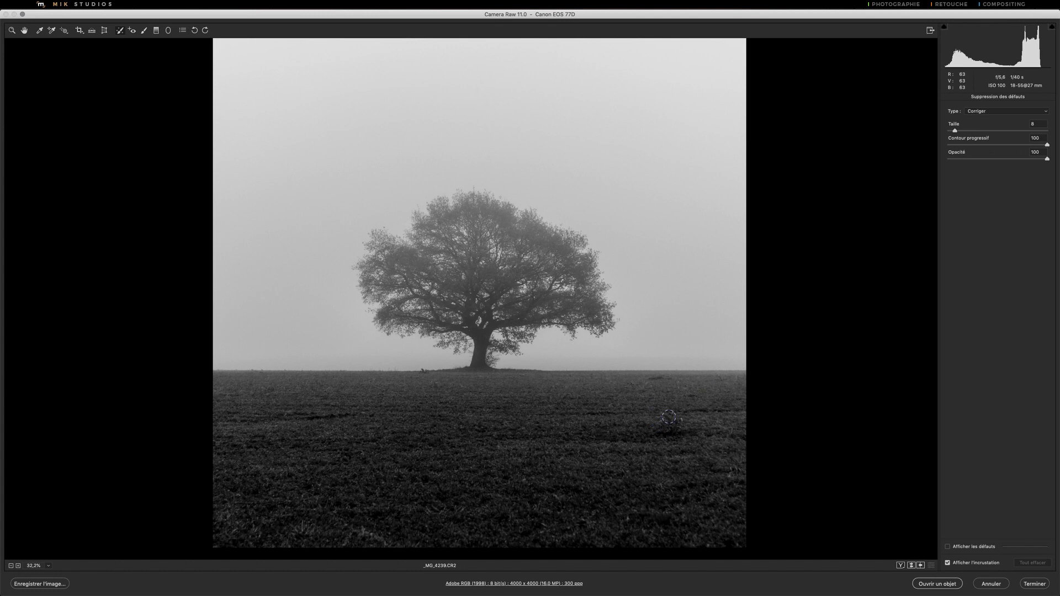
pyautogui.moveTo(658, 429)
pyautogui.mouseDown()
pyautogui.moveTo(671, 414)
pyautogui.moveTo(680, 426)
pyautogui.moveTo(662, 432)
pyautogui.moveTo(653, 421)
pyautogui.moveTo(666, 411)
pyautogui.moveTo(683, 416)
pyautogui.moveTo(661, 436)
pyautogui.mouseUp()
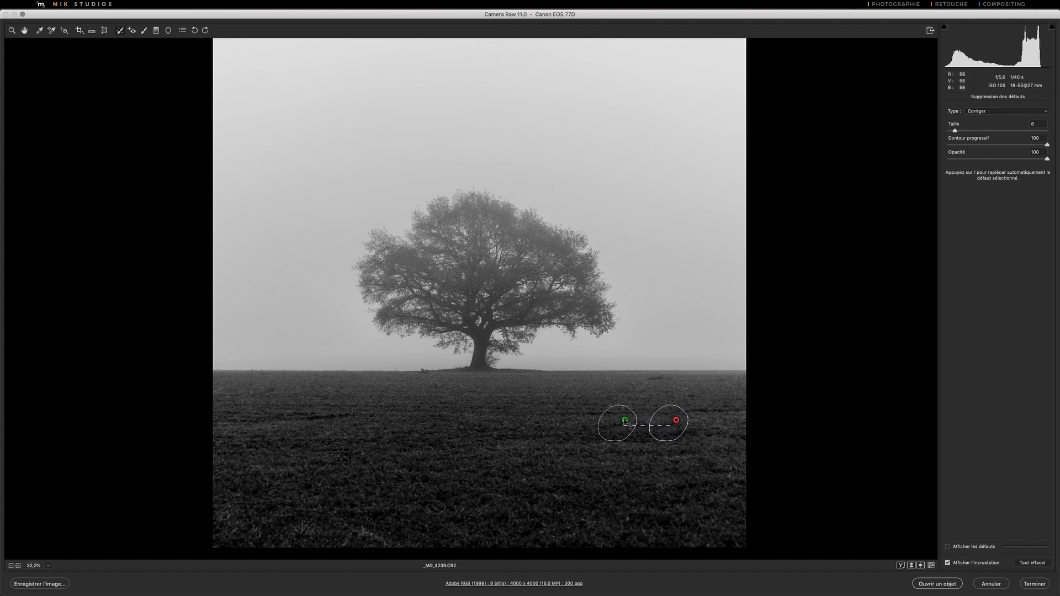
pyautogui.moveTo(630, 426); pyautogui.dragTo(402, 423)
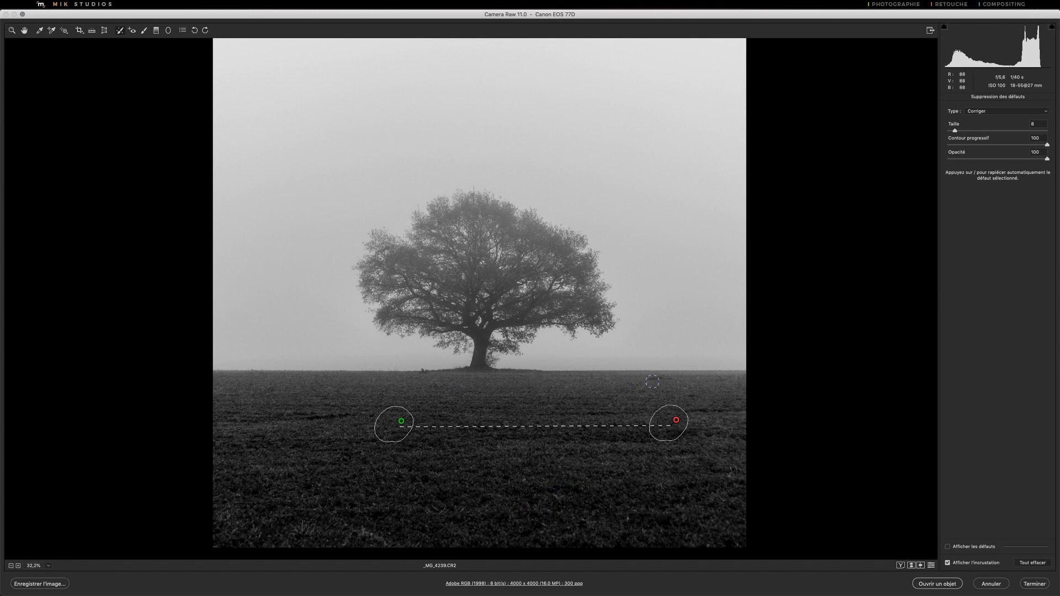
# - Heal the blemishes along the horizon on both sides of the tree and the dark streak in the left field, and compare before and after
pyautogui.click(670, 378)
pyautogui.click(425, 371)
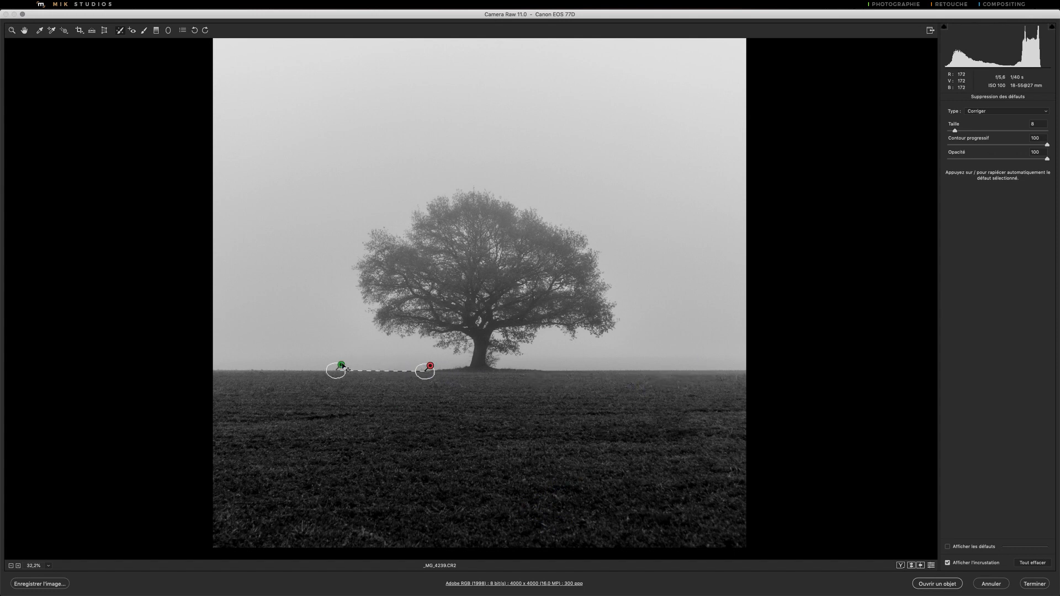
pyautogui.moveTo(355, 414)
pyautogui.mouseDown()
pyautogui.moveTo(296, 418)
pyautogui.moveTo(504, 416)
pyautogui.mouseUp()
pyautogui.click(430, 366)
pyautogui.moveTo(337, 370); pyautogui.dragTo(334, 372)
pyautogui.click(932, 566)
pyautogui.click(931, 566)
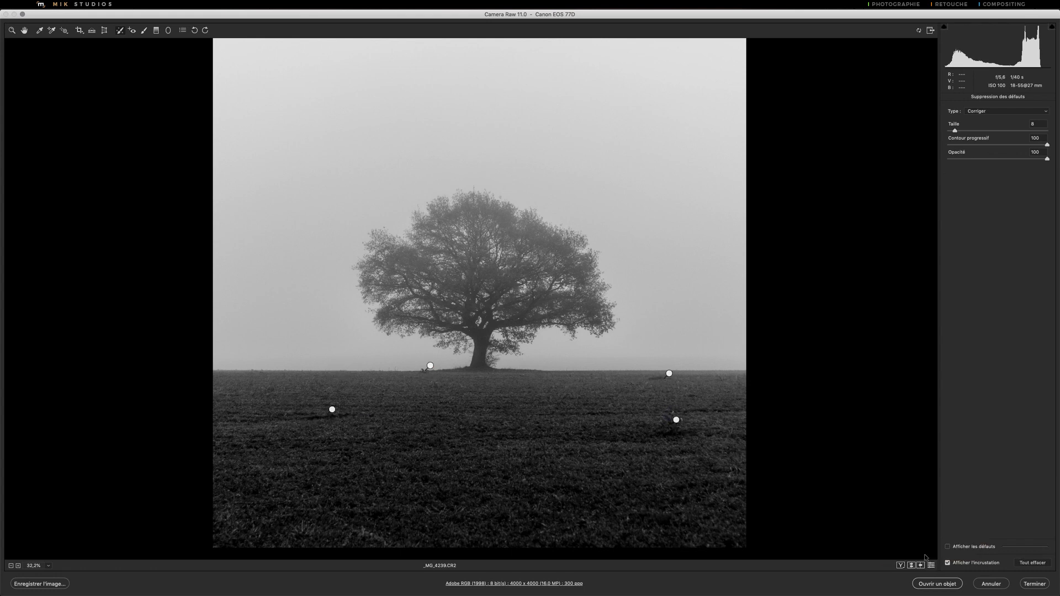
pyautogui.press('h')
# - Add a slight post-crop vignette with its Niveau at -4 and the Priorité des tons clairs style
pyautogui.click(1000, 99)
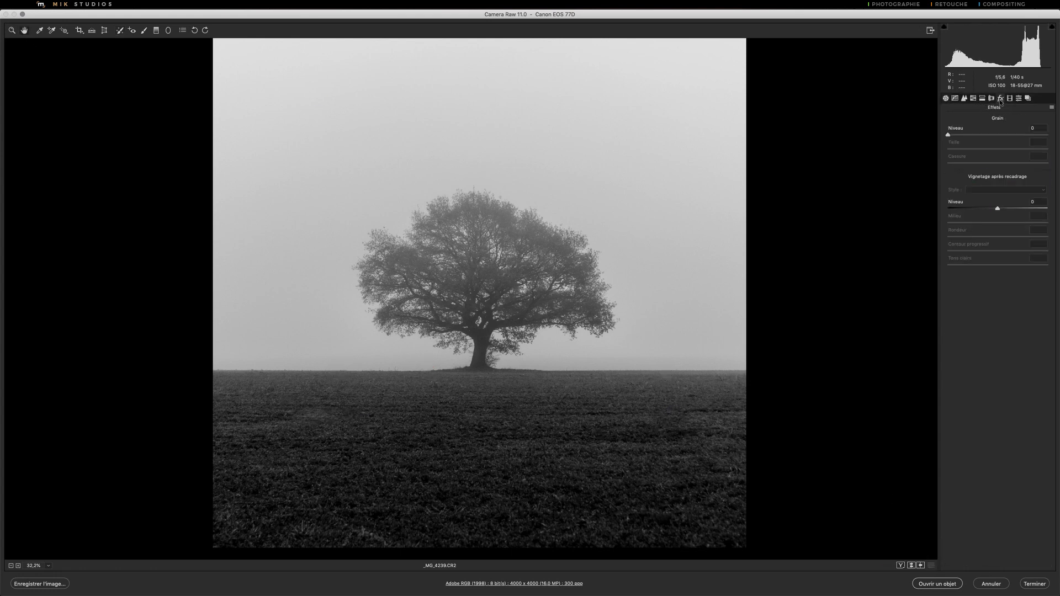
pyautogui.moveTo(1000, 210); pyautogui.dragTo(995, 210)
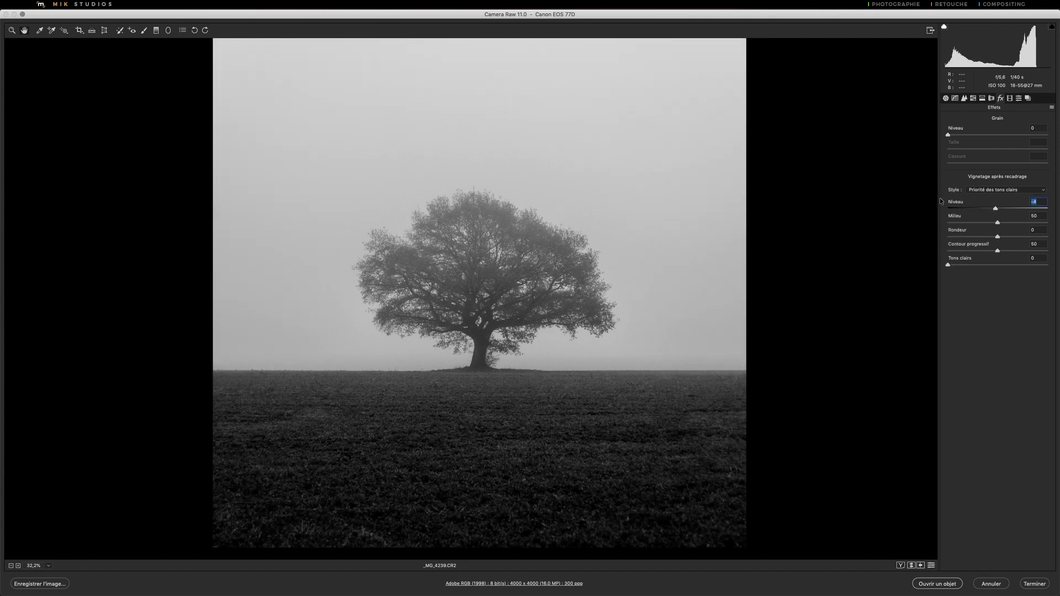
pyautogui.click(782, 227)
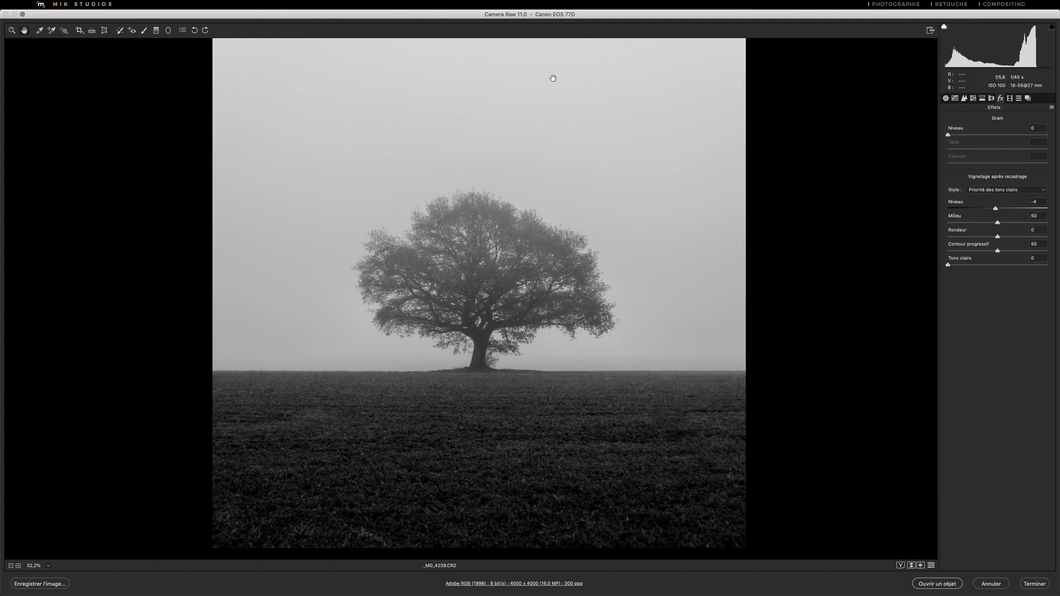
# - View the whole image against white and black workspace backgrounds, and finish with the background set to Blanc
pyautogui.click(11, 31)
pyautogui.moveTo(508, 258); pyautogui.dragTo(447, 259)
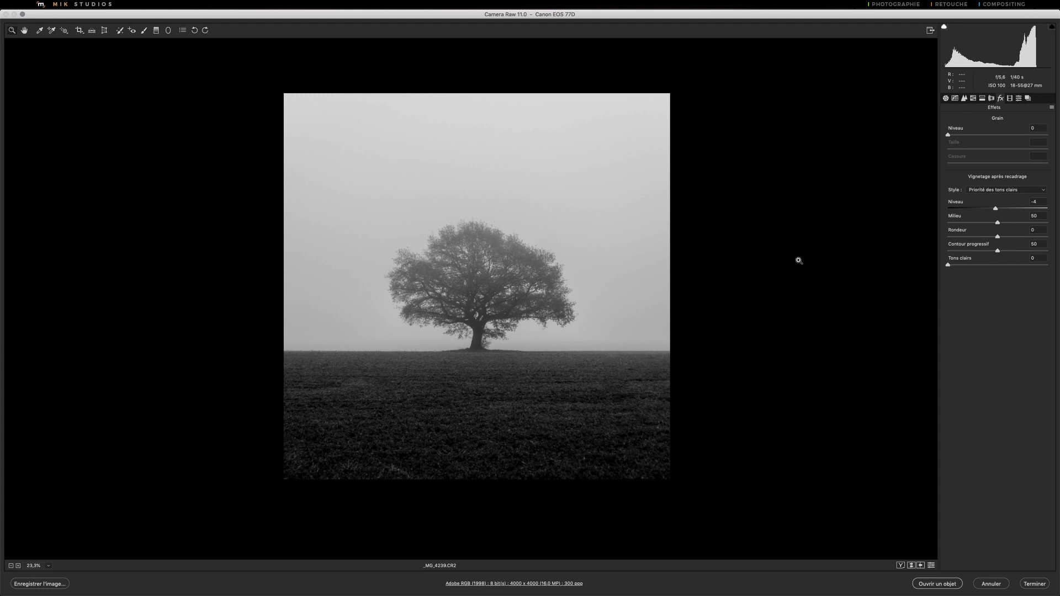
pyautogui.rightClick(733, 152)
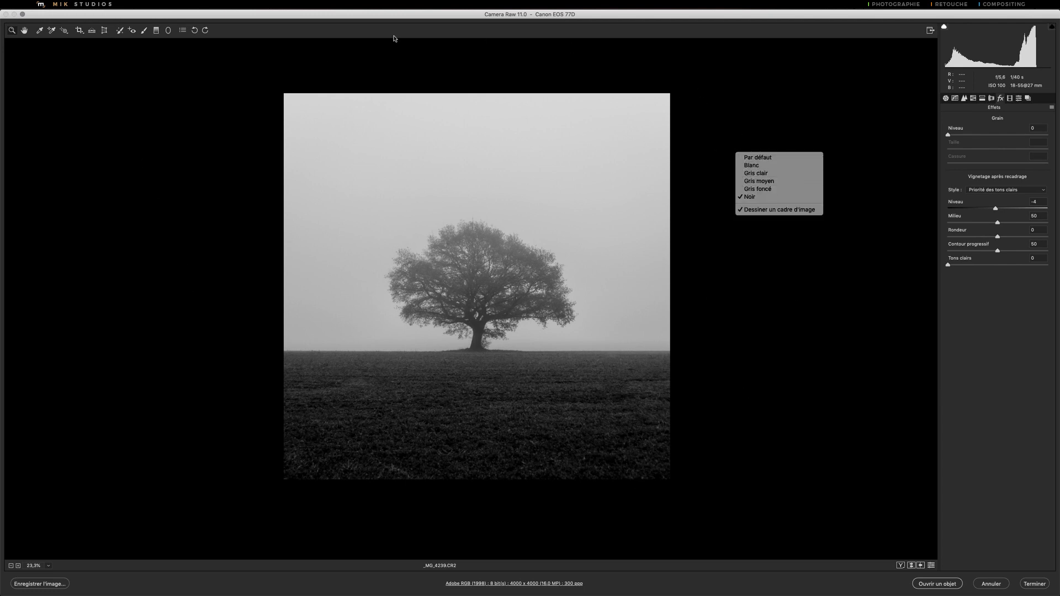
pyautogui.click(751, 165)
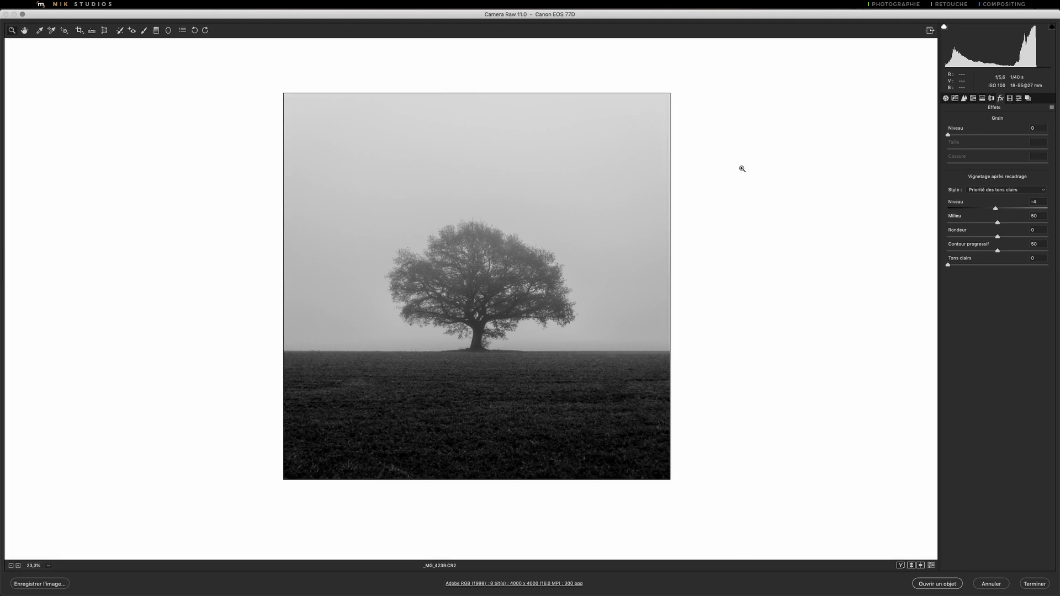
pyautogui.rightClick(708, 218)
pyautogui.click(723, 262)
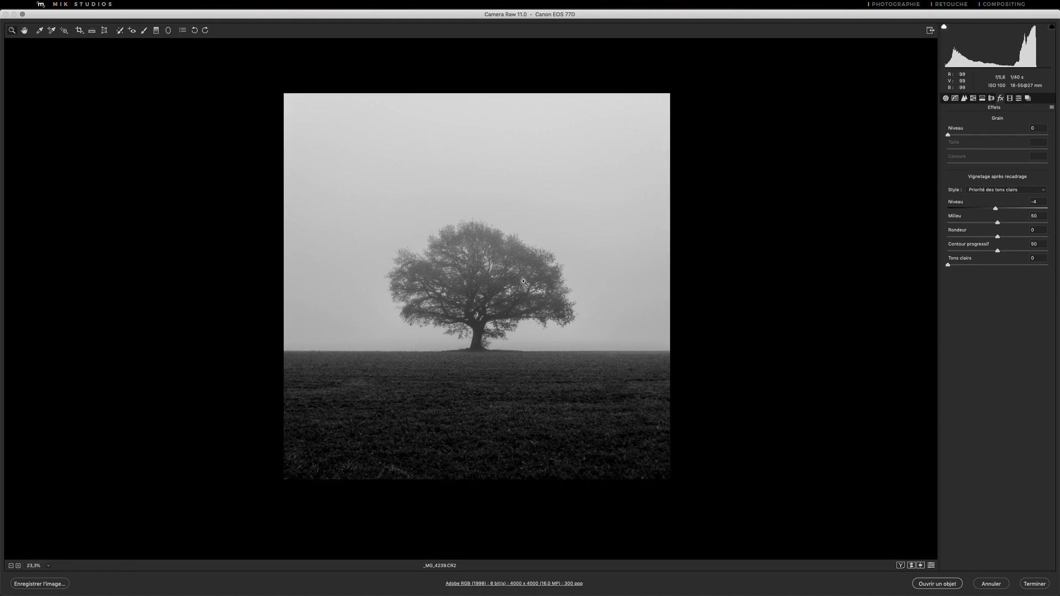
pyautogui.rightClick(705, 223)
pyautogui.click(715, 234)
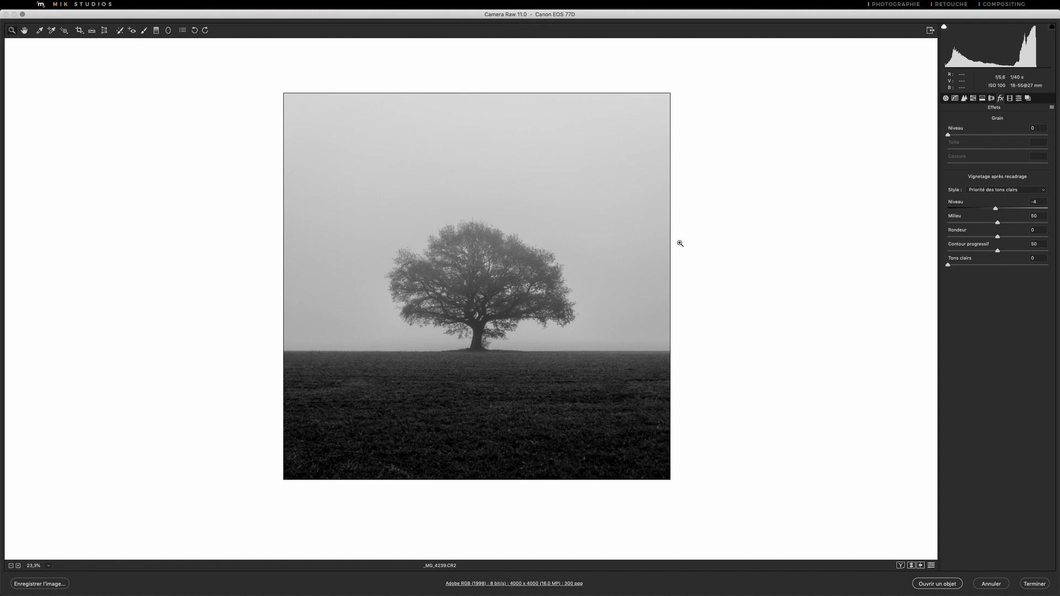
# - Set Contraste to +80, Blancs to +60, Noirs to -68 and Tons clairs to -82 in the basic adjustments
pyautogui.click(945, 98)
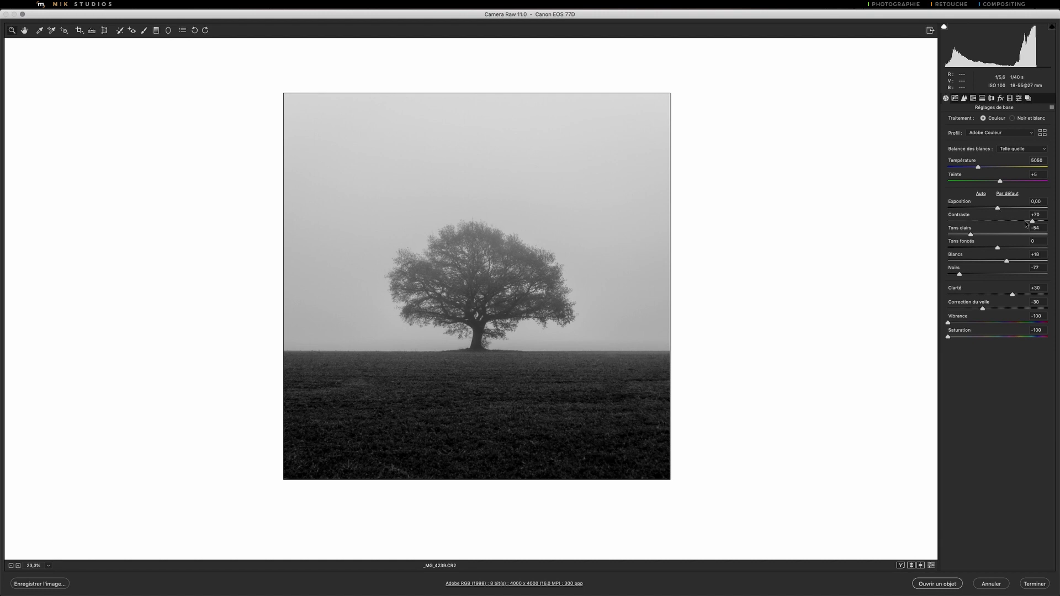
pyautogui.moveTo(1032, 221); pyautogui.dragTo(1037, 222)
pyautogui.moveTo(1009, 261); pyautogui.dragTo(1028, 262)
pyautogui.moveTo(959, 274); pyautogui.dragTo(963, 274)
pyautogui.moveTo(971, 234)
pyautogui.mouseDown()
pyautogui.moveTo(991, 237)
pyautogui.moveTo(957, 241)
pyautogui.moveTo(992, 236)
pyautogui.moveTo(952, 237)
pyautogui.mouseUp()
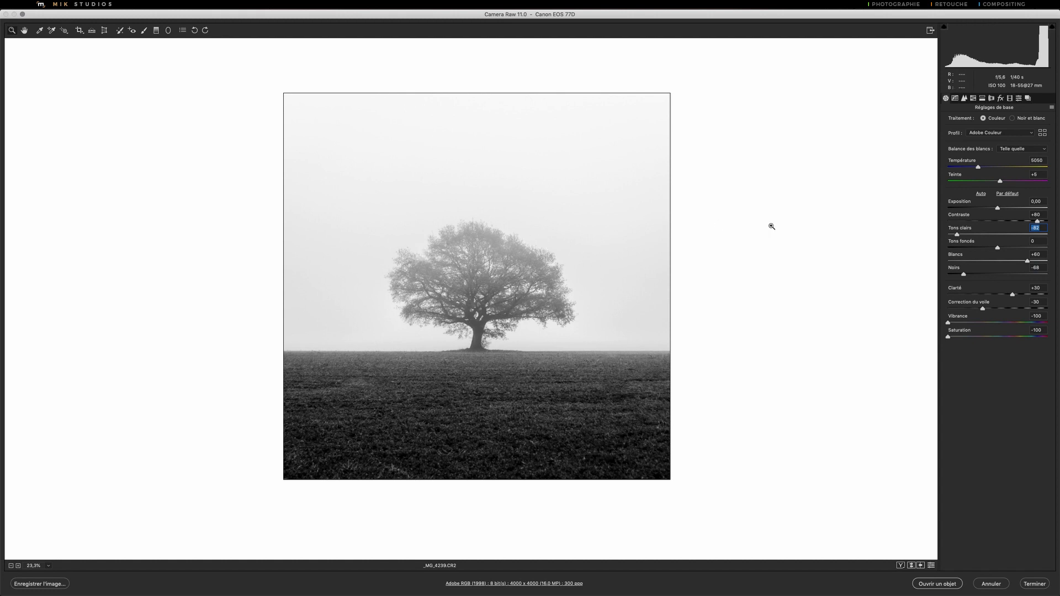
# - Set Tons foncés to -34, Contraste to +85 and Clarté to +44
pyautogui.moveTo(1001, 250); pyautogui.dragTo(981, 250)
pyautogui.moveTo(1037, 221)
pyautogui.mouseDown()
pyautogui.moveTo(1020, 223)
pyautogui.moveTo(1040, 221)
pyautogui.mouseUp()
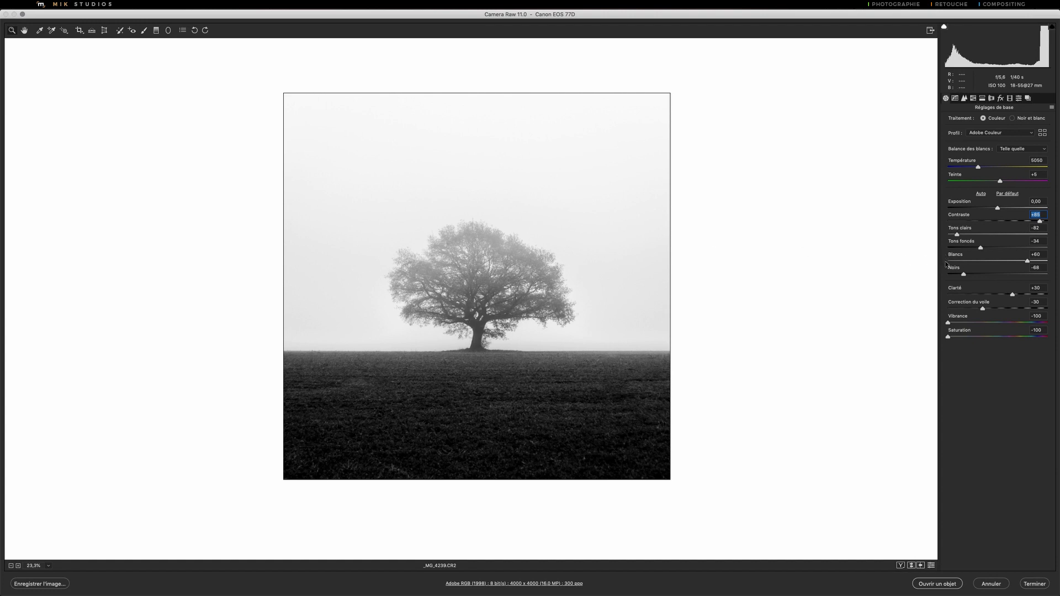
pyautogui.moveTo(1013, 296); pyautogui.dragTo(1019, 295)
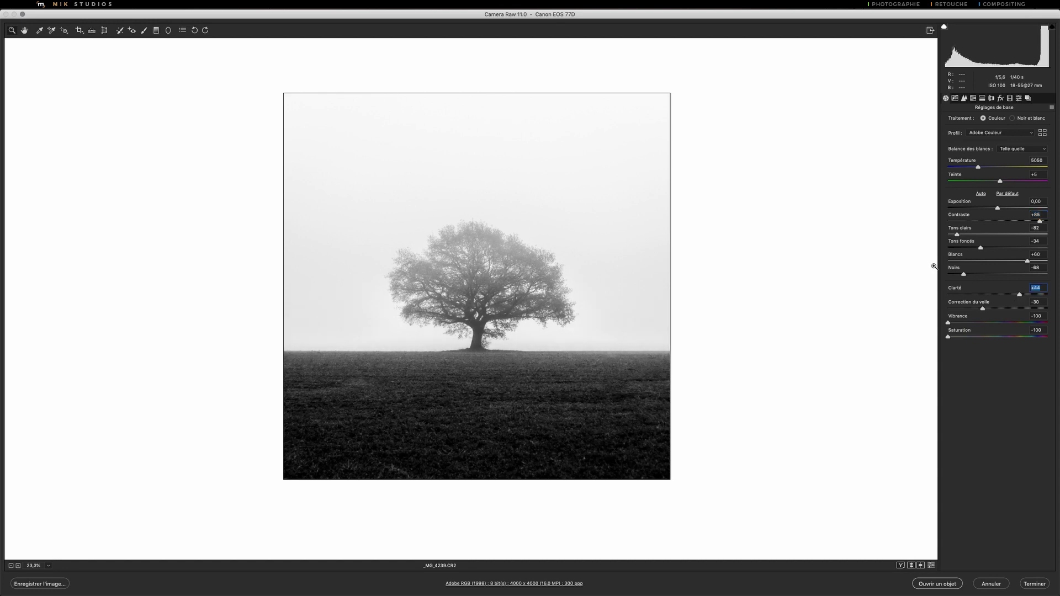
# - Set Exposition to +0,25 and compare the black-and-white image with the default settings
pyautogui.moveTo(583, 260)
pyautogui.mouseDown()
pyautogui.moveTo(548, 265)
pyautogui.moveTo(581, 258)
pyautogui.mouseUp()
pyautogui.moveTo(488, 245); pyautogui.dragTo(543, 239)
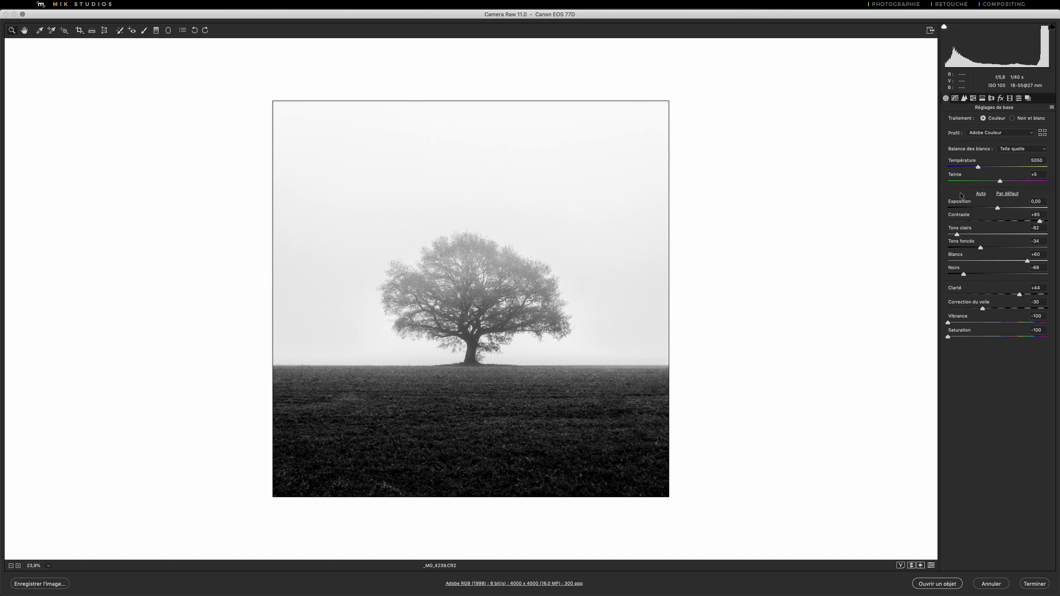
pyautogui.moveTo(999, 209); pyautogui.dragTo(1001, 211)
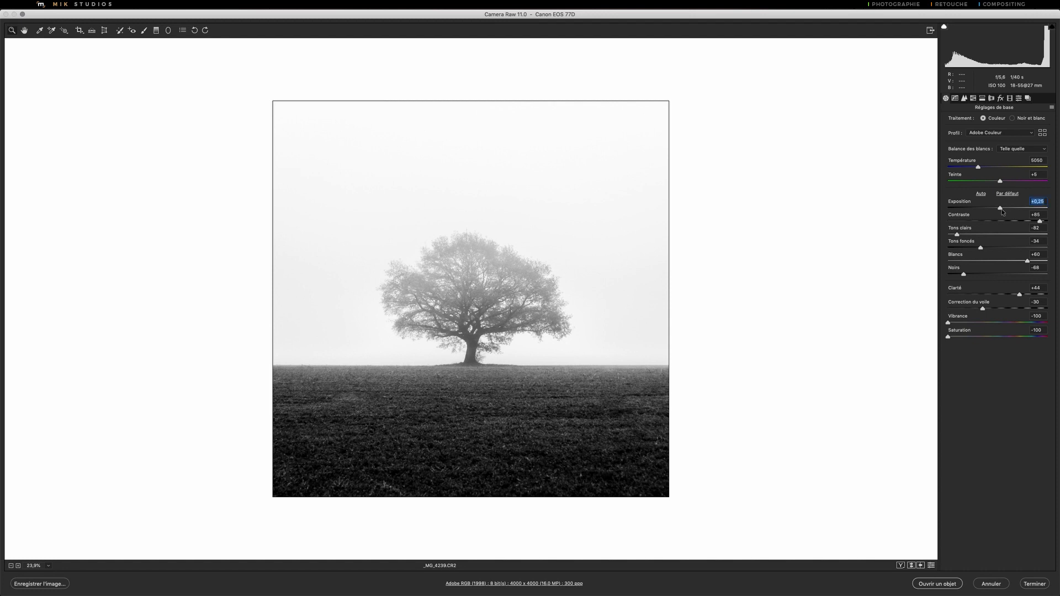
pyautogui.click(931, 565)
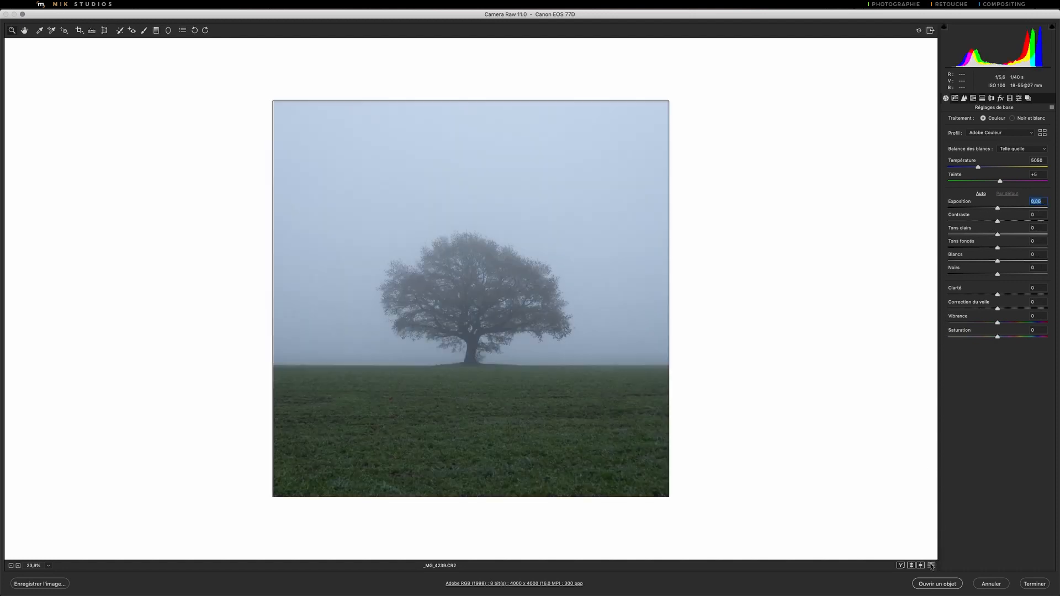
pyautogui.click(931, 565)
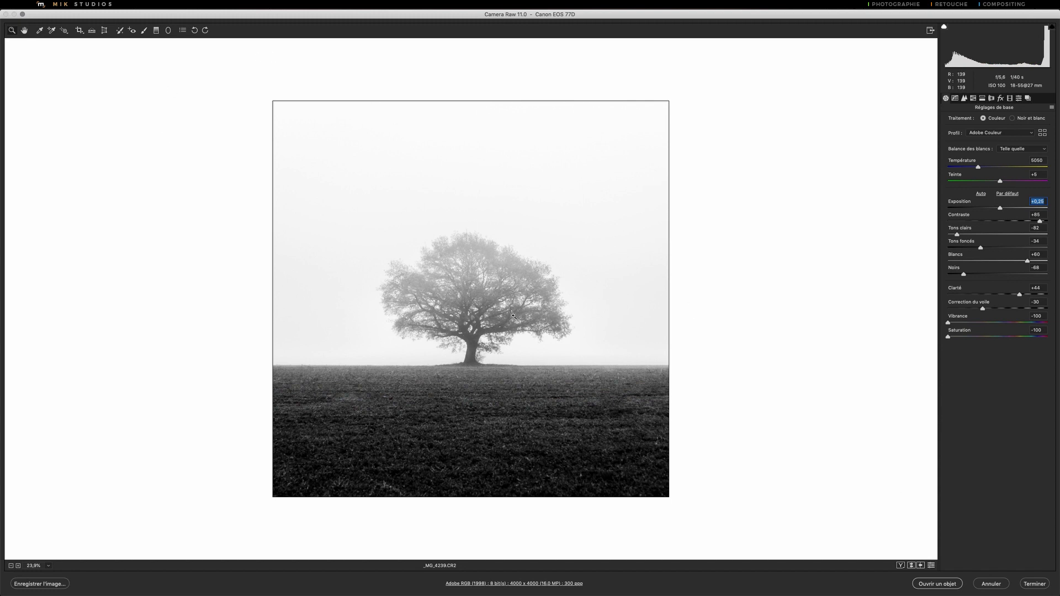
# - Draw a vertical graduated filter from the lower edge of the field up to the horizon, with Exposition at -0,30
pyautogui.moveTo(344, 165); pyautogui.dragTo(346, 166)
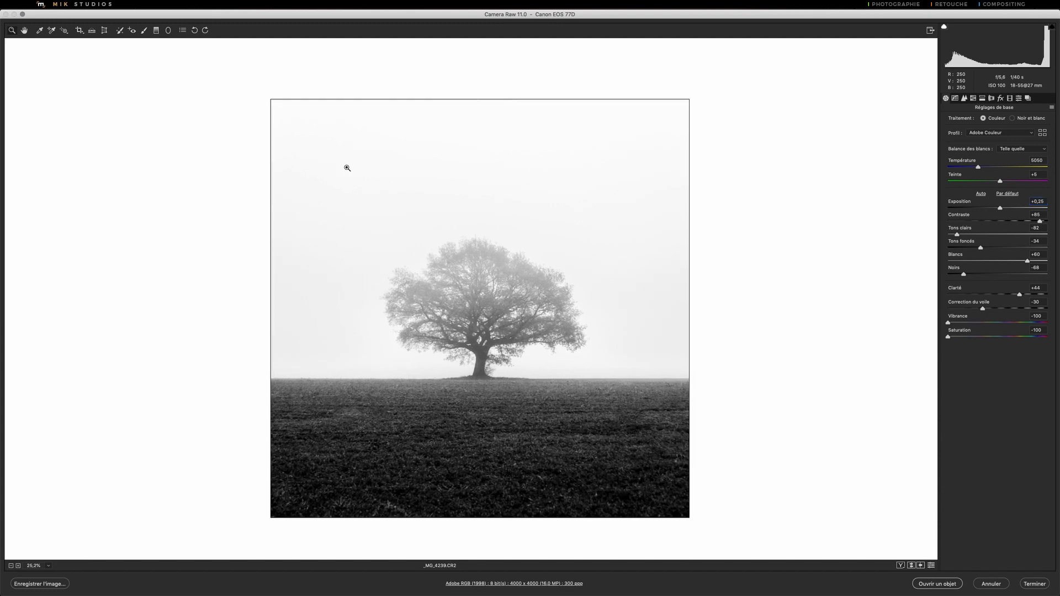
pyautogui.click(157, 31)
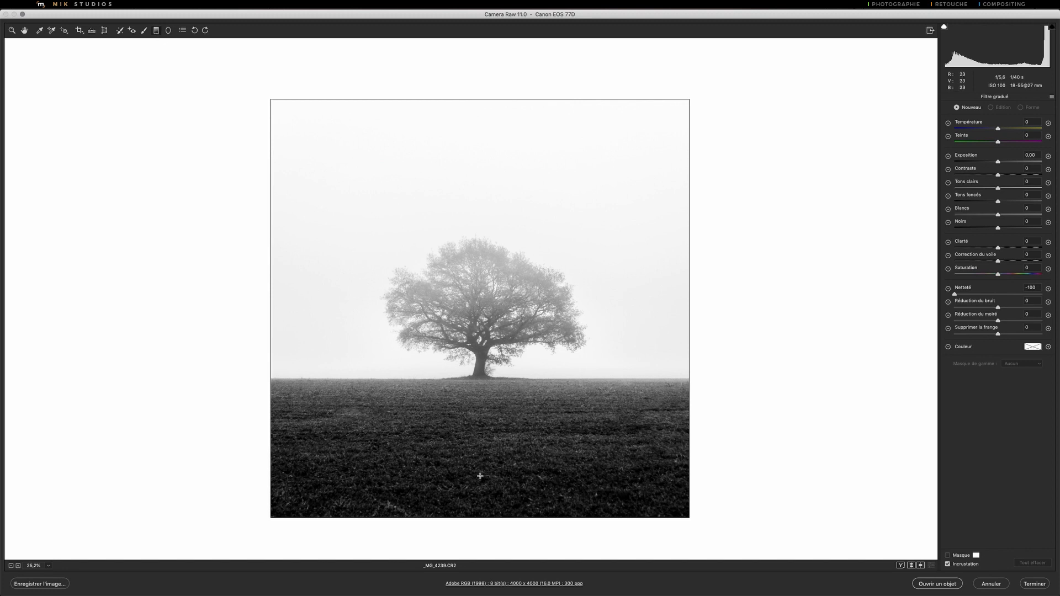
pyautogui.moveTo(483, 504); pyautogui.dragTo(482, 378)
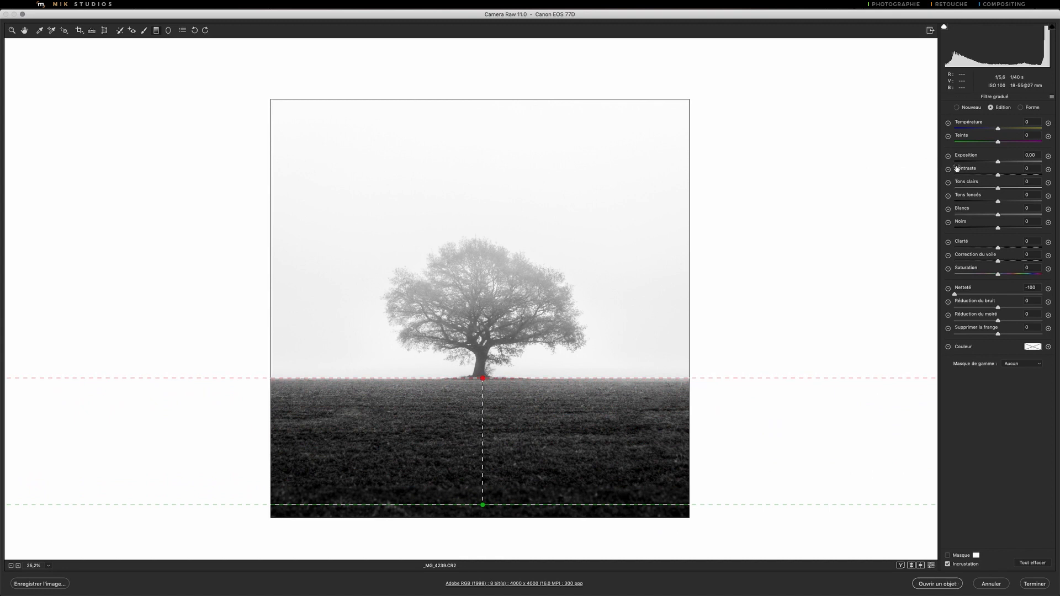
pyautogui.moveTo(998, 162); pyautogui.dragTo(995, 162)
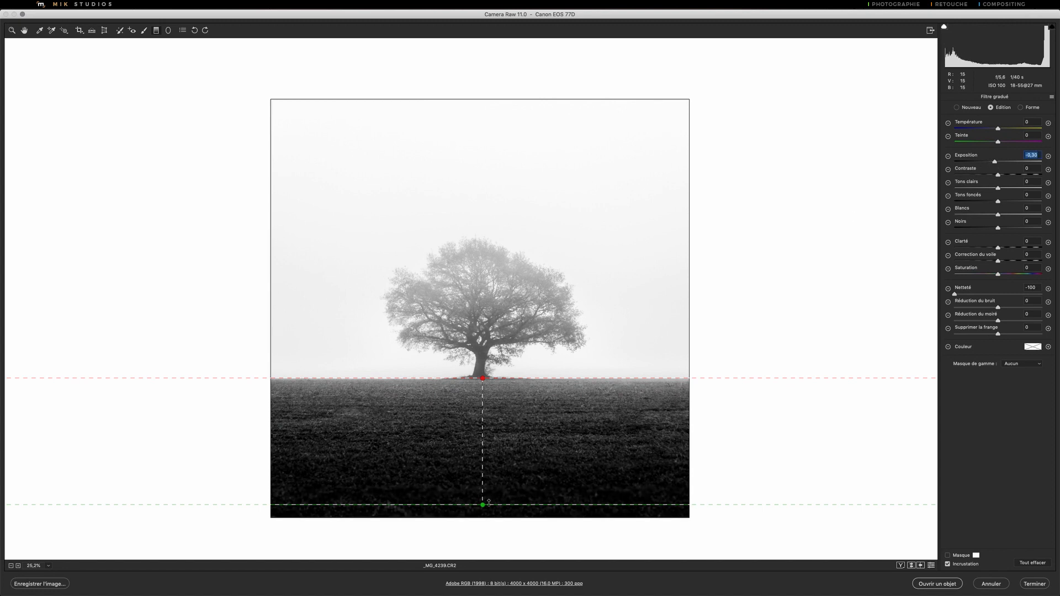
# - Move the graduated filter's lower boundary up to mid-field, and compare the image with and without the filter
pyautogui.moveTo(488, 504); pyautogui.dragTo(488, 453)
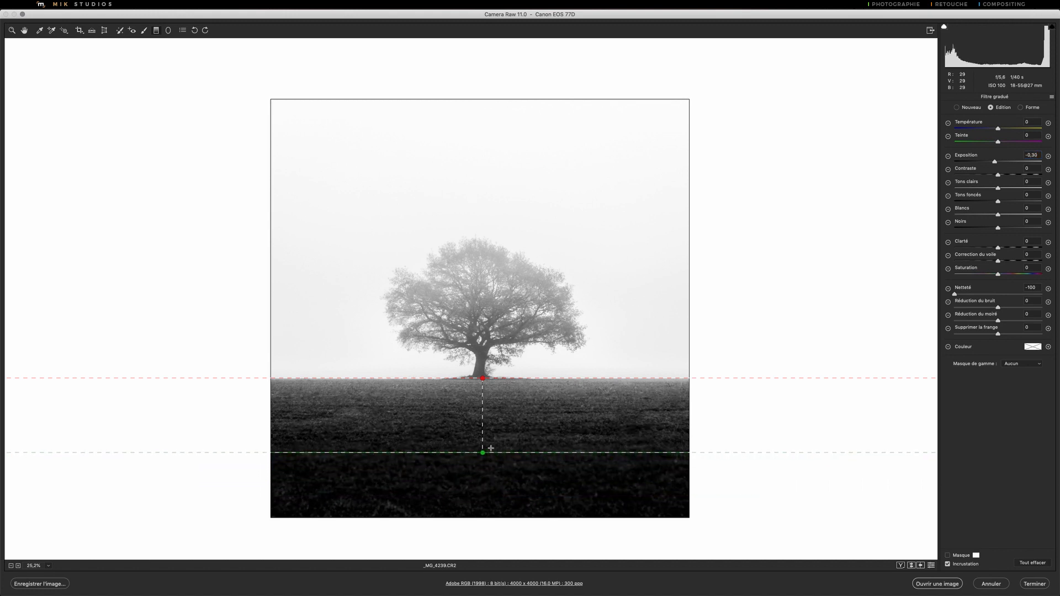
pyautogui.press('shift')
pyautogui.click(931, 566)
pyautogui.click(931, 566)
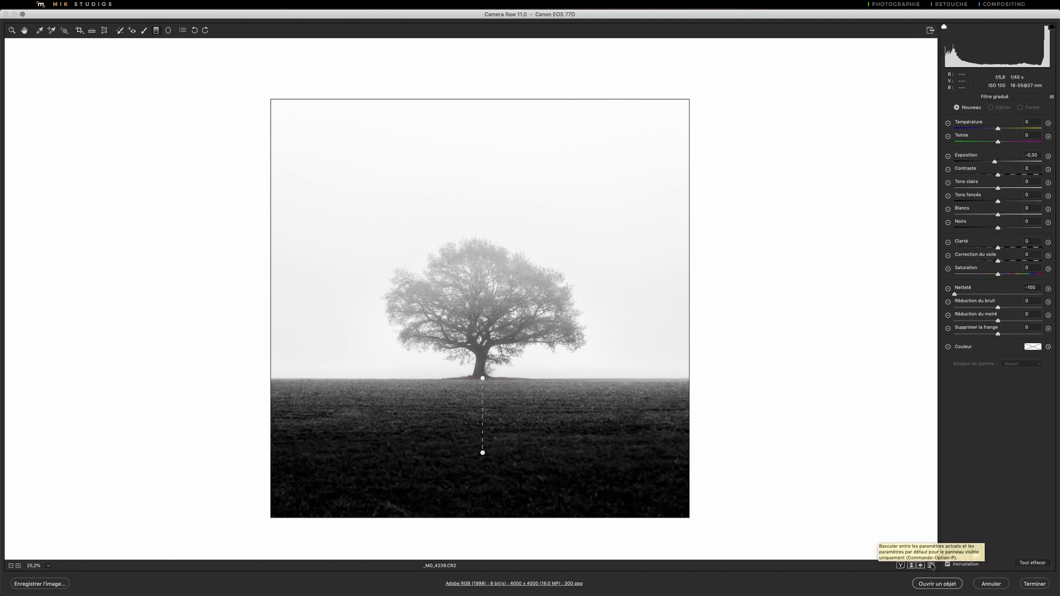
# - Compare the image with and without the graduated filter, and fine-tune the filter's upper boundary on the horizon
pyautogui.click(931, 566)
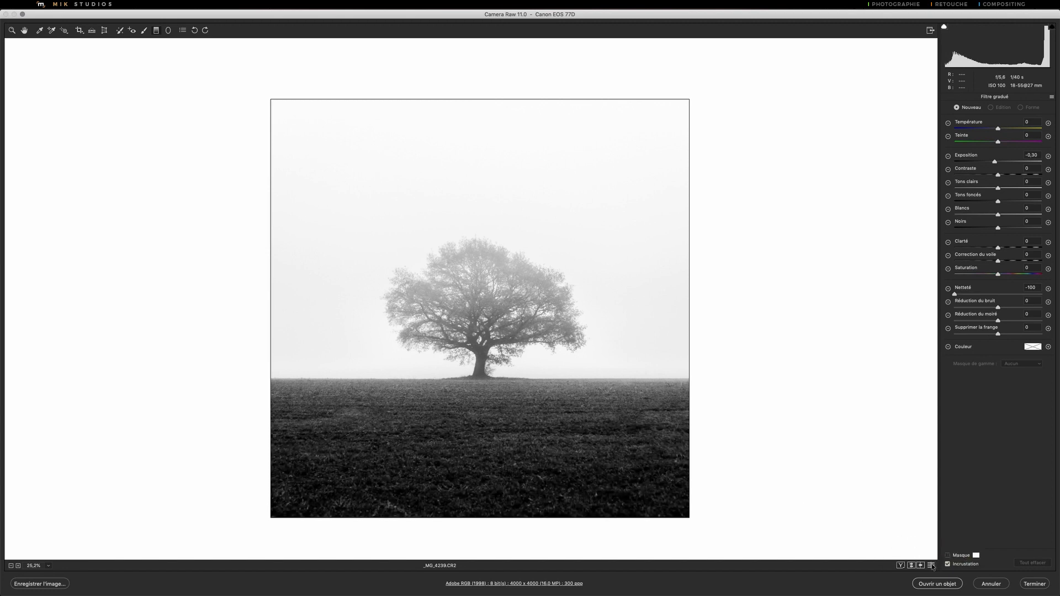
pyautogui.click(931, 566)
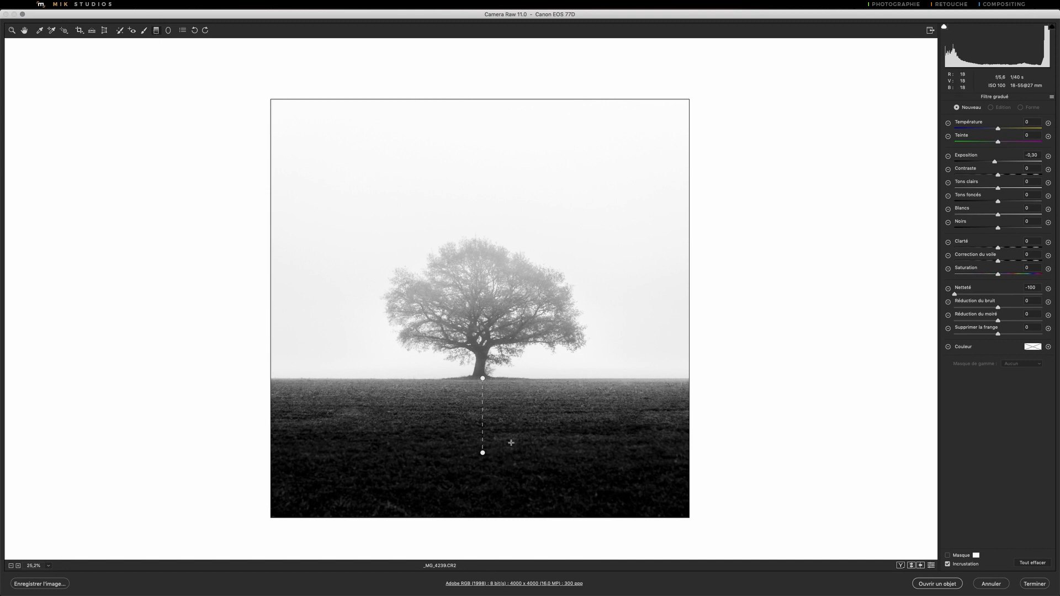
pyautogui.click(482, 380)
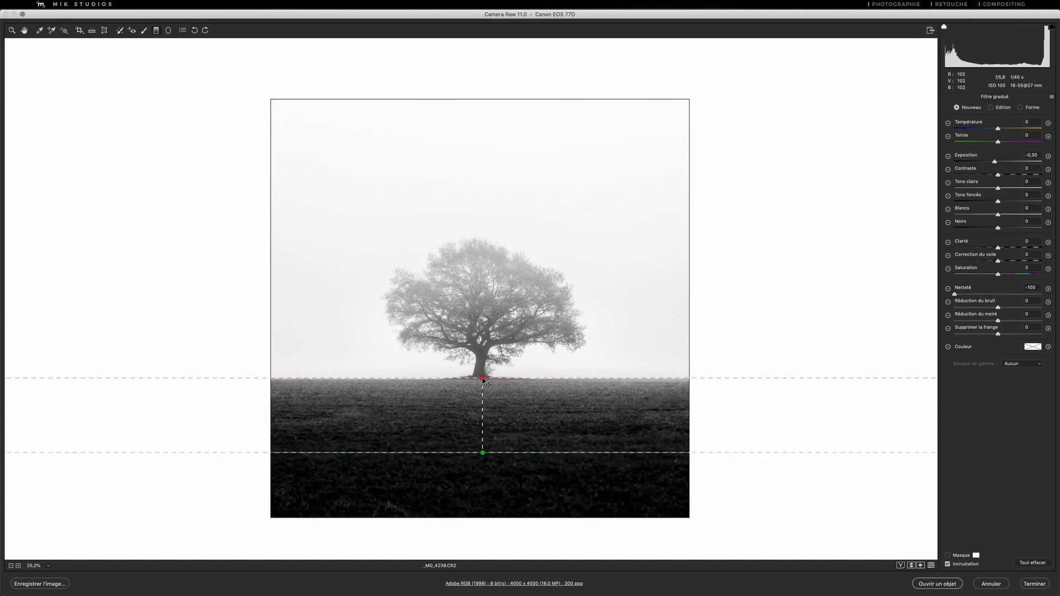
pyautogui.moveTo(483, 379); pyautogui.dragTo(482, 380)
# - Draw a second graduated filter from the field's lower edge to the horizon with Exposition at 0,00, and add a third beside it
pyautogui.moveTo(522, 506); pyautogui.dragTo(524, 380)
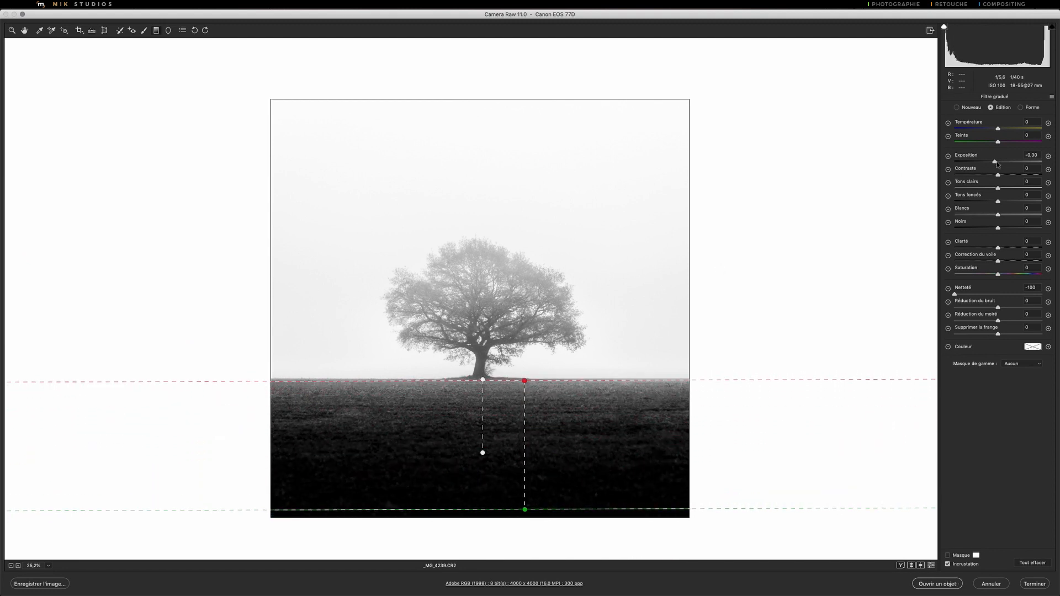
pyautogui.doubleClick(996, 162)
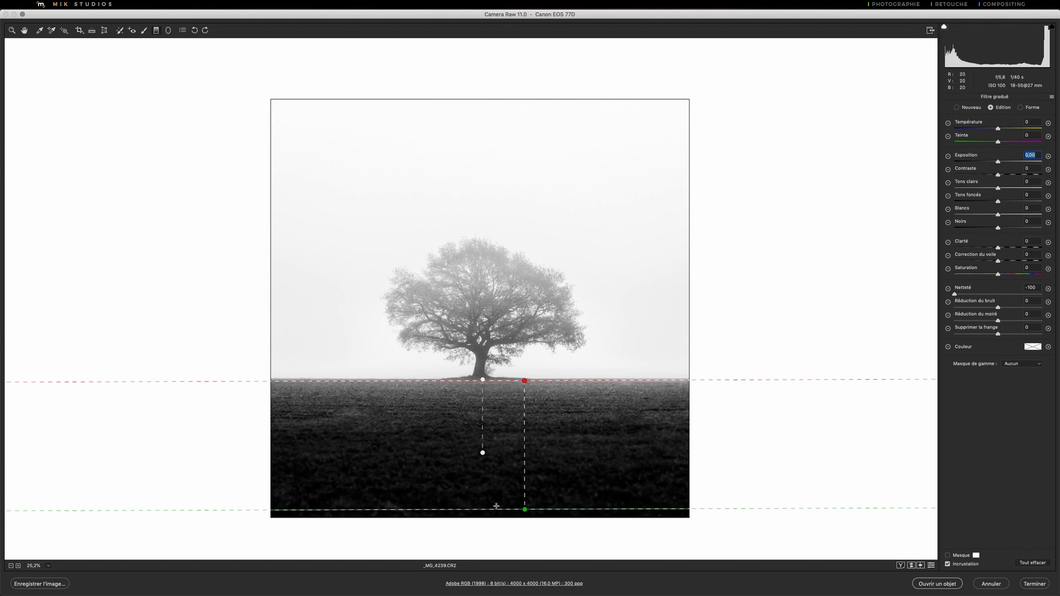
pyautogui.moveTo(531, 508); pyautogui.dragTo(546, 382)
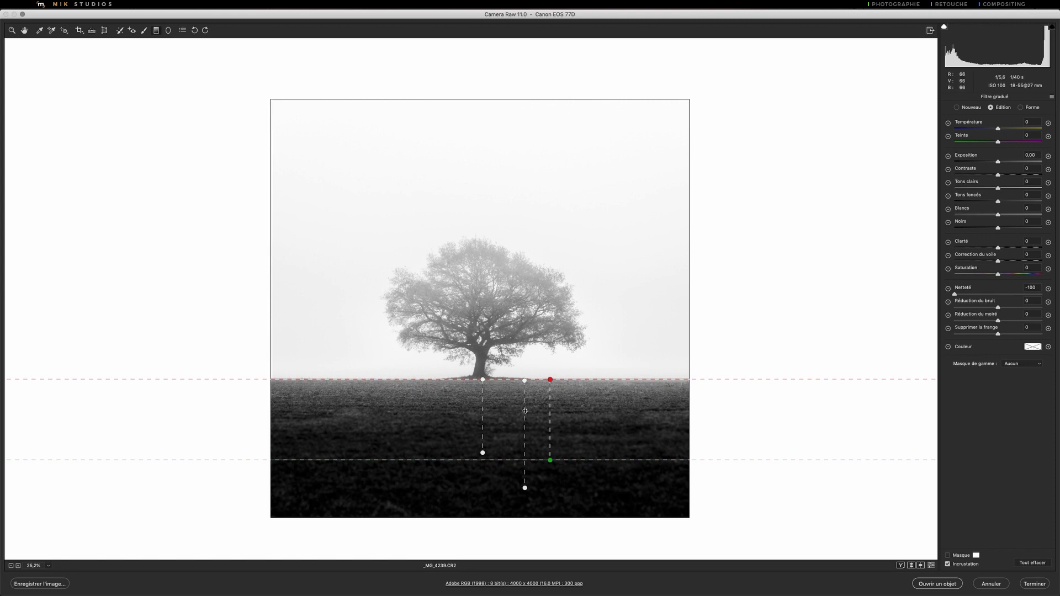
# - Set the third graduated filter's Netteté to -40 and compare the image with and without the graduated filters
pyautogui.moveTo(954, 294); pyautogui.dragTo(979, 296)
pyautogui.moveTo(981, 295); pyautogui.dragTo(980, 295)
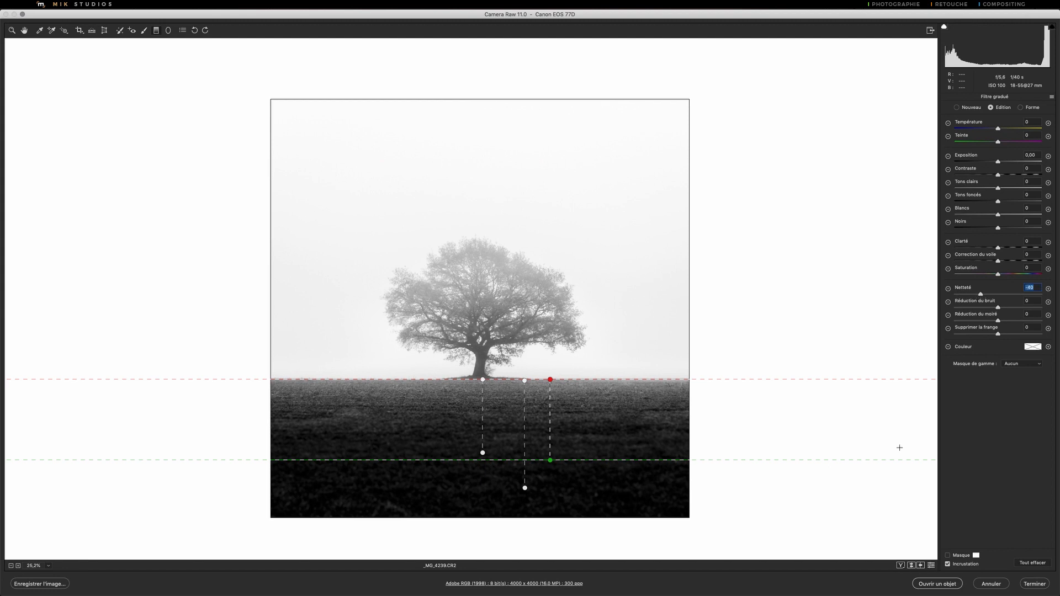
pyautogui.click(931, 566)
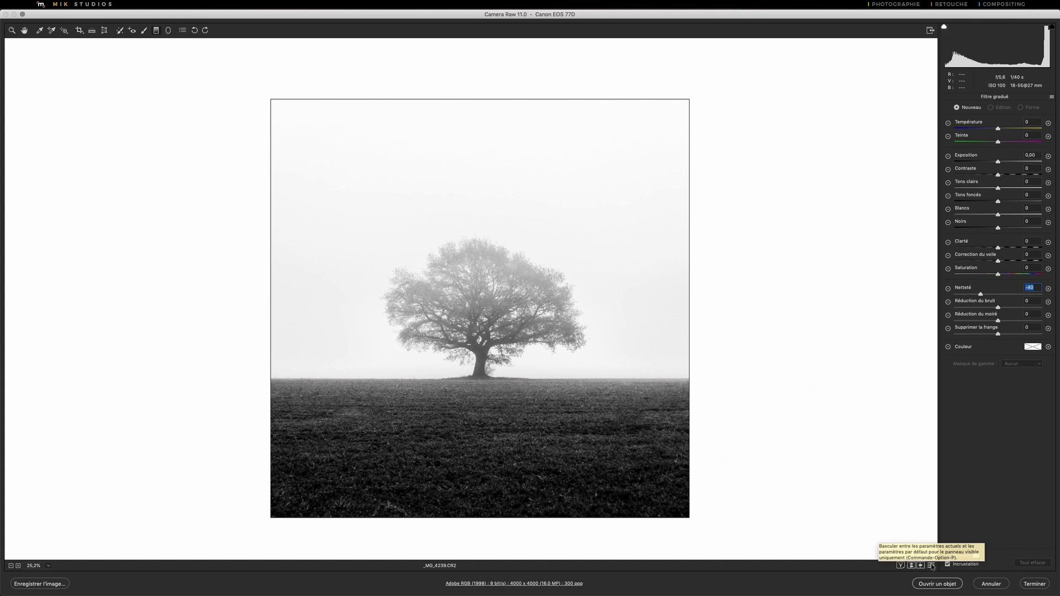
pyautogui.click(931, 565)
pyautogui.click(931, 565)
pyautogui.click(931, 565)
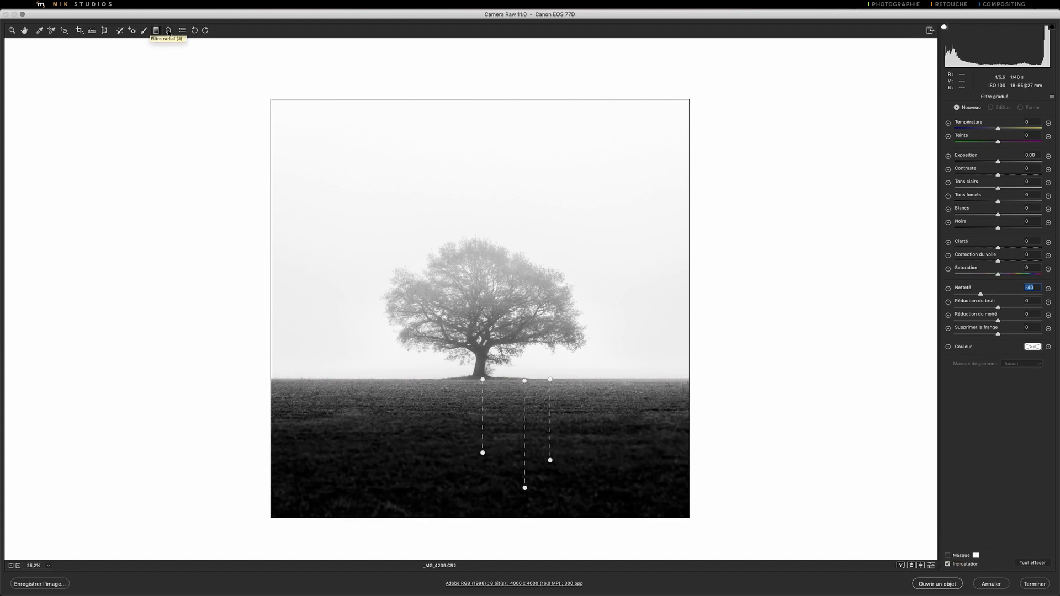
# - Draw a small upright radial filter over the branches just above the trunk and reset its local correction settings
pyautogui.click(169, 31)
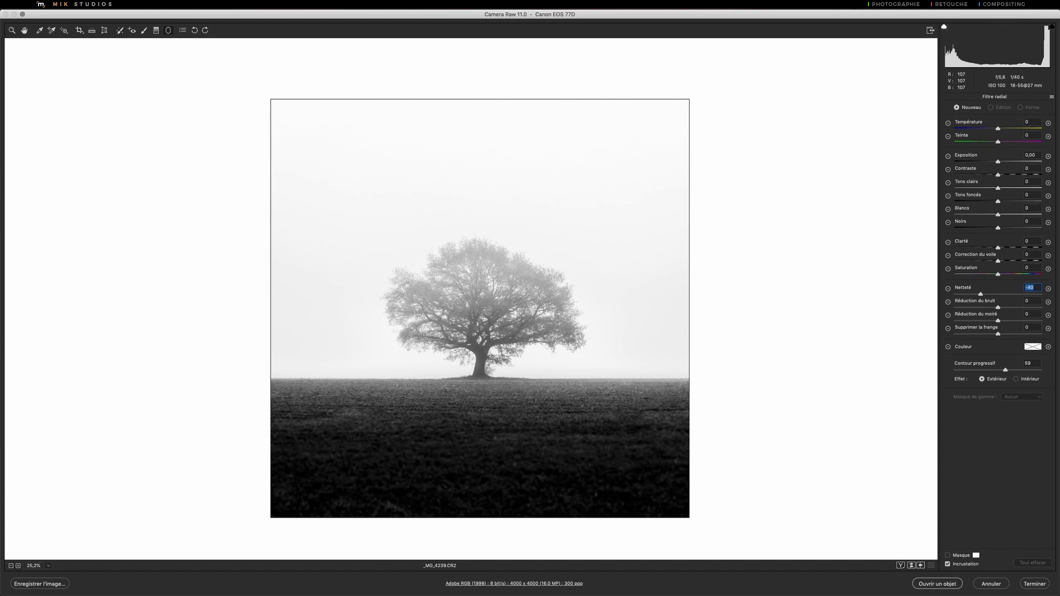
pyautogui.moveTo(480, 337); pyautogui.dragTo(488, 326)
pyautogui.moveTo(489, 326); pyautogui.dragTo(489, 326)
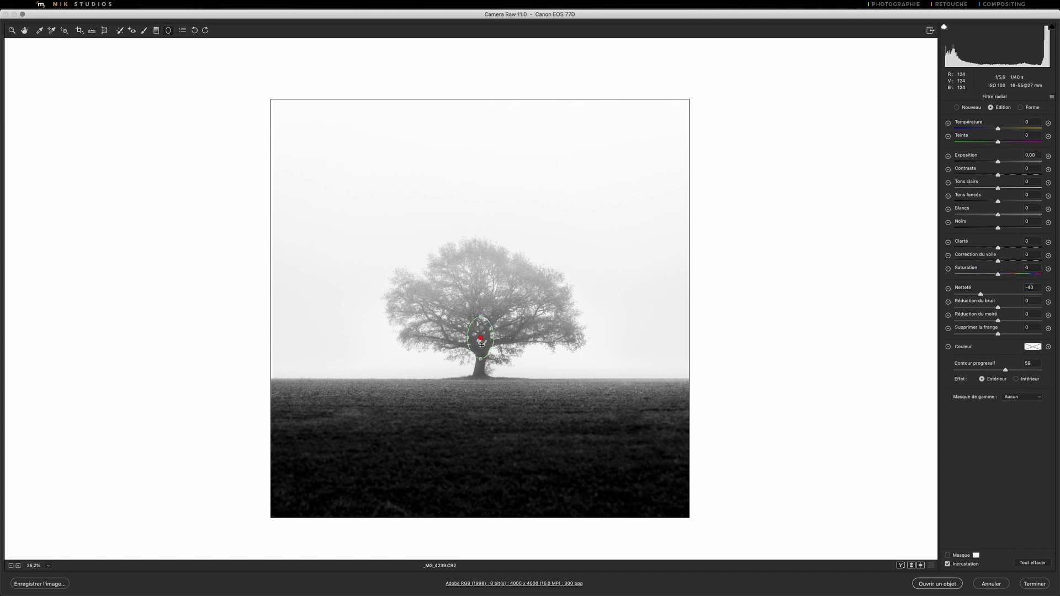
pyautogui.rightClick(481, 339)
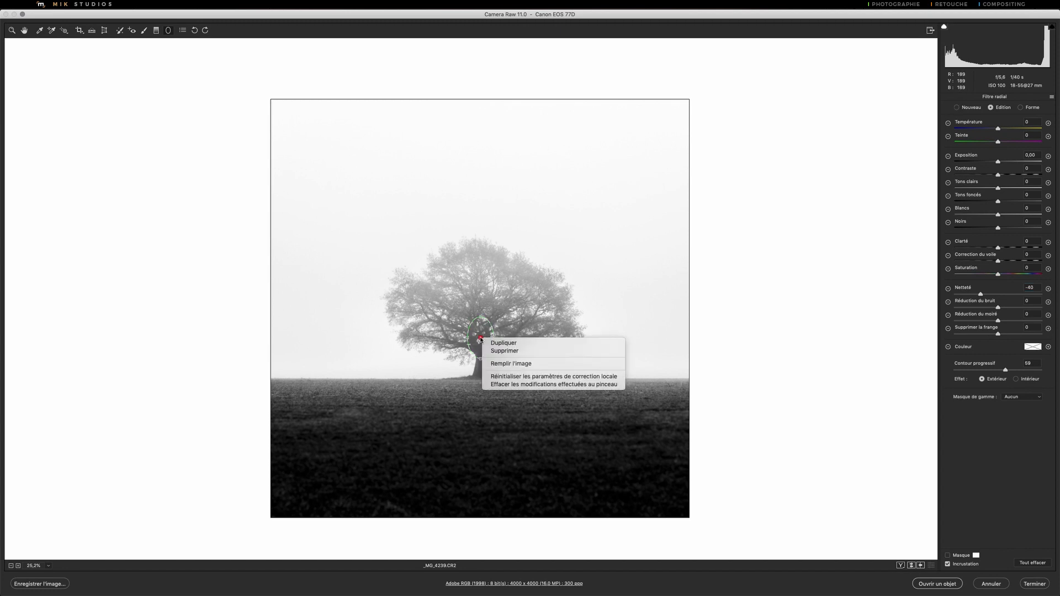
pyautogui.click(501, 378)
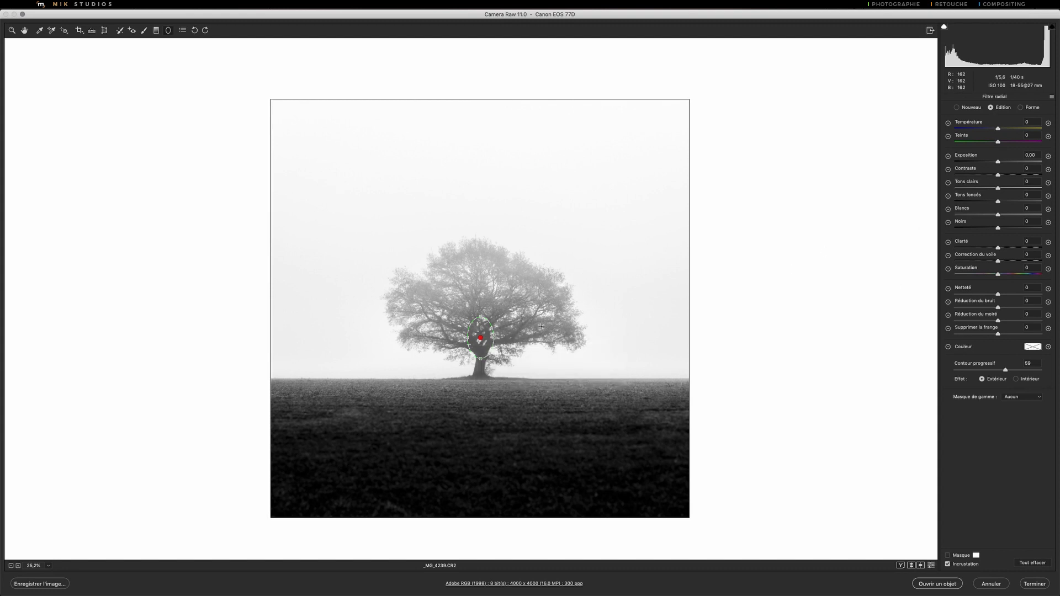
# - Hide the filter overlay, apply the radial filter's effect to Intérieur and set its Contour progressif to 100
pyautogui.click(947, 564)
pyautogui.click(948, 565)
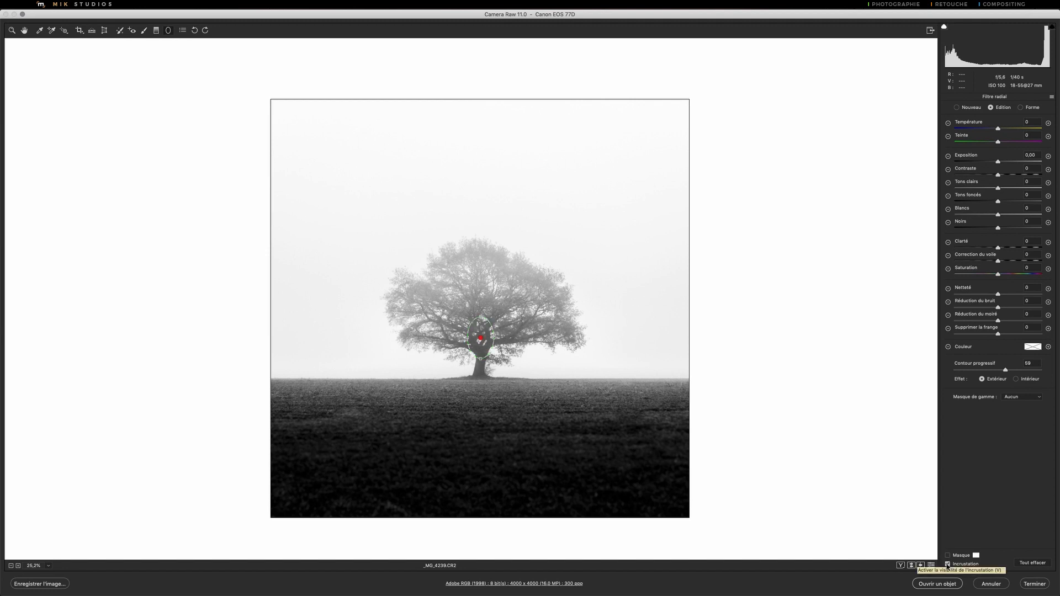
pyautogui.click(948, 565)
pyautogui.moveTo(997, 162); pyautogui.dragTo(999, 163)
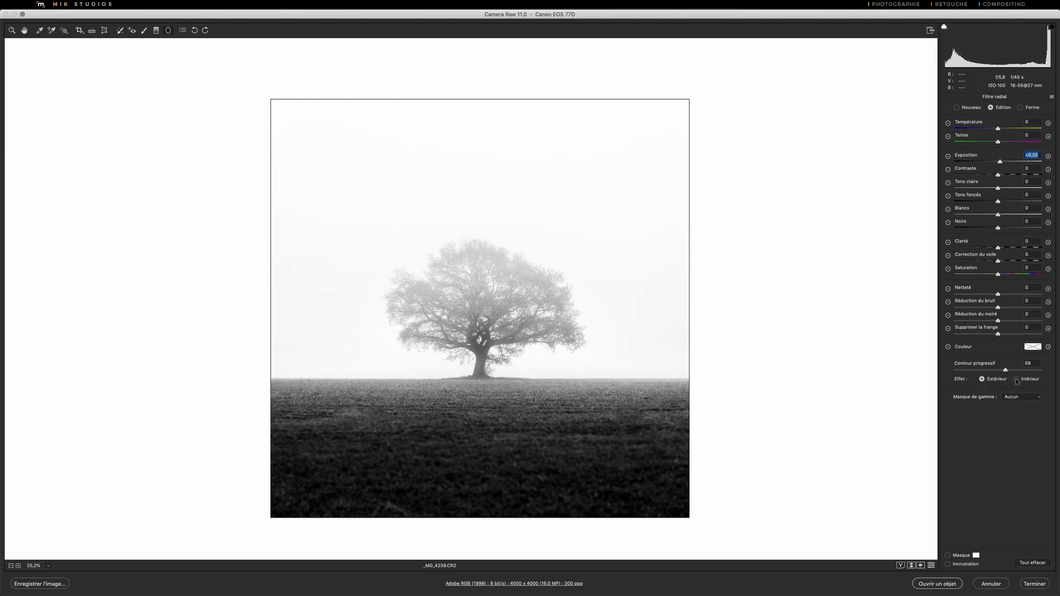
pyautogui.click(1015, 379)
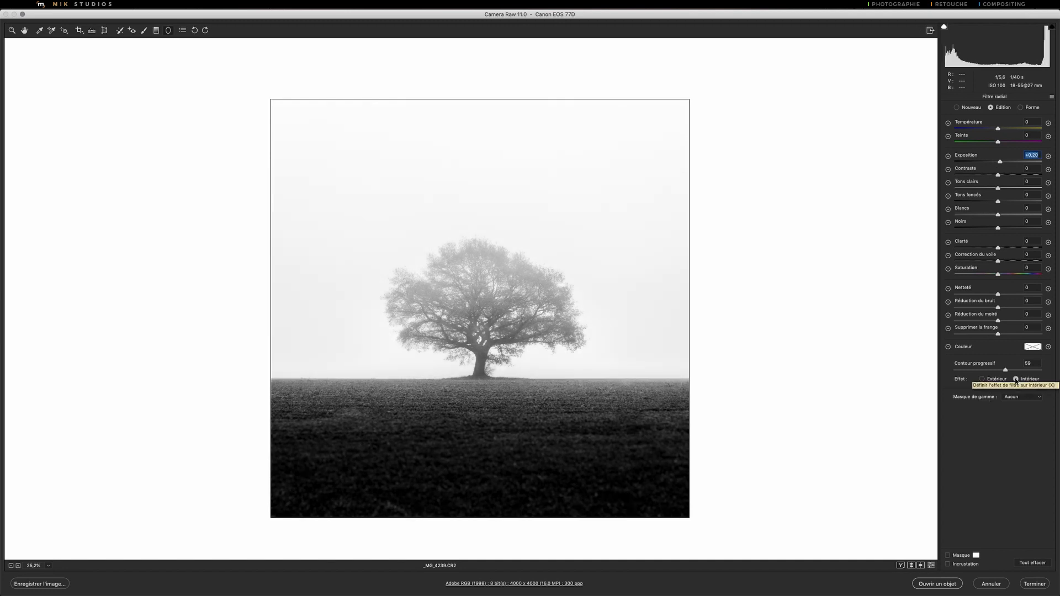
pyautogui.moveTo(1005, 369); pyautogui.dragTo(1052, 374)
# - Set the radial filter's Exposition to +0,50 and Contraste to +38, and compare the image with and without it
pyautogui.moveTo(1007, 160); pyautogui.dragTo(999, 161)
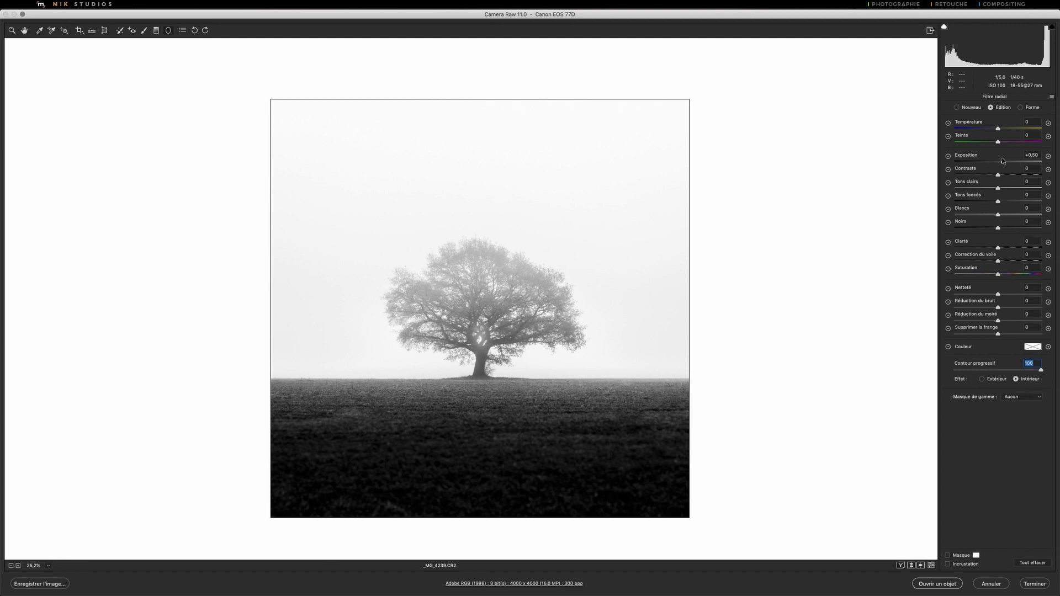
pyautogui.click(1003, 160)
pyautogui.moveTo(998, 175); pyautogui.dragTo(1016, 177)
pyautogui.click(931, 566)
pyautogui.click(932, 565)
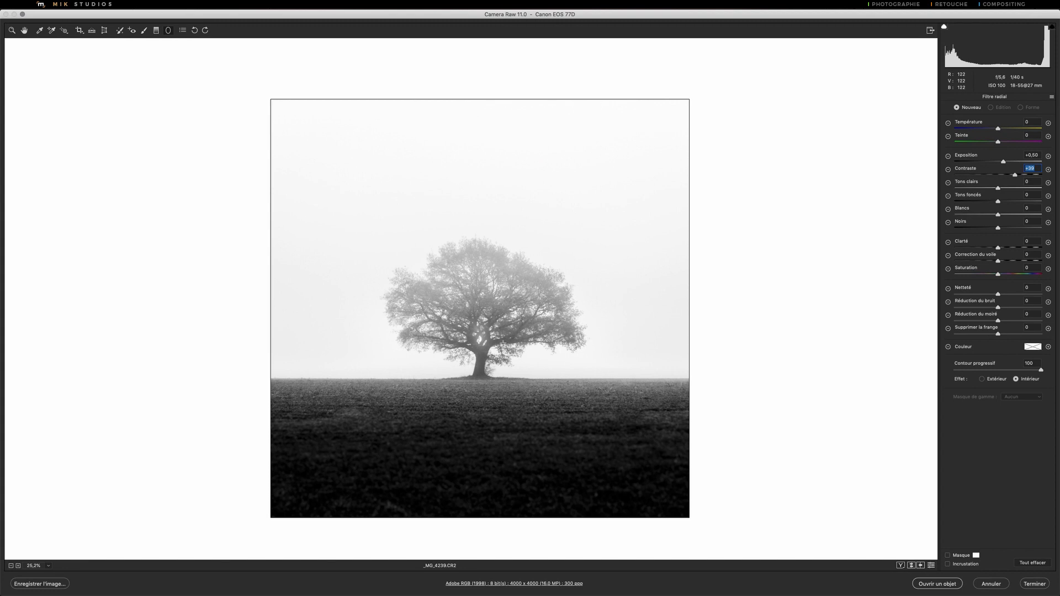
# - Paint over the trunk and central branches with the adjustment brush at Taille 11
pyautogui.click(143, 31)
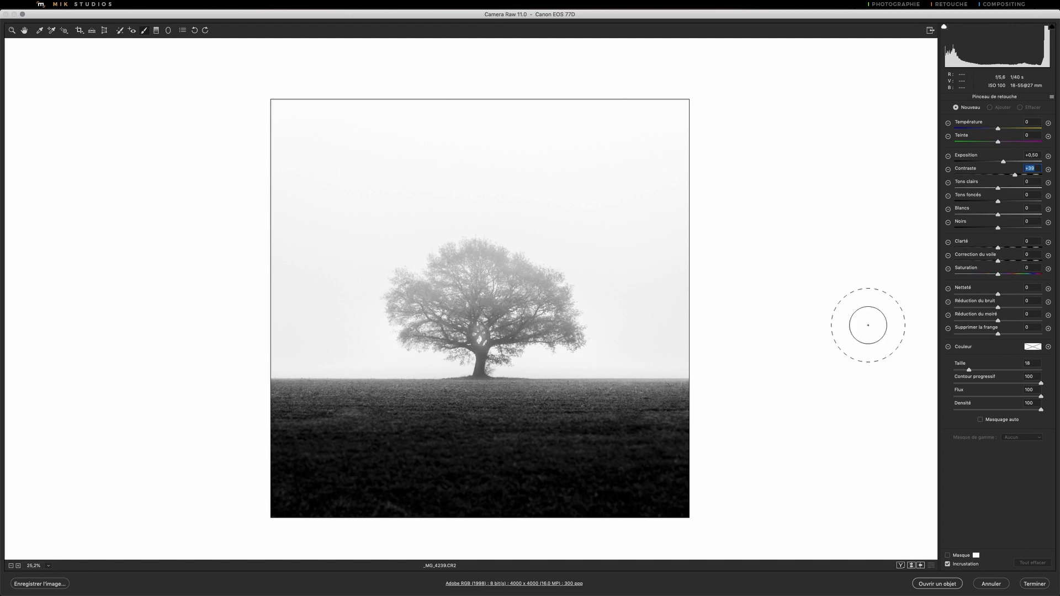
pyautogui.moveTo(967, 372); pyautogui.dragTo(963, 371)
pyautogui.click(479, 360)
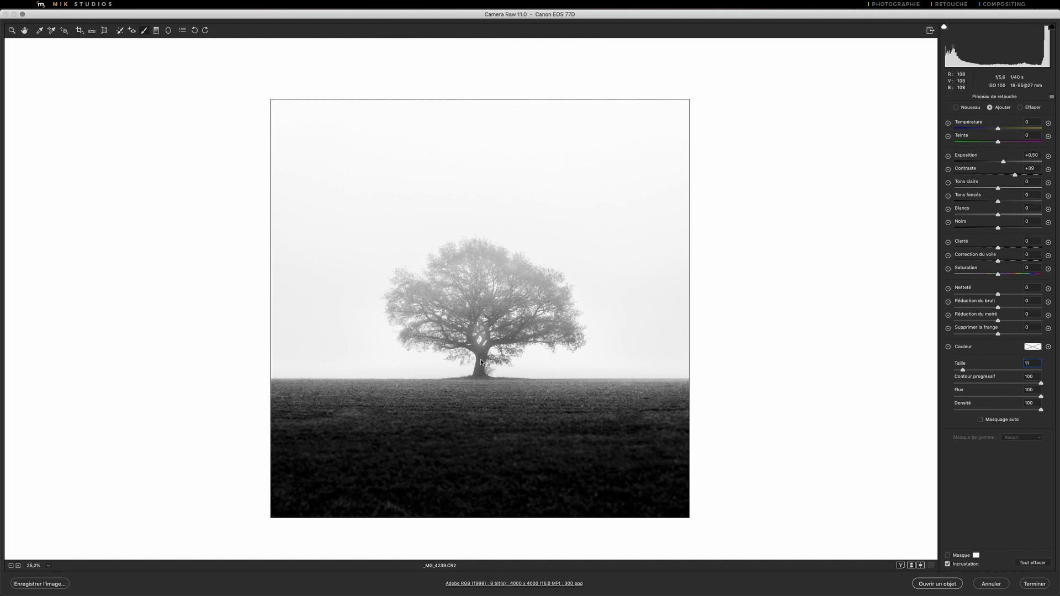
pyautogui.moveTo(481, 357)
pyautogui.mouseDown()
pyautogui.moveTo(512, 338)
pyautogui.moveTo(486, 346)
pyautogui.moveTo(479, 365)
pyautogui.moveTo(469, 341)
pyautogui.moveTo(447, 341)
pyautogui.moveTo(487, 318)
pyautogui.mouseUp()
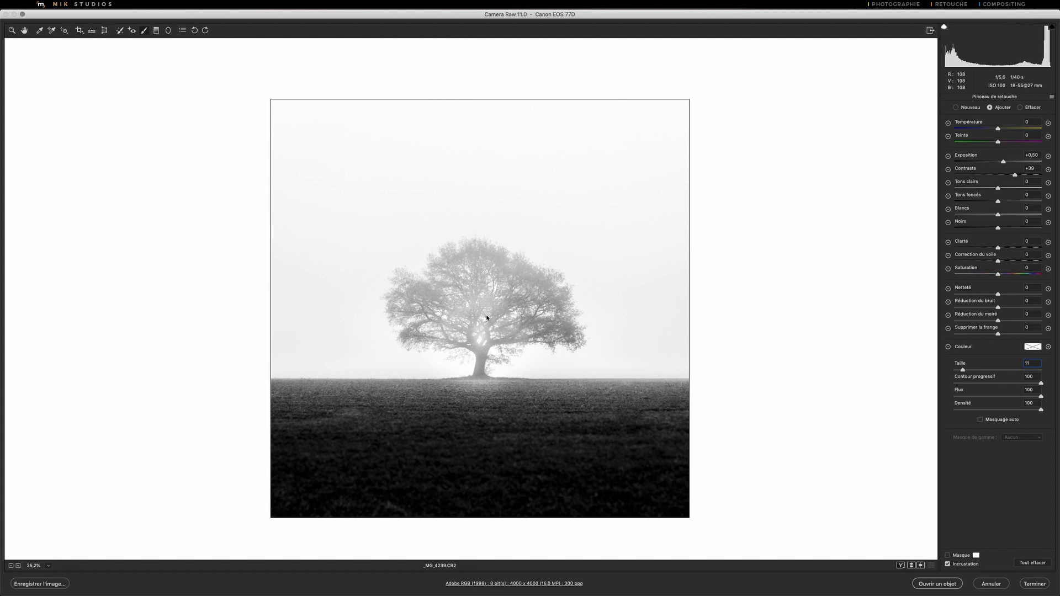
# - Reset the brush correction's local settings, and set its Contraste to +74, Blancs to +23 and Noirs to -31
pyautogui.rightClick(487, 349)
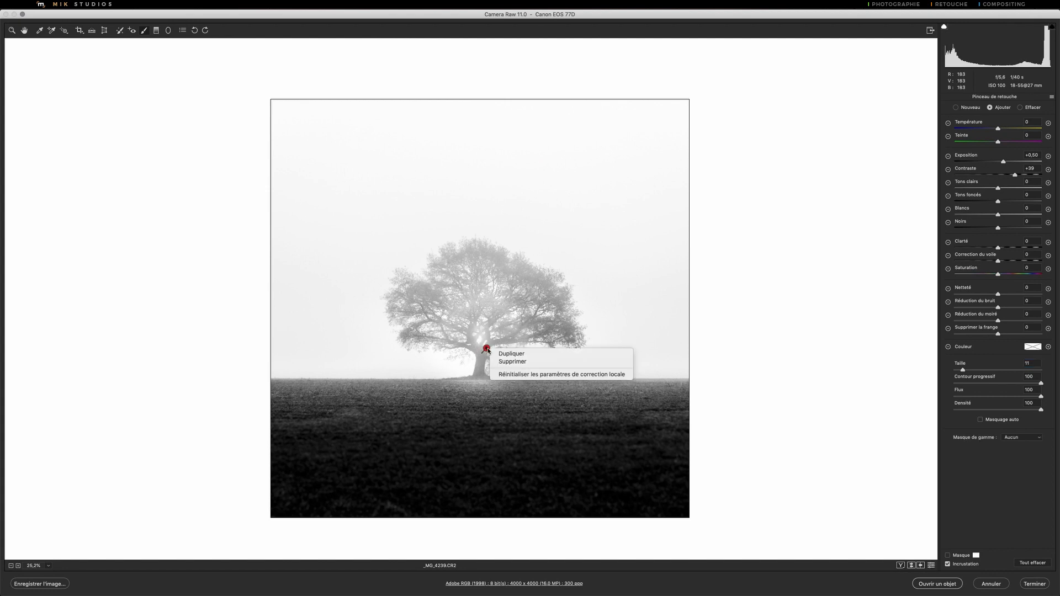
pyautogui.click(502, 374)
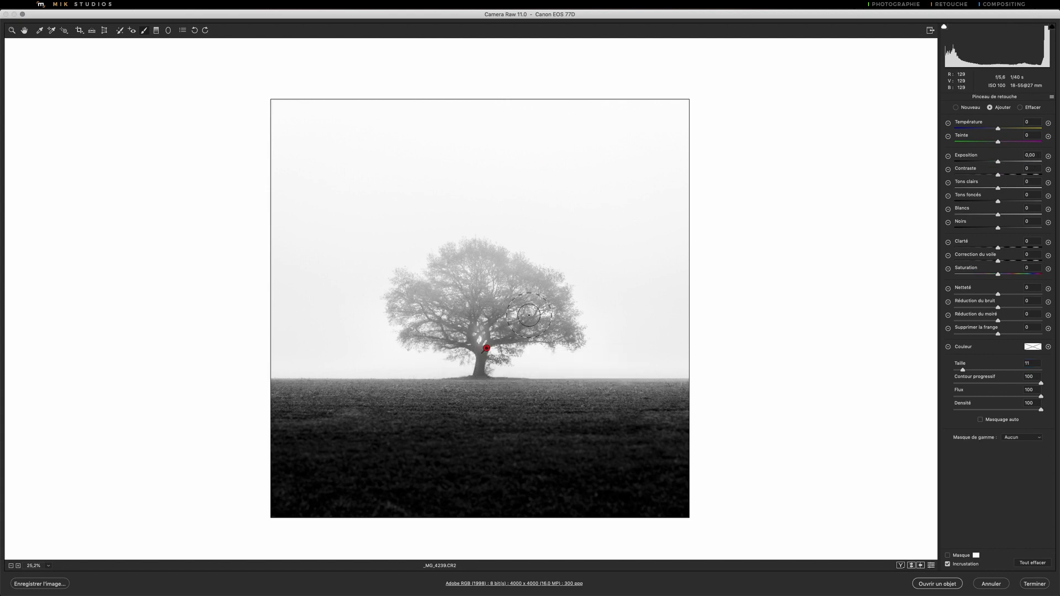
pyautogui.moveTo(998, 174); pyautogui.dragTo(1030, 175)
pyautogui.moveTo(998, 215)
pyautogui.mouseDown()
pyautogui.moveTo(1007, 215)
pyautogui.moveTo(986, 228)
pyautogui.mouseUp()
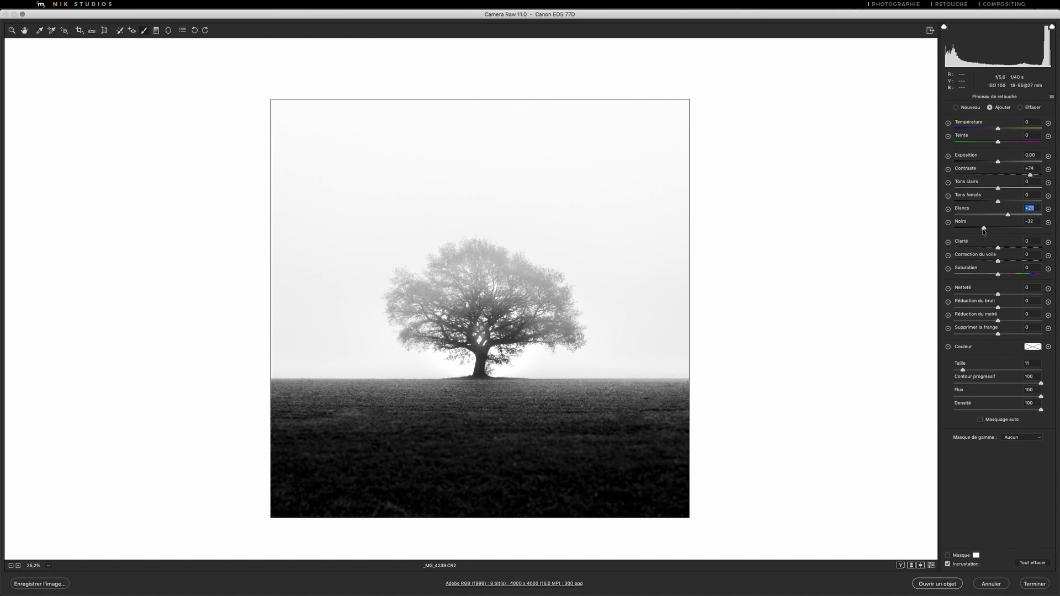
pyautogui.moveTo(983, 230); pyautogui.dragTo(984, 230)
# - Restrict the brush correction with a Luminance range mask from 0 to 36
pyautogui.click(1008, 438)
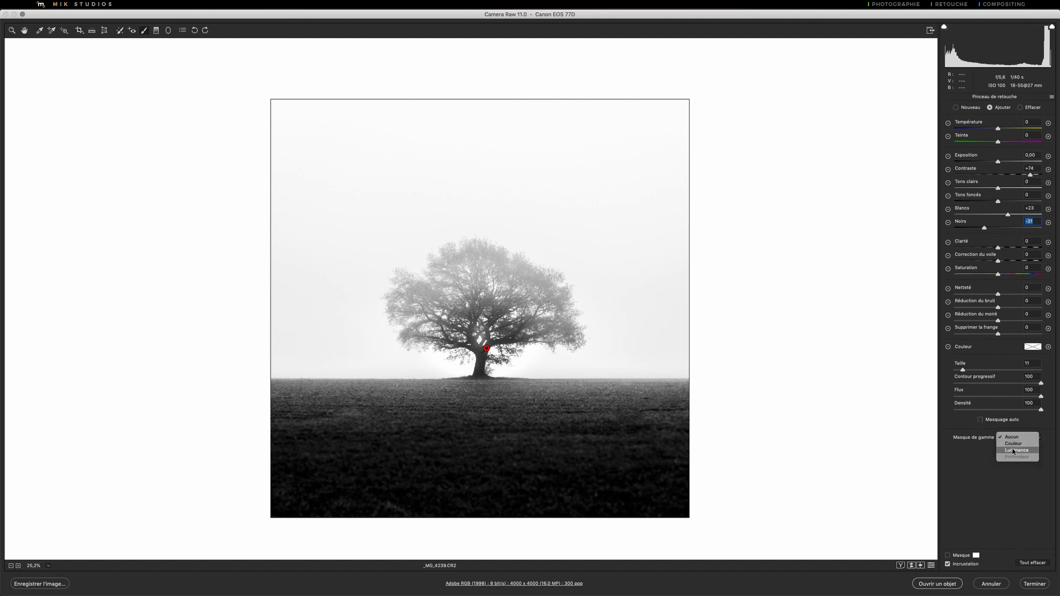
pyautogui.click(1012, 451)
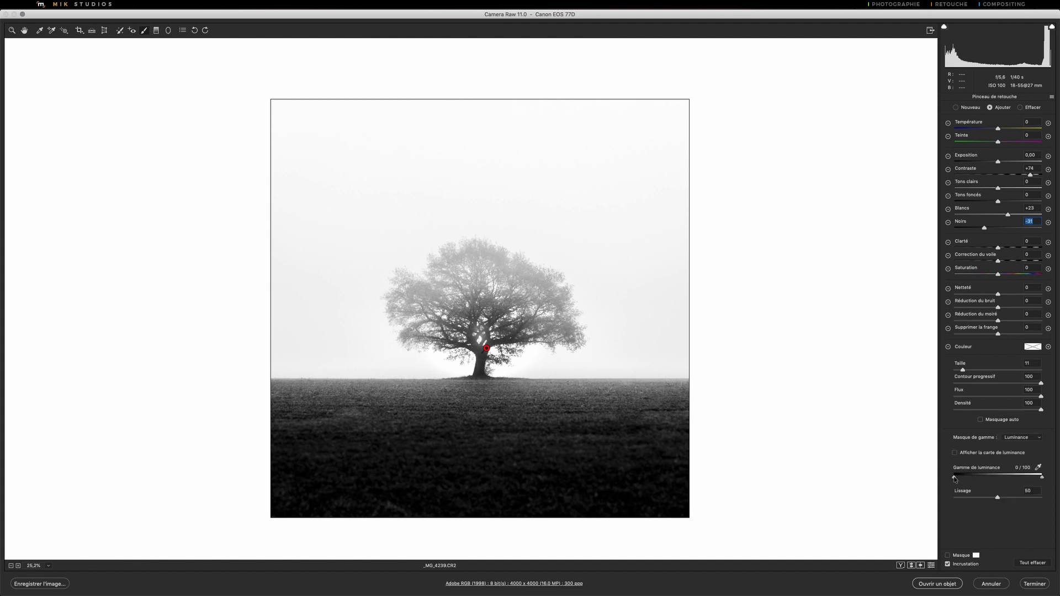
pyautogui.moveTo(955, 477)
pyautogui.mouseDown()
pyautogui.moveTo(994, 477)
pyautogui.moveTo(953, 478)
pyautogui.mouseUp()
pyautogui.moveTo(1042, 478); pyautogui.dragTo(988, 480)
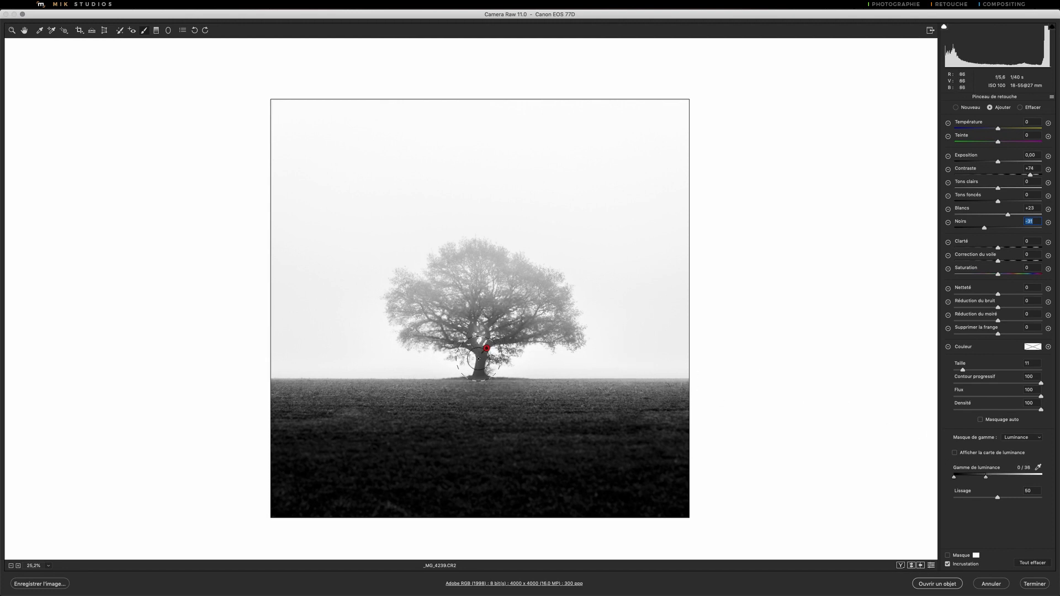
# - Compare the image with and without the brush correction, and narrow its luminance range to 0/24
pyautogui.click(931, 565)
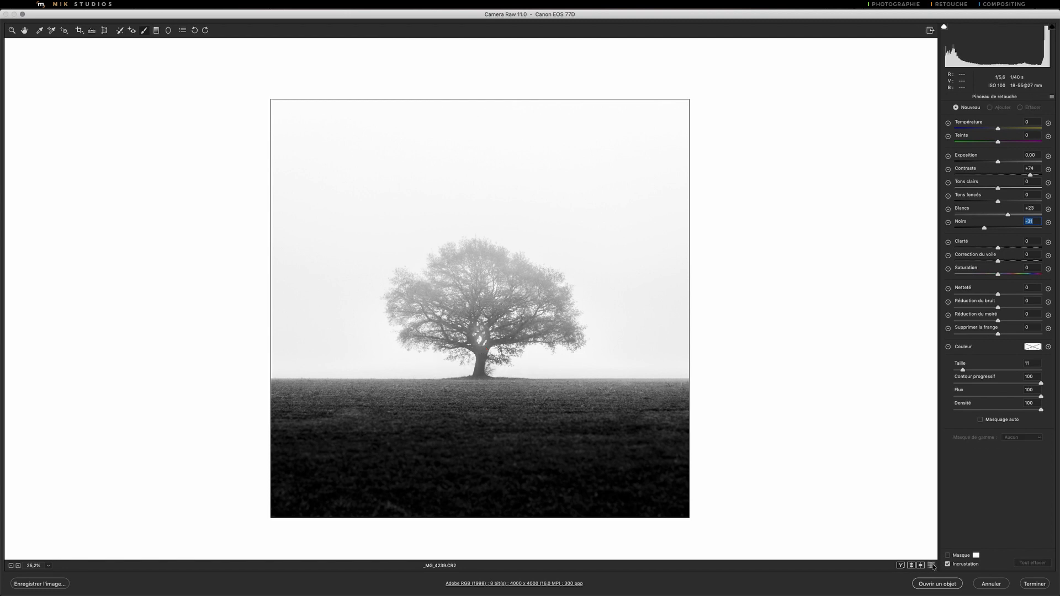
pyautogui.click(932, 566)
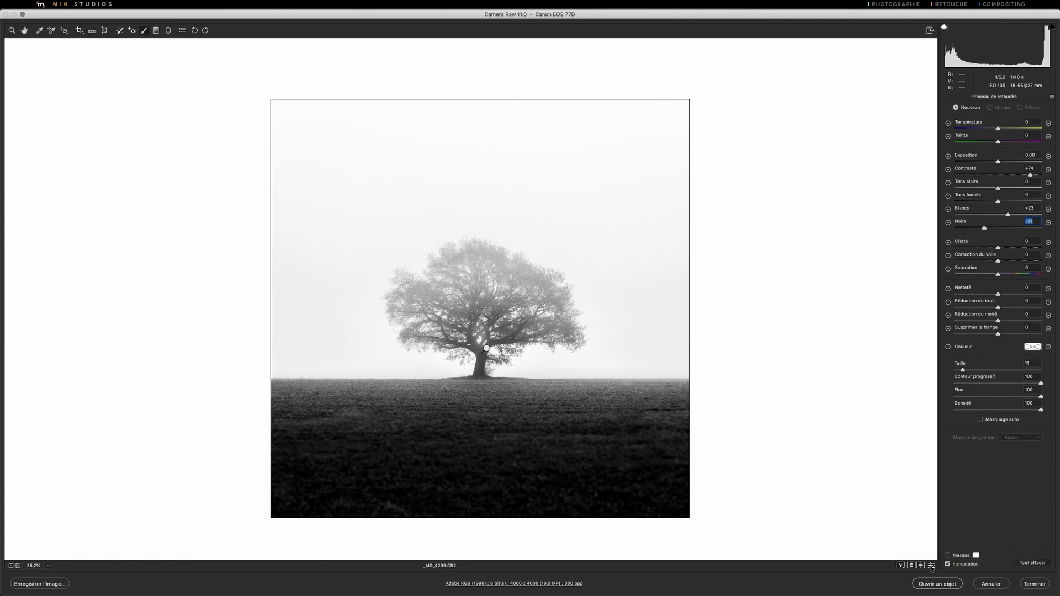
pyautogui.click(931, 566)
pyautogui.click(931, 566)
pyautogui.click(486, 348)
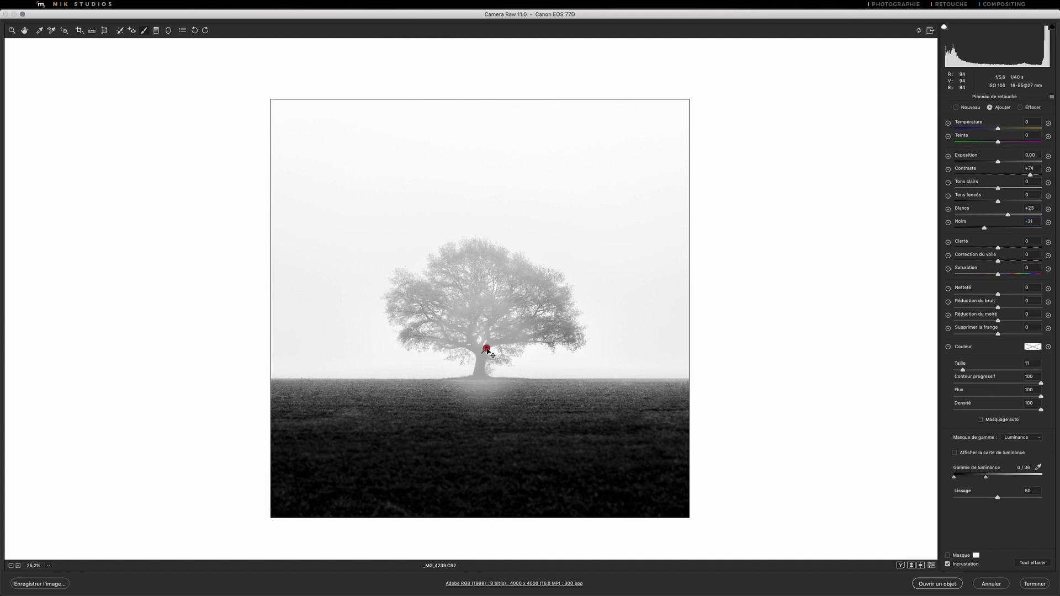
pyautogui.moveTo(986, 477)
pyautogui.mouseDown()
pyautogui.moveTo(1003, 478)
pyautogui.moveTo(977, 478)
pyautogui.mouseUp()
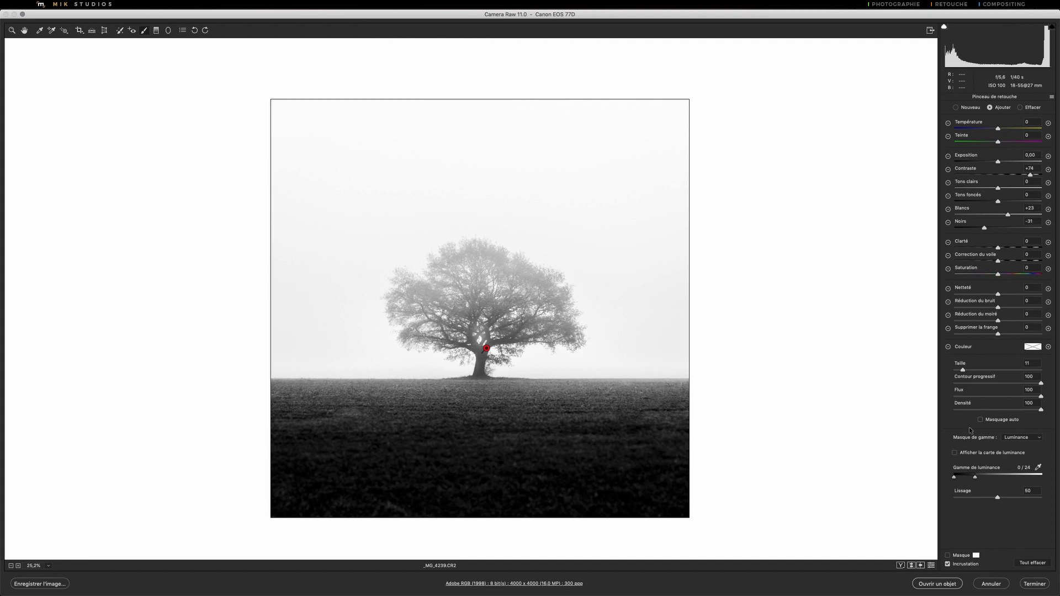
# - Set the brush to Taille 10, Flux 68 and Densité 70
pyautogui.click(962, 370)
pyautogui.moveTo(1041, 397); pyautogui.dragTo(1003, 412)
# - Set the trunk brush correction's Noirs to -80, widen its luminance range slightly, and compare the image with and without it
pyautogui.click(485, 352)
pyautogui.moveTo(983, 228); pyautogui.dragTo(964, 228)
pyautogui.moveTo(975, 477); pyautogui.dragTo(983, 478)
pyautogui.press('n')
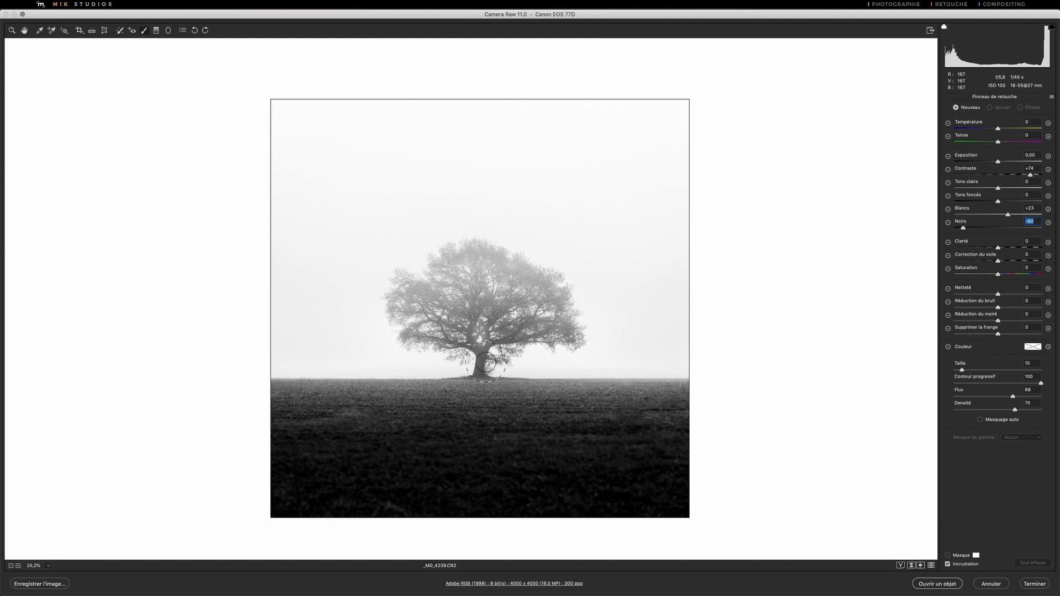
pyautogui.click(931, 564)
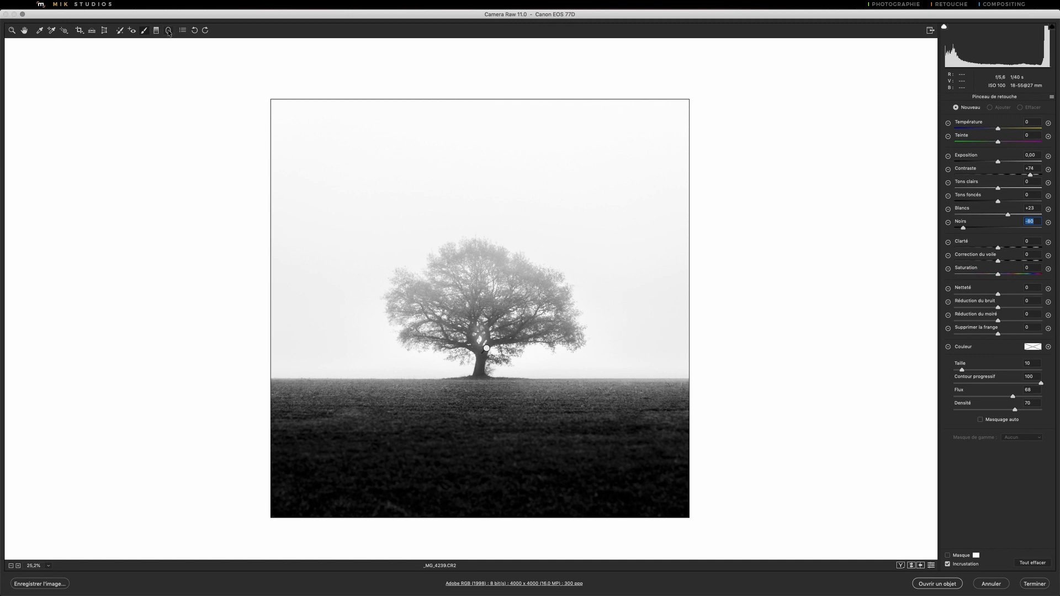
# - Draw a flat elliptical radial filter around the base of the trunk and reset its local correction settings
pyautogui.click(169, 32)
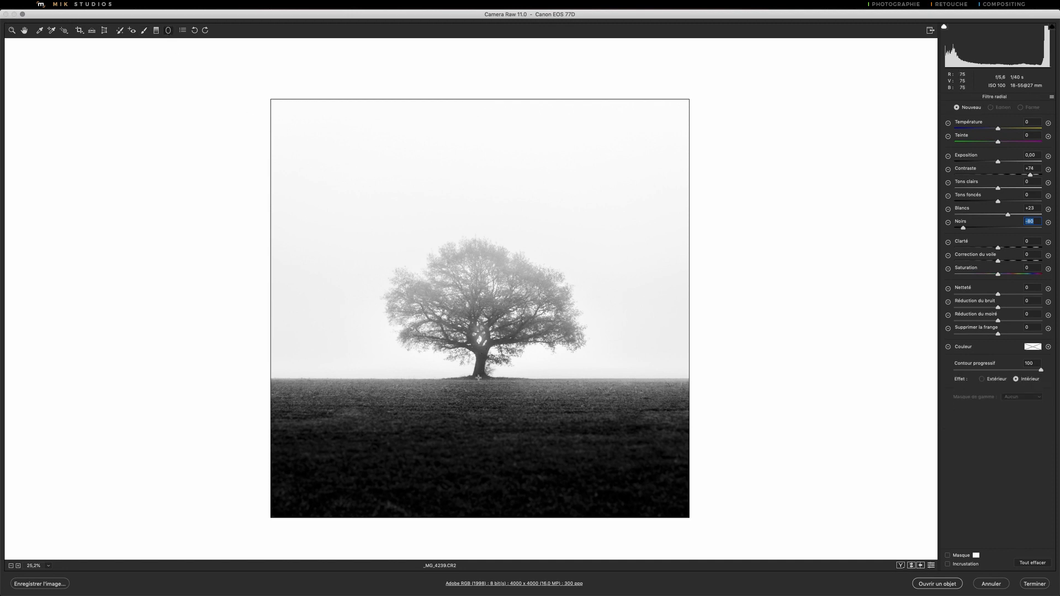
pyautogui.moveTo(476, 379); pyautogui.dragTo(514, 376)
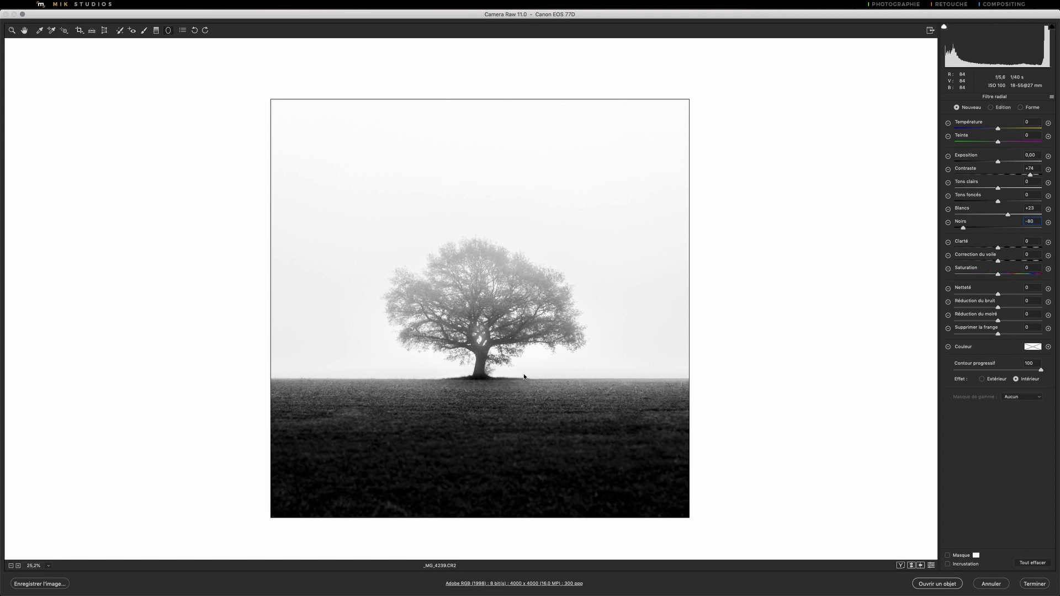
pyautogui.doubleClick(460, 385)
pyautogui.click(948, 564)
pyautogui.rightClick(478, 380)
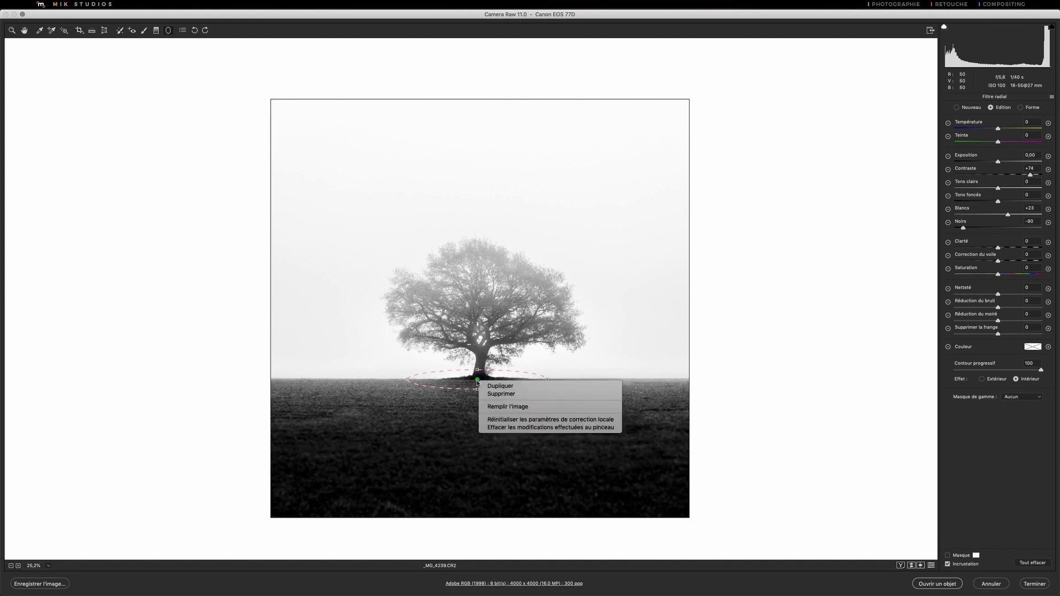
pyautogui.click(498, 420)
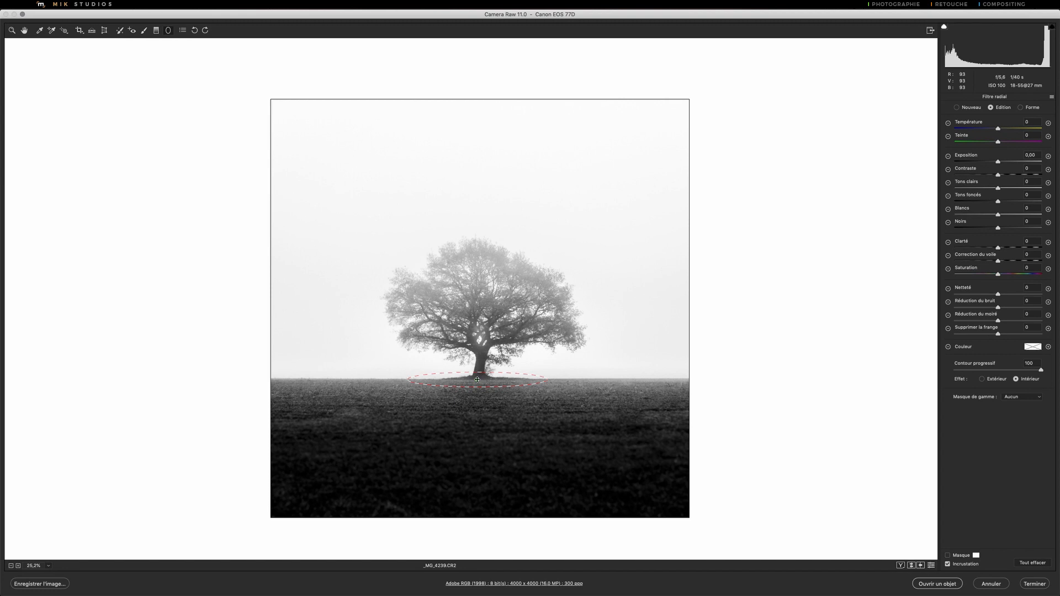
# - Set the radial filter's Exposition to +0,25 and Contraste to +28, keeping it centred on the ground just below the trunk
pyautogui.click(480, 381)
pyautogui.click(480, 382)
pyautogui.moveTo(998, 162); pyautogui.dragTo(1001, 161)
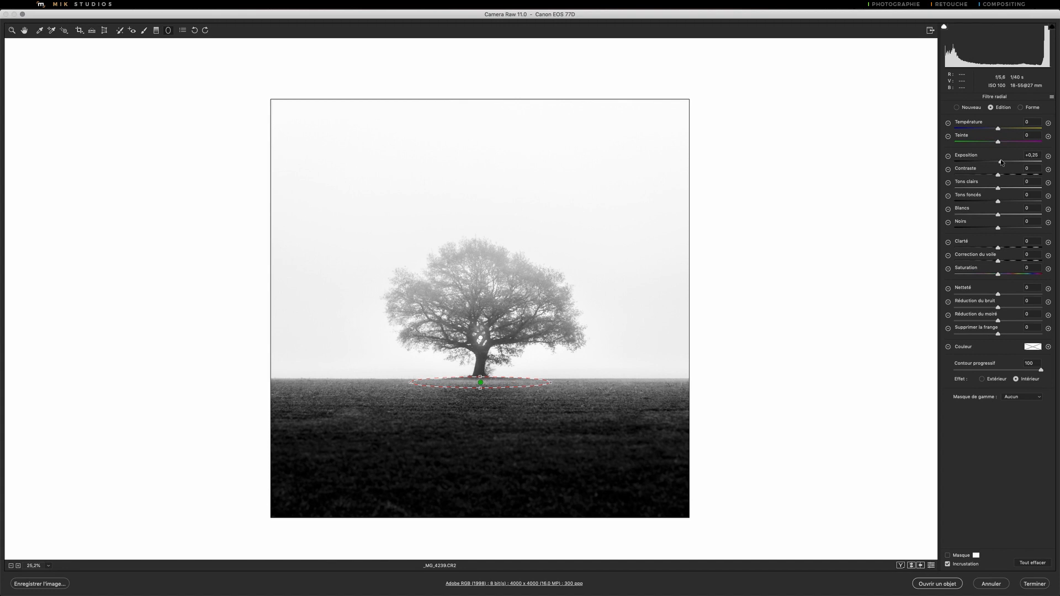
pyautogui.moveTo(1002, 162); pyautogui.dragTo(1010, 175)
pyautogui.moveTo(480, 382); pyautogui.dragTo(479, 380)
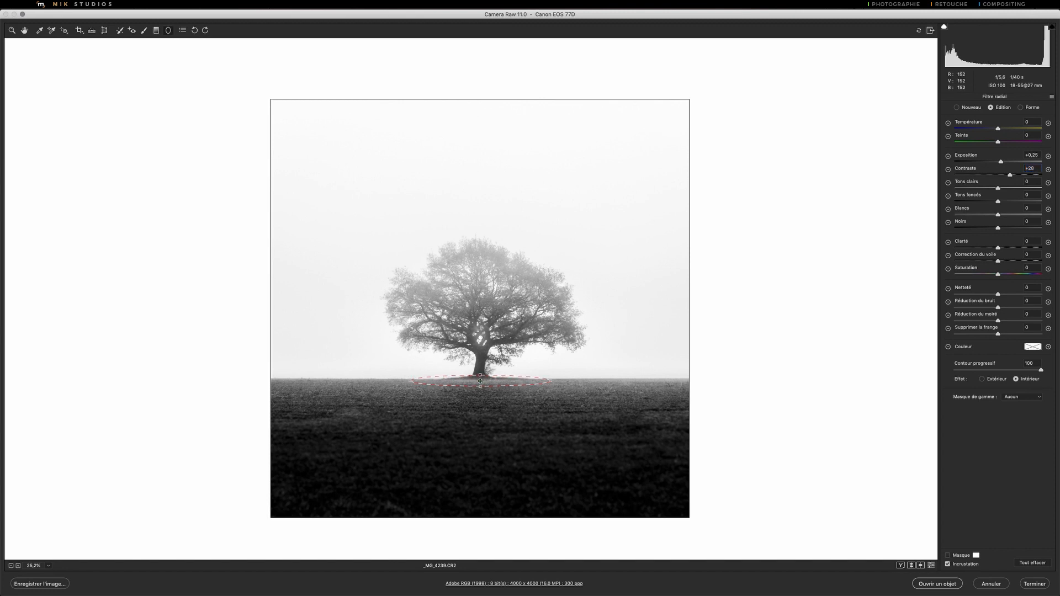
# - Compare the image with and without the radial filter correction
pyautogui.click(931, 564)
pyautogui.click(932, 565)
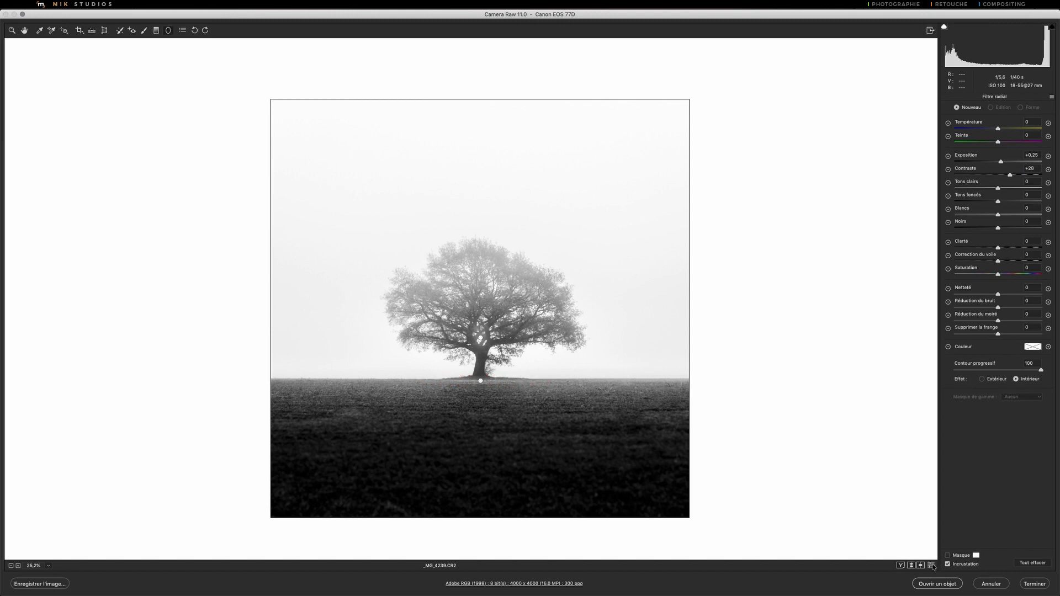
pyautogui.click(932, 565)
pyautogui.click(932, 565)
# - Compare the developed image with its default basic settings, inspecting both the whole frame and the tree close up
pyautogui.click(24, 31)
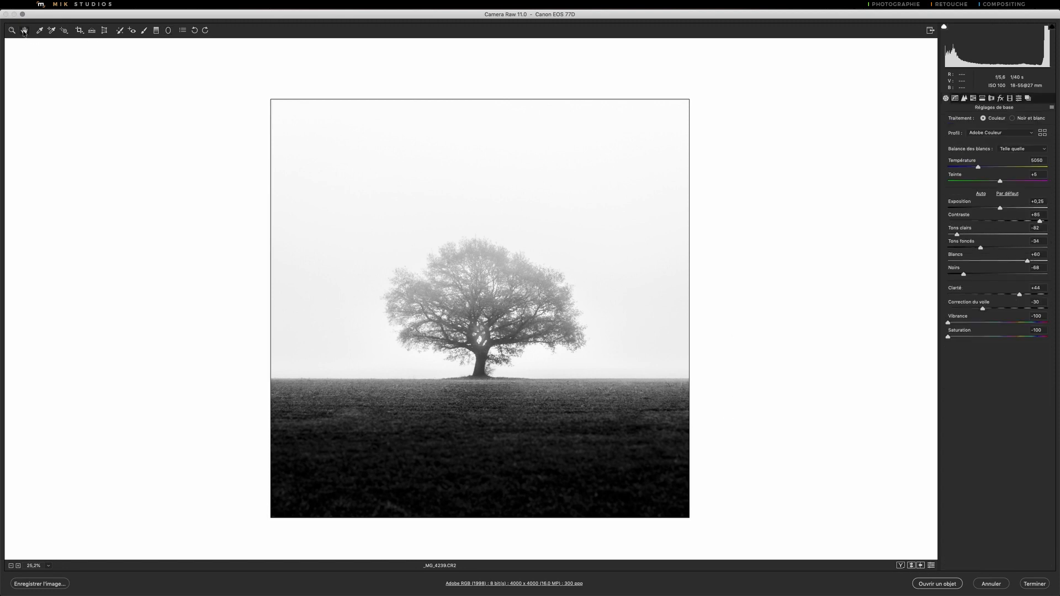
pyautogui.click(13, 31)
pyautogui.moveTo(477, 254); pyautogui.dragTo(437, 257)
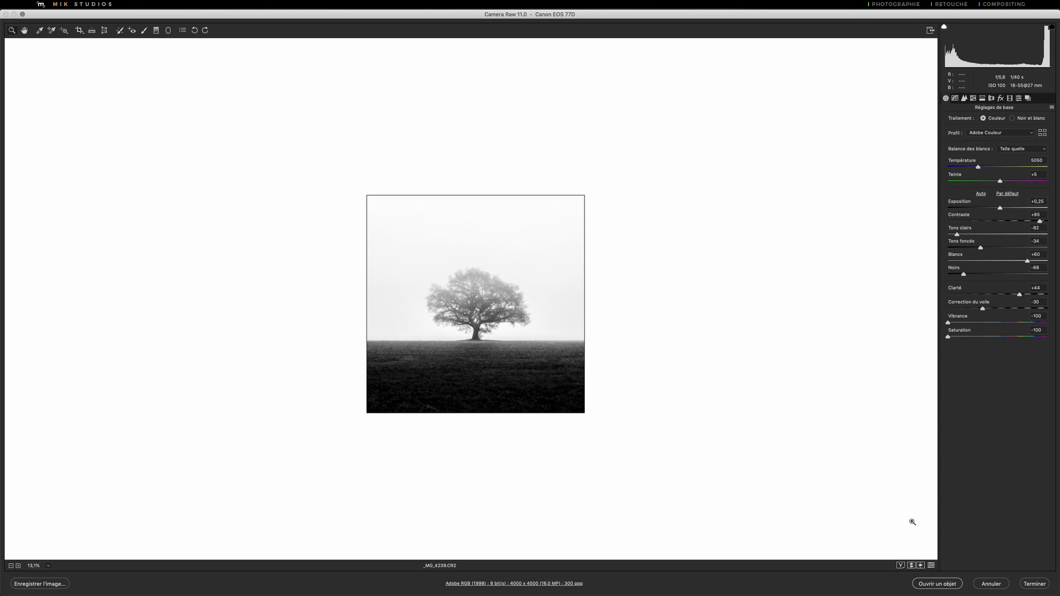
pyautogui.click(931, 566)
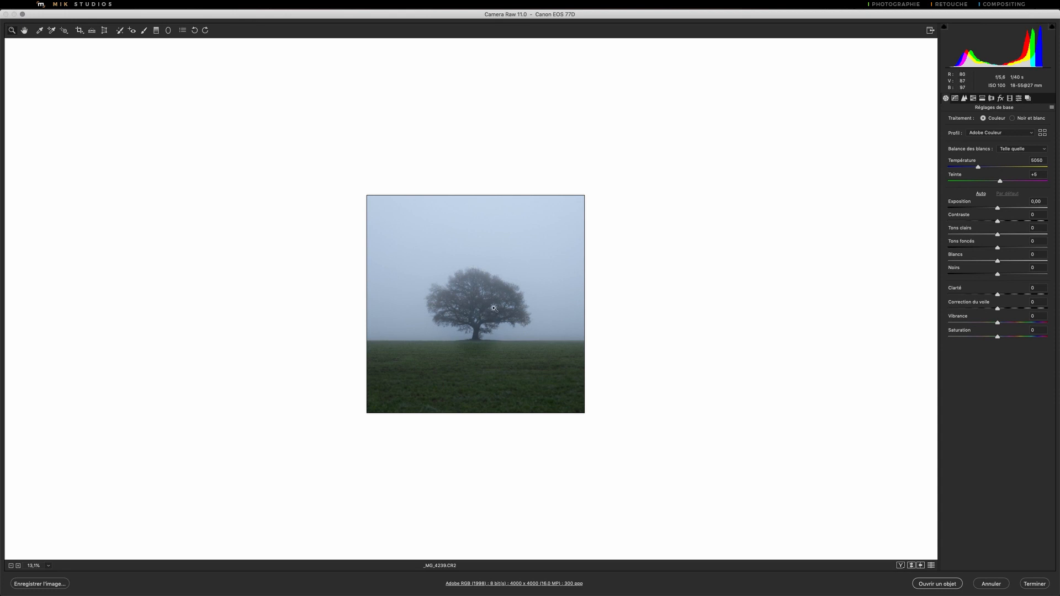
pyautogui.moveTo(477, 316); pyautogui.dragTo(567, 302)
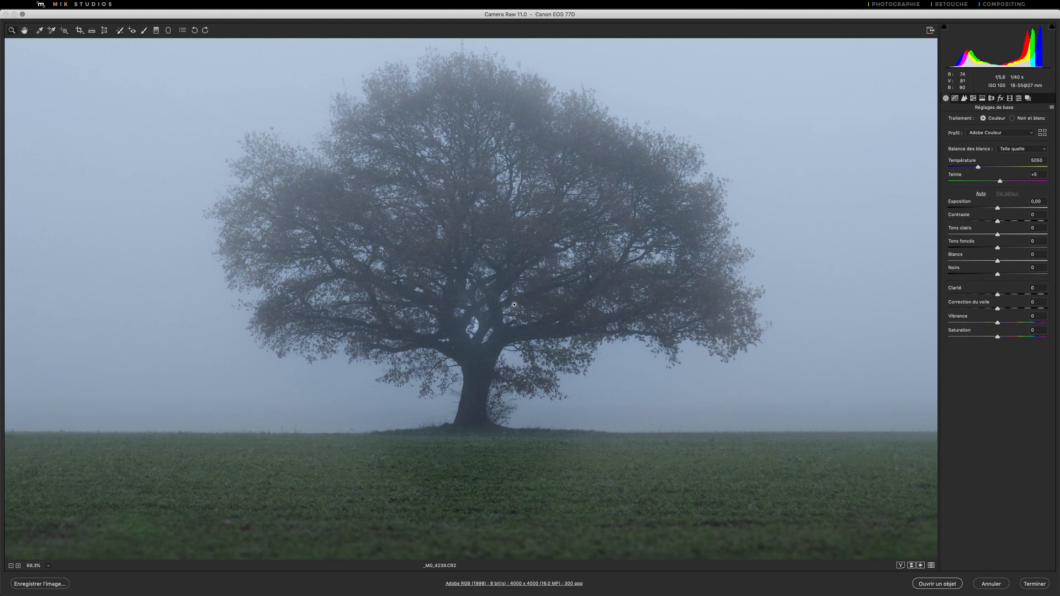
pyautogui.moveTo(508, 305); pyautogui.dragTo(443, 304)
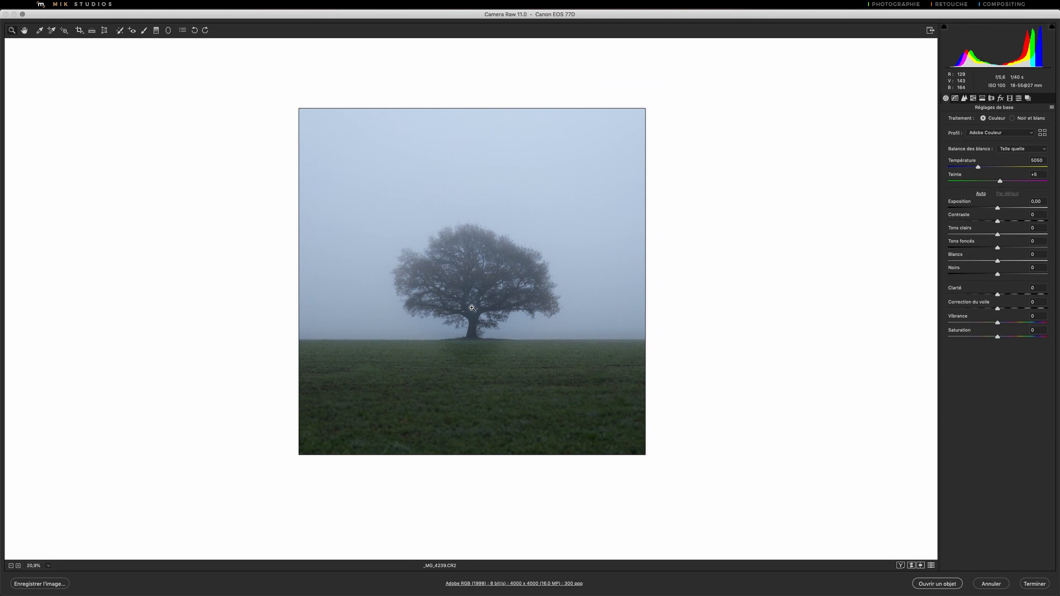
pyautogui.click(931, 566)
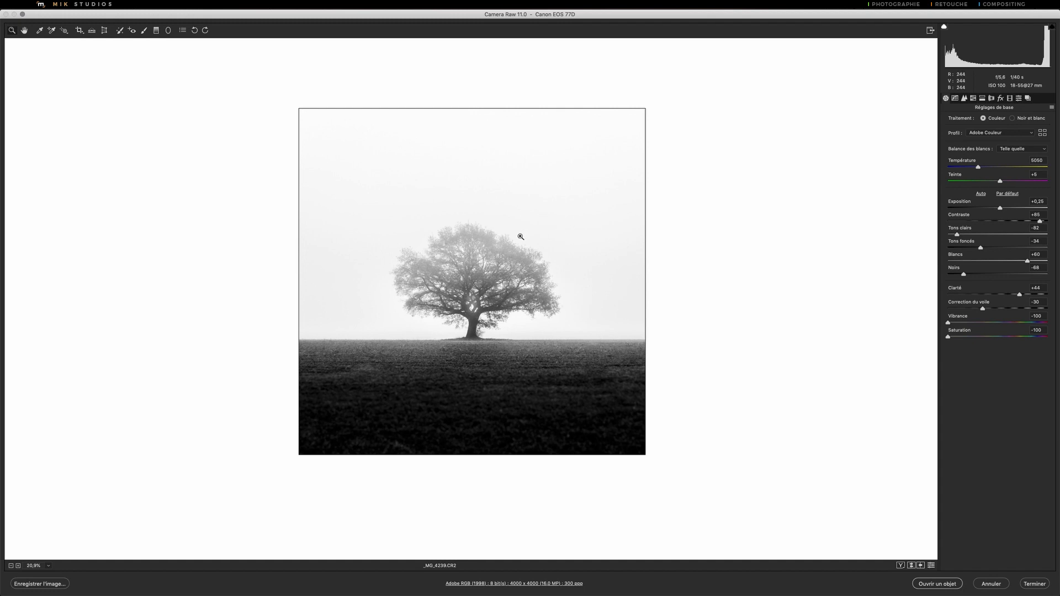
# - Preview the image against the Noir workspace background, and restore the Blanc background
pyautogui.rightClick(710, 197)
pyautogui.click(727, 243)
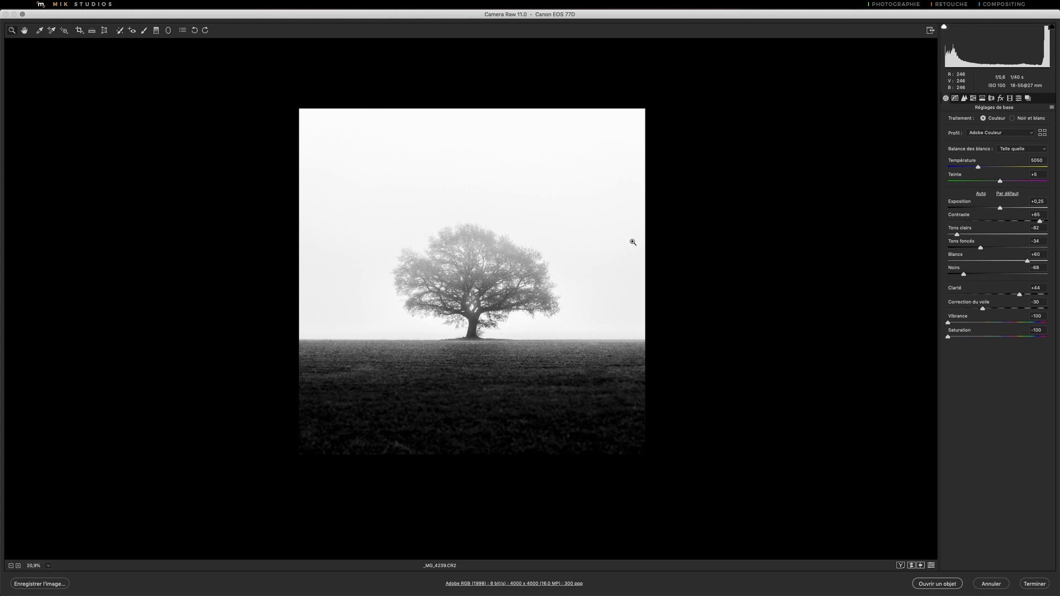
pyautogui.rightClick(690, 226)
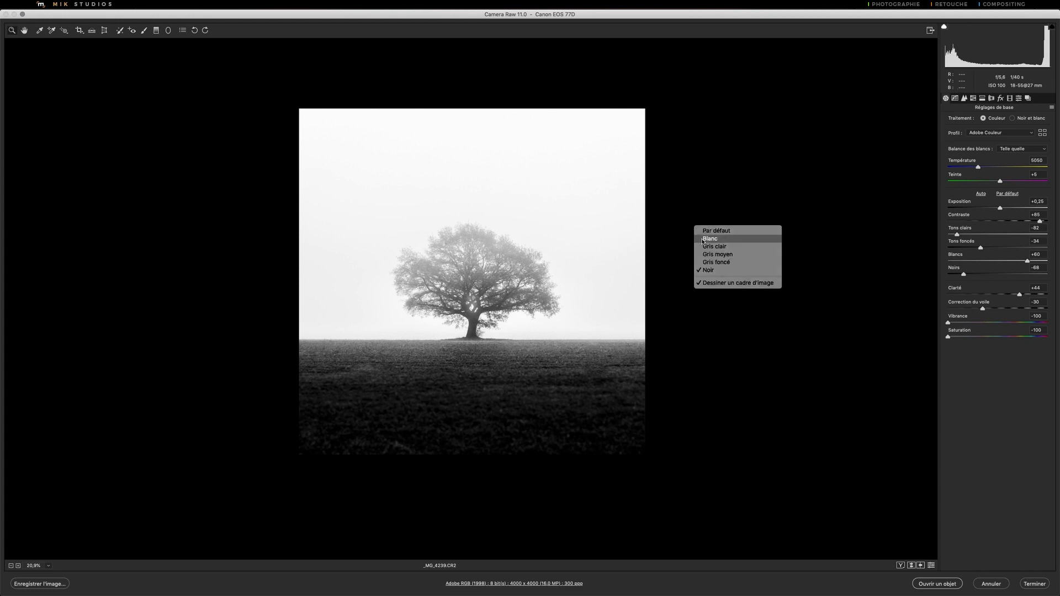
pyautogui.click(709, 238)
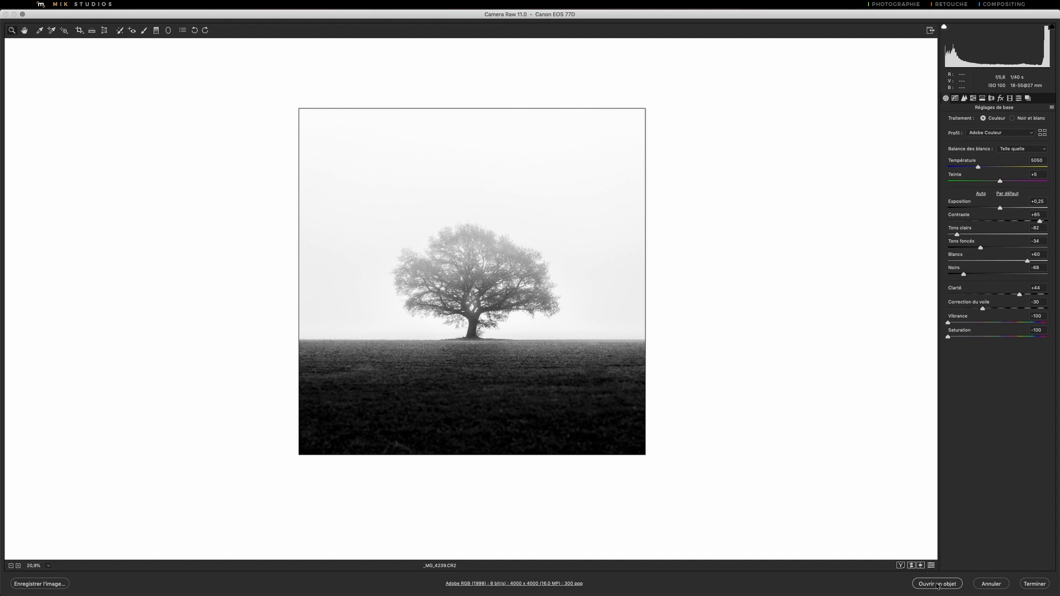
# - Open the developed raw as a smart object in Photoshop, reopen its raw settings from the layer and accept them
pyautogui.press('shift')
pyautogui.press('shift')
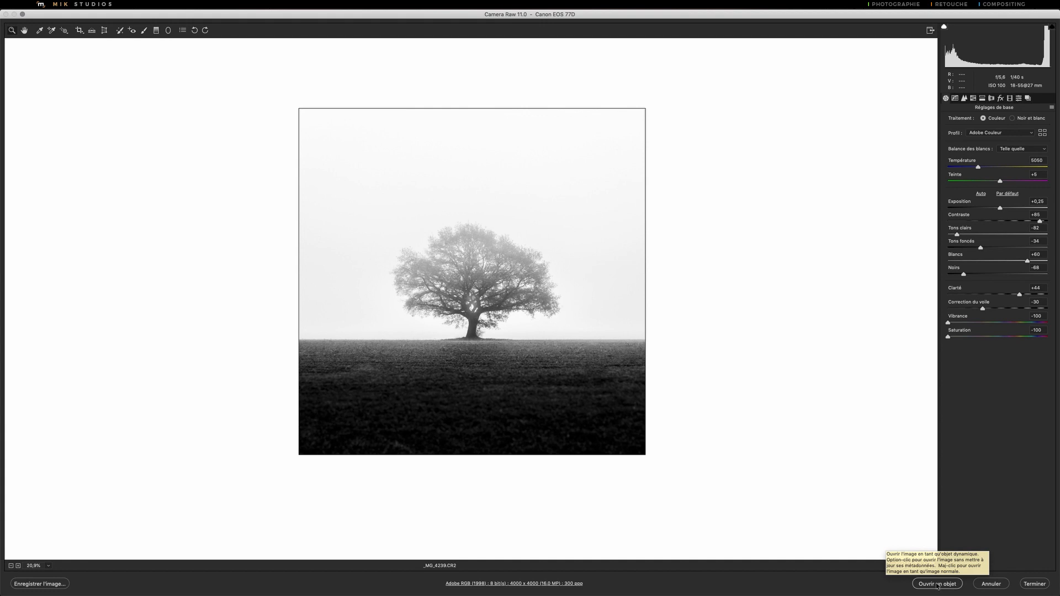
pyautogui.click(937, 584)
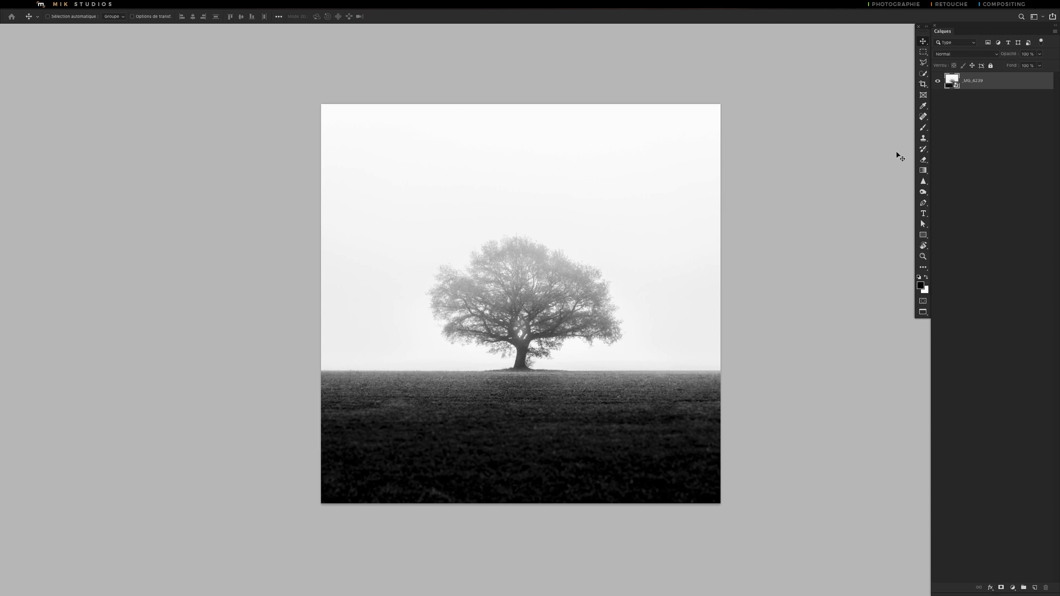
pyautogui.doubleClick(955, 83)
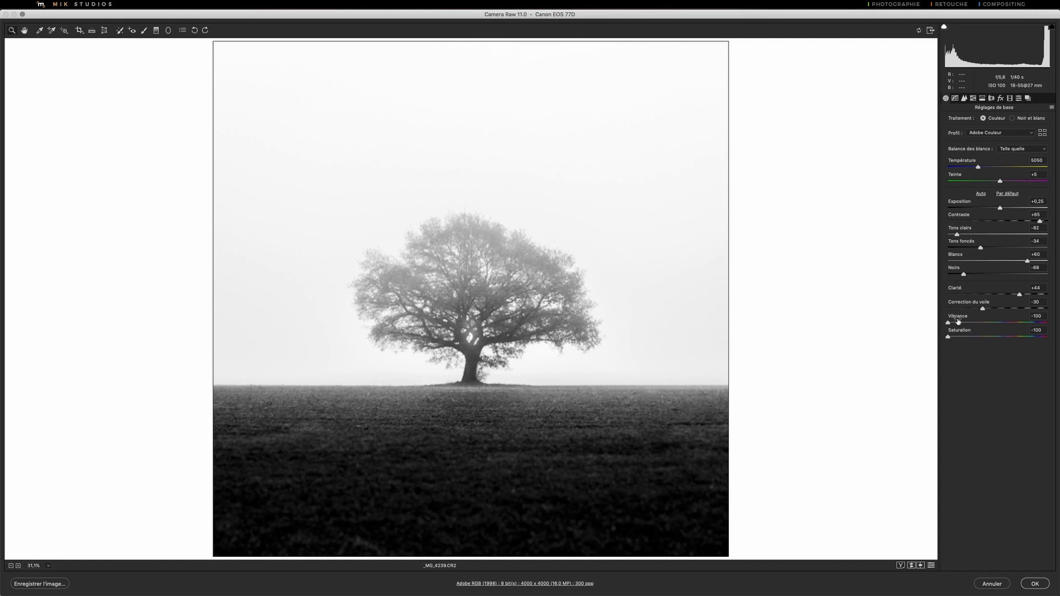
pyautogui.click(1036, 583)
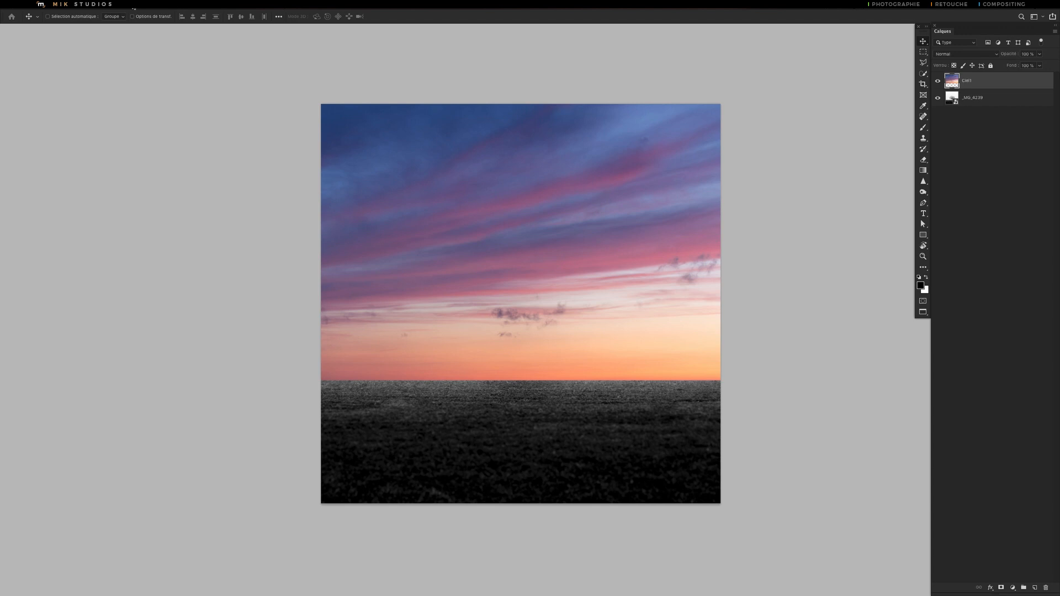
# - Convert the sunset sky layer with Noir et blanc, using Rouges 98, Jaunes 106, Verts 47 and Cyans 22
pyautogui.click(134, 8)
pyautogui.moveTo(143, 27)
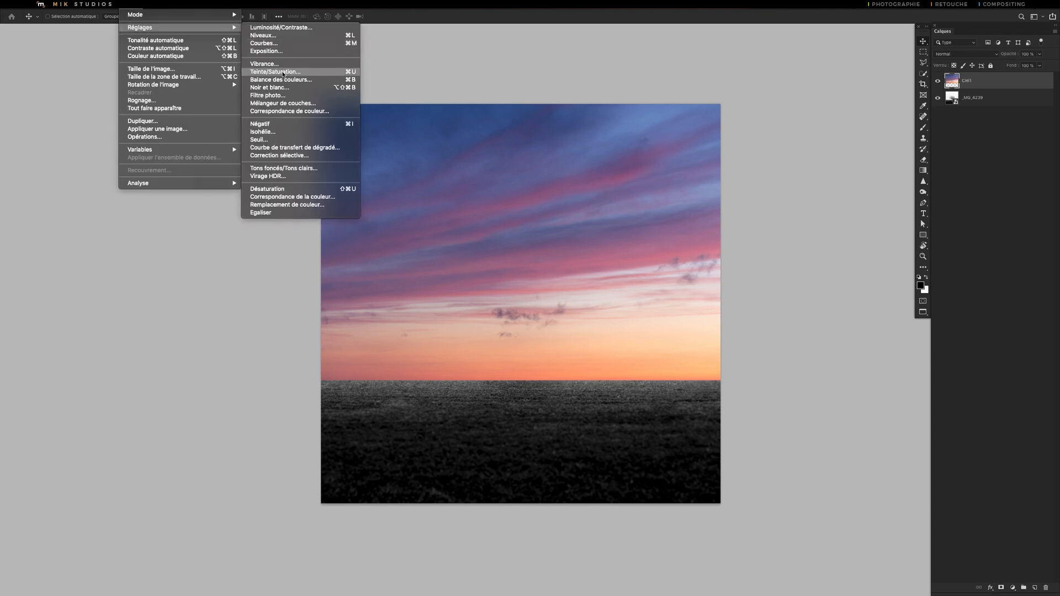
pyautogui.click(282, 87)
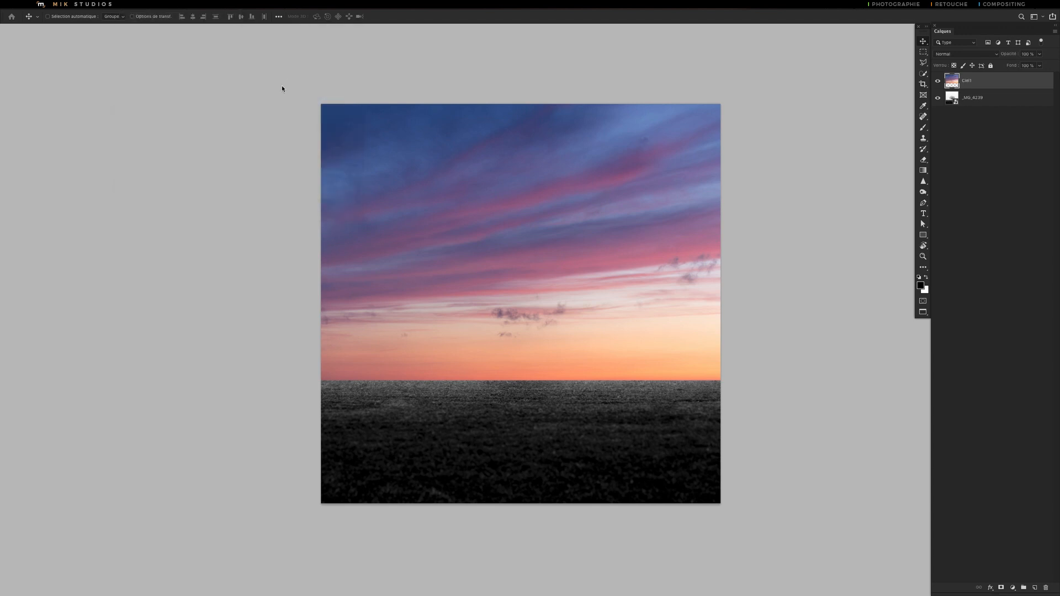
pyautogui.moveTo(607, 113); pyautogui.dragTo(771, 108)
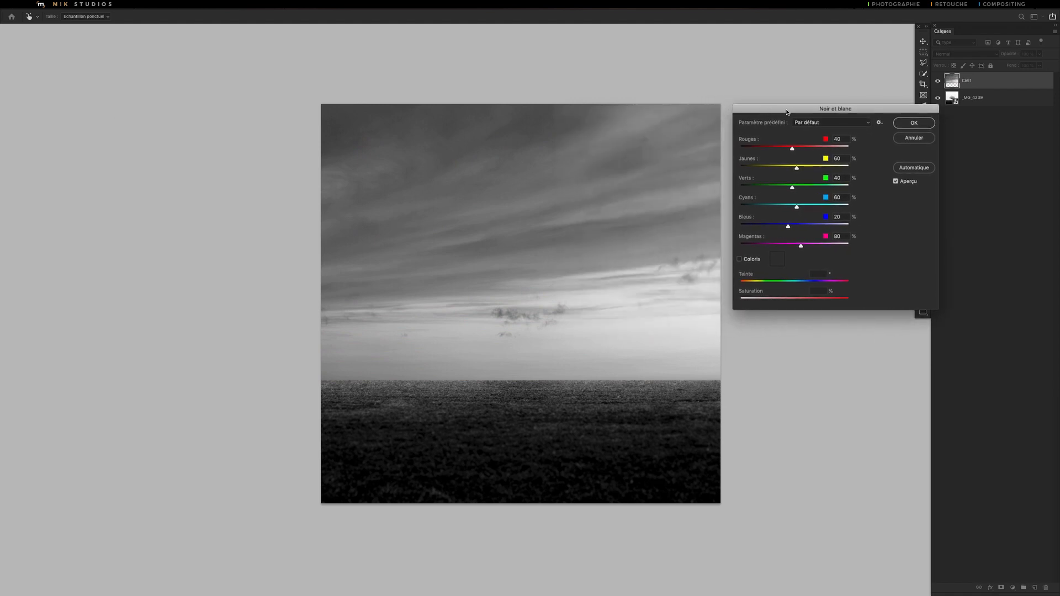
pyautogui.moveTo(795, 150)
pyautogui.mouseDown()
pyautogui.moveTo(819, 150)
pyautogui.moveTo(782, 149)
pyautogui.moveTo(801, 150)
pyautogui.mouseUp()
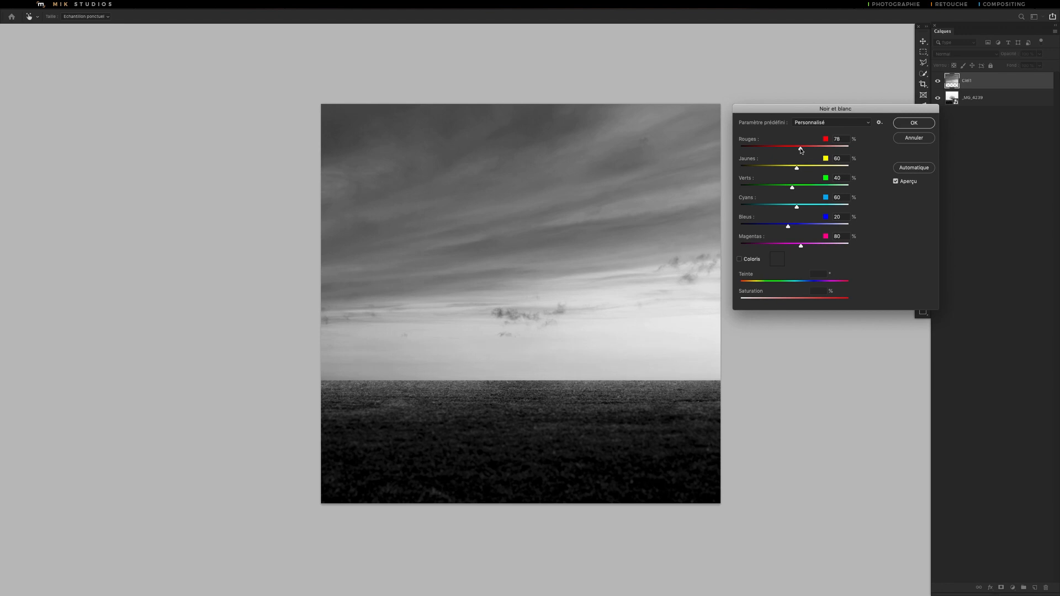
pyautogui.moveTo(795, 150); pyautogui.dragTo(806, 152)
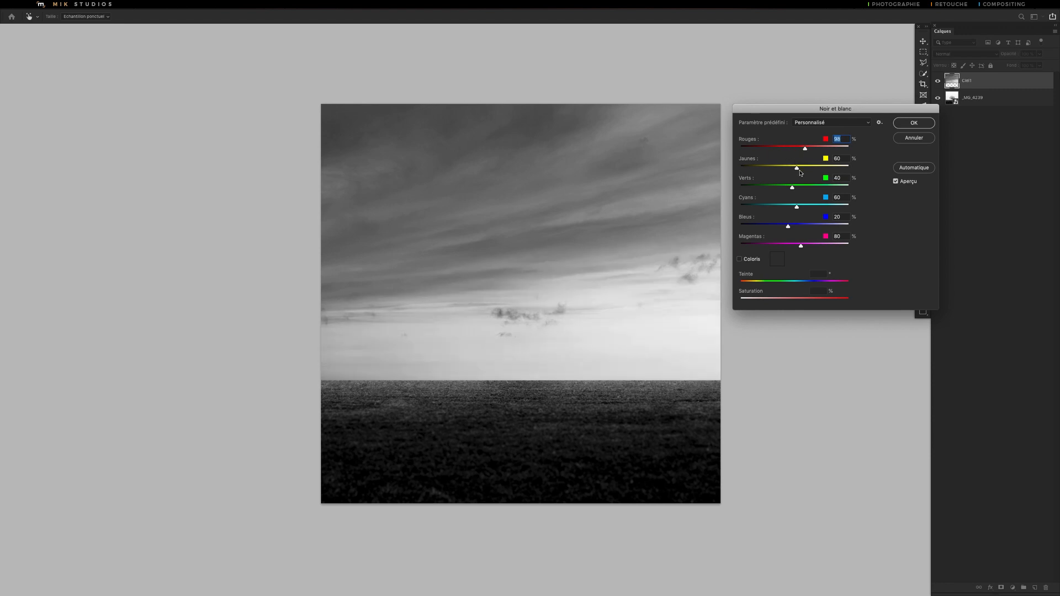
pyautogui.moveTo(798, 170); pyautogui.dragTo(748, 214)
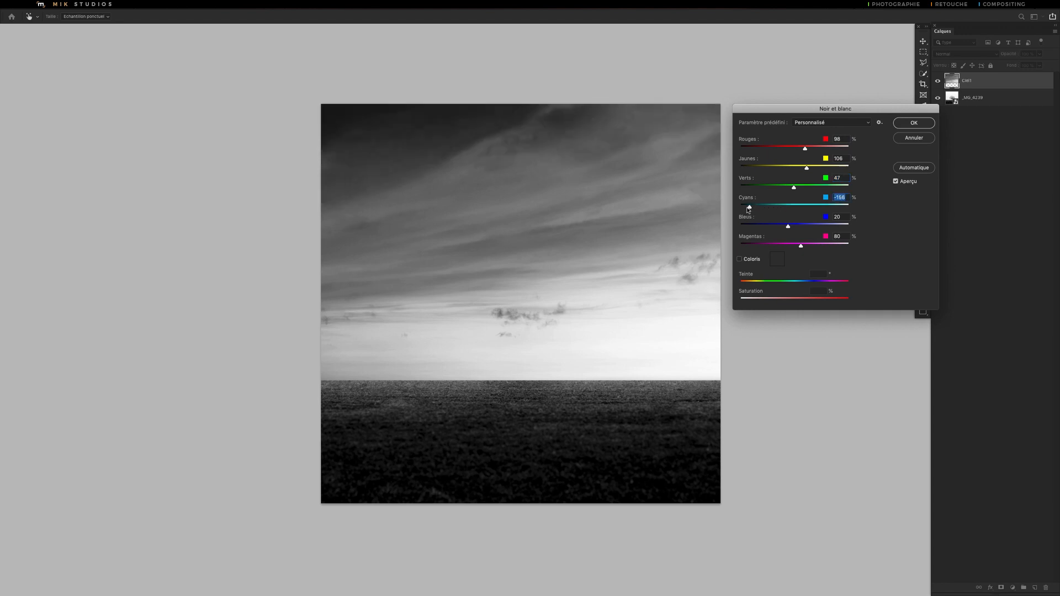
pyautogui.moveTo(756, 211); pyautogui.dragTo(790, 211)
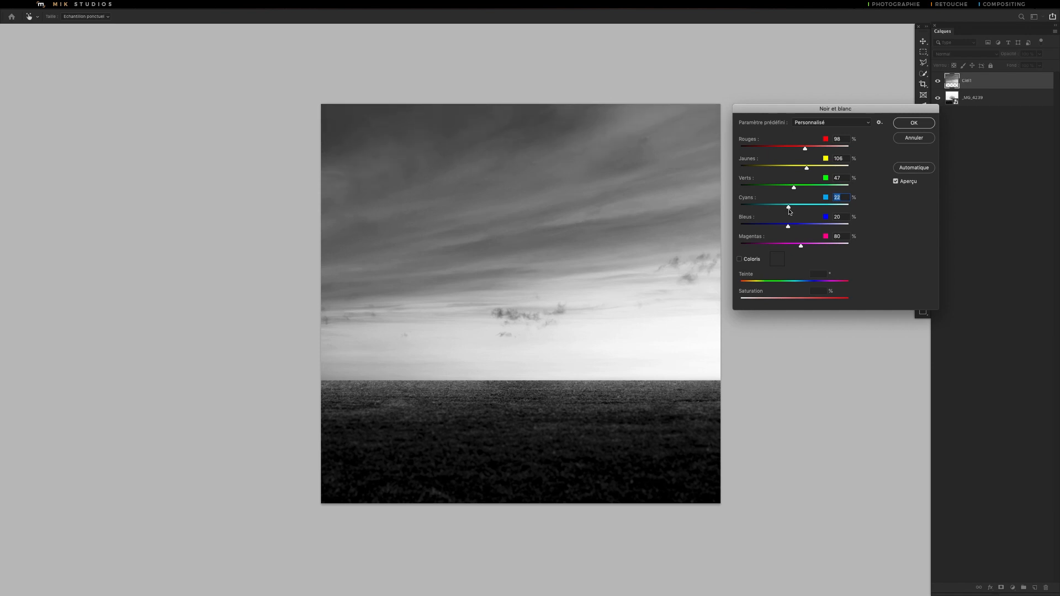
pyautogui.click(907, 124)
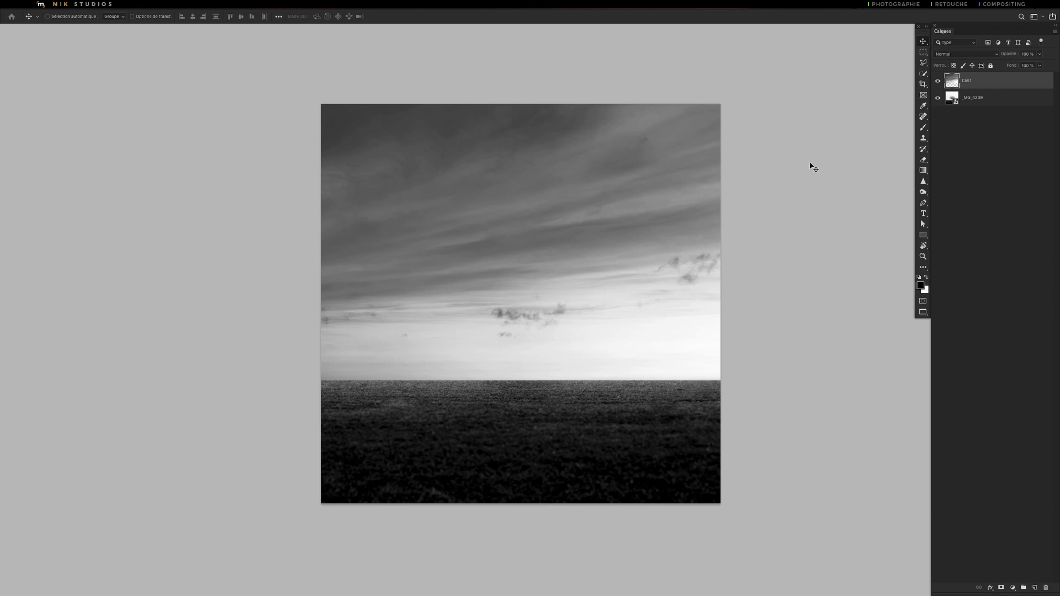
# - Set the sky layer's blend mode to Produit and add a layer mask to it
pyautogui.click(955, 55)
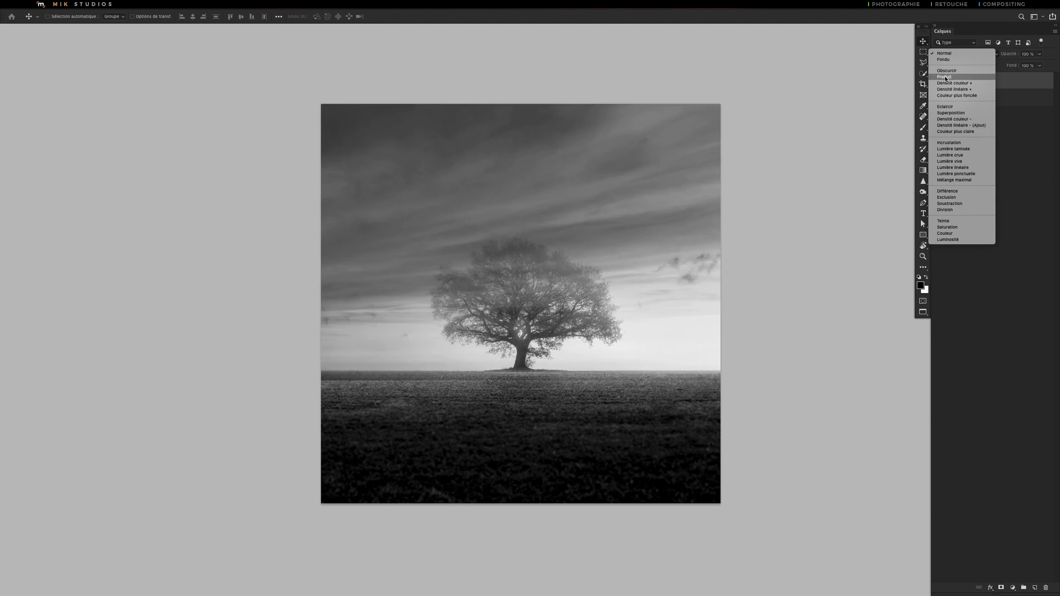
pyautogui.click(947, 78)
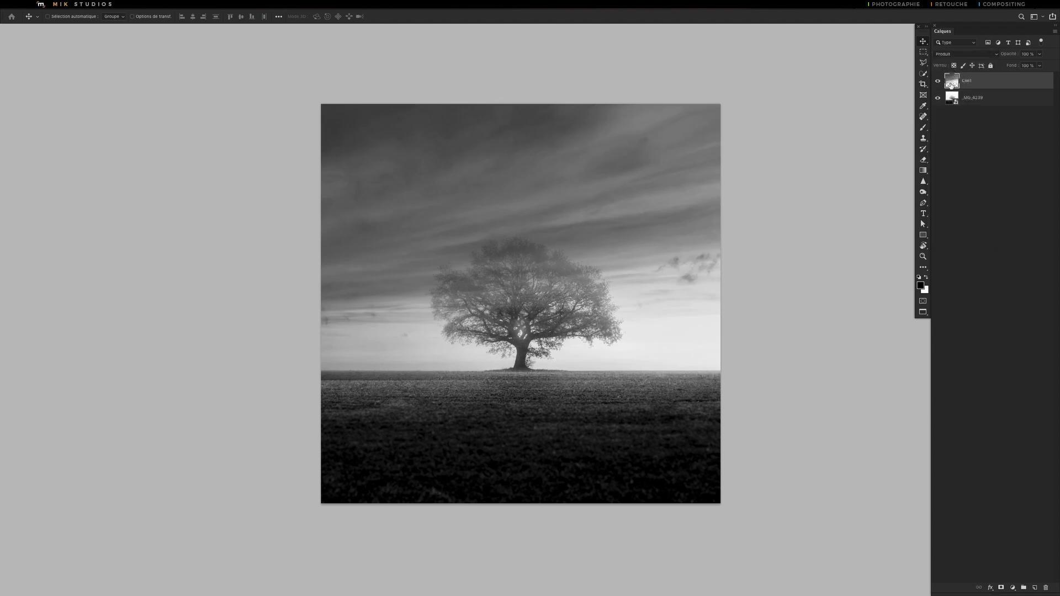
pyautogui.click(1001, 588)
# - Draw white-to-black gradients on the sky layer's mask, from the tree's crown down to the horizon, to fade out the lower sky
pyautogui.press('g')
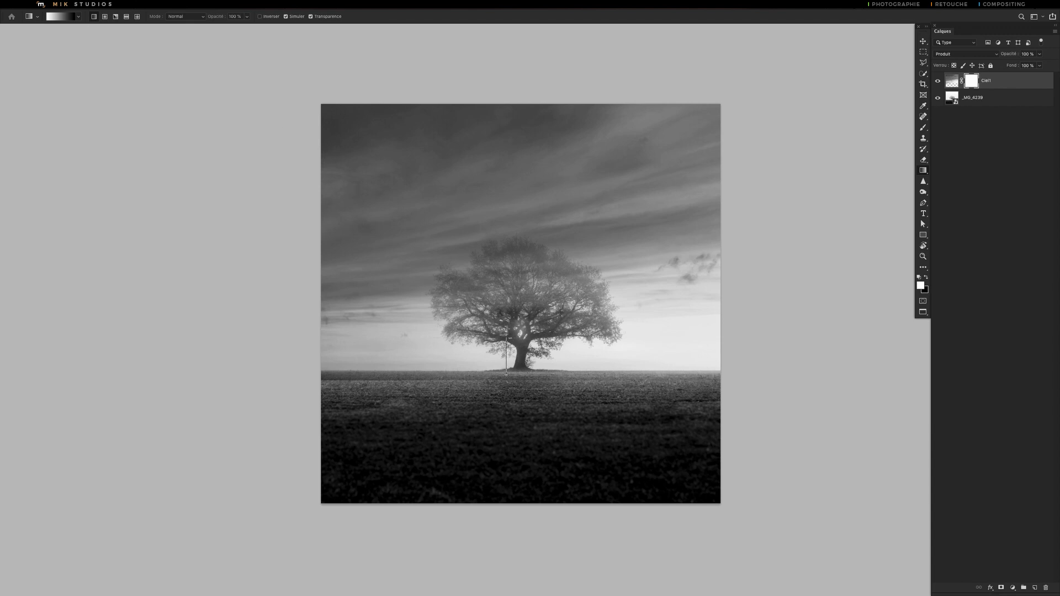
pyautogui.moveTo(510, 274); pyautogui.dragTo(510, 276)
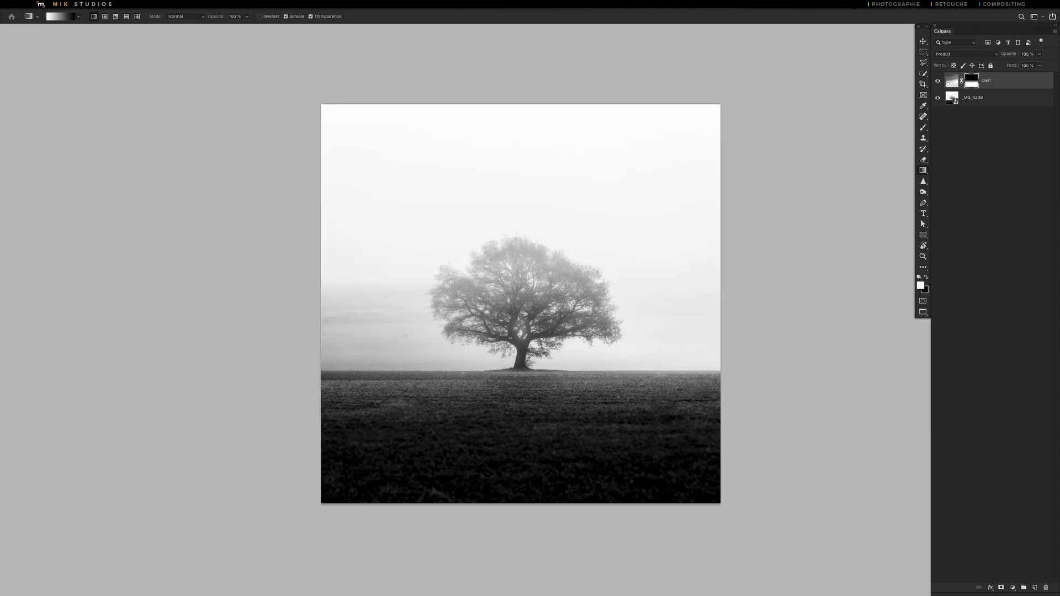
pyautogui.hotkey('ctrl', 'z')
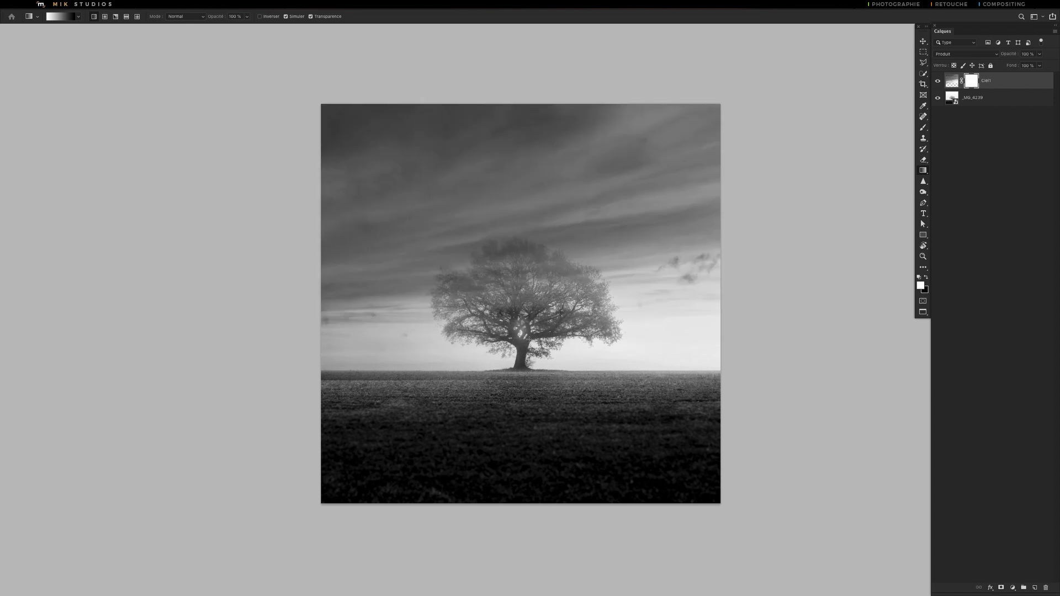
pyautogui.moveTo(520, 307); pyautogui.dragTo(520, 371)
pyautogui.moveTo(514, 245); pyautogui.dragTo(519, 371)
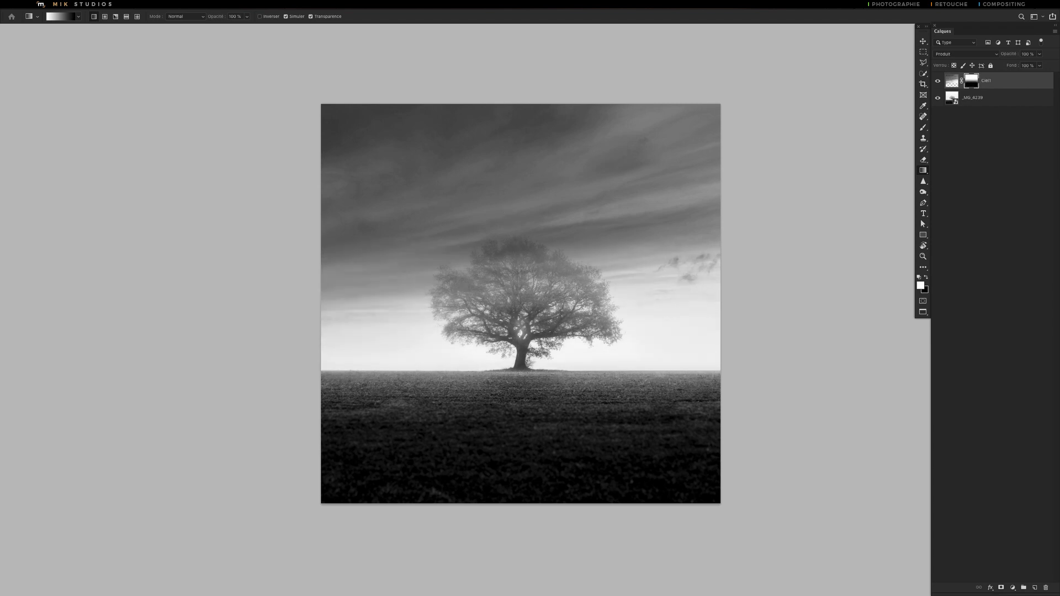
pyautogui.moveTo(512, 242); pyautogui.dragTo(516, 314)
pyautogui.moveTo(519, 358); pyautogui.dragTo(519, 358)
pyautogui.moveTo(515, 303); pyautogui.dragTo(519, 364)
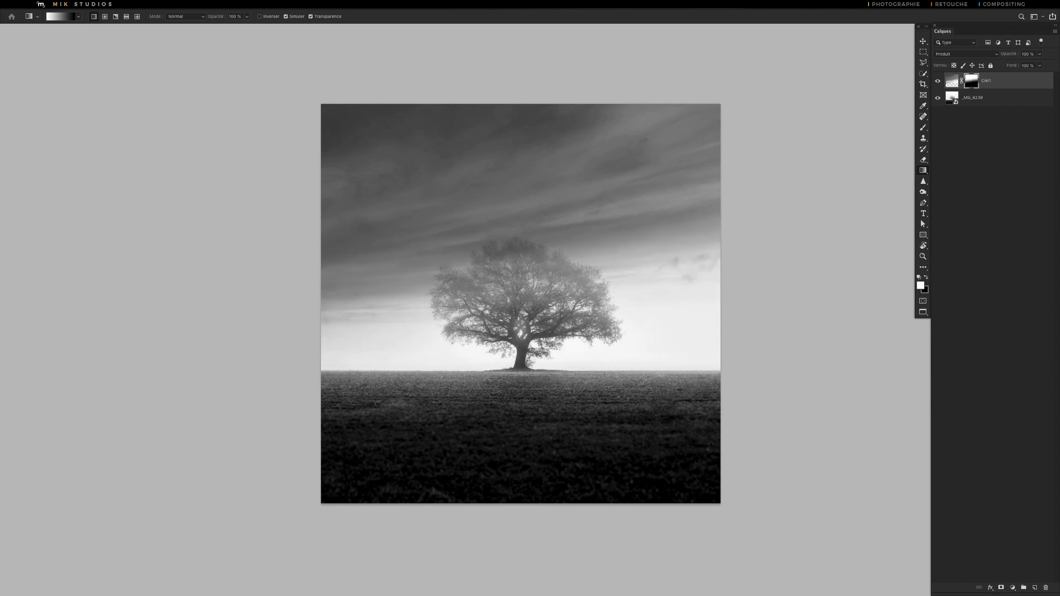
# - Draw one more white-to-black gradient on the sky layer's mask, from the top of the tree's crown down to the trunk's base
pyautogui.moveTo(512, 252); pyautogui.dragTo(515, 360)
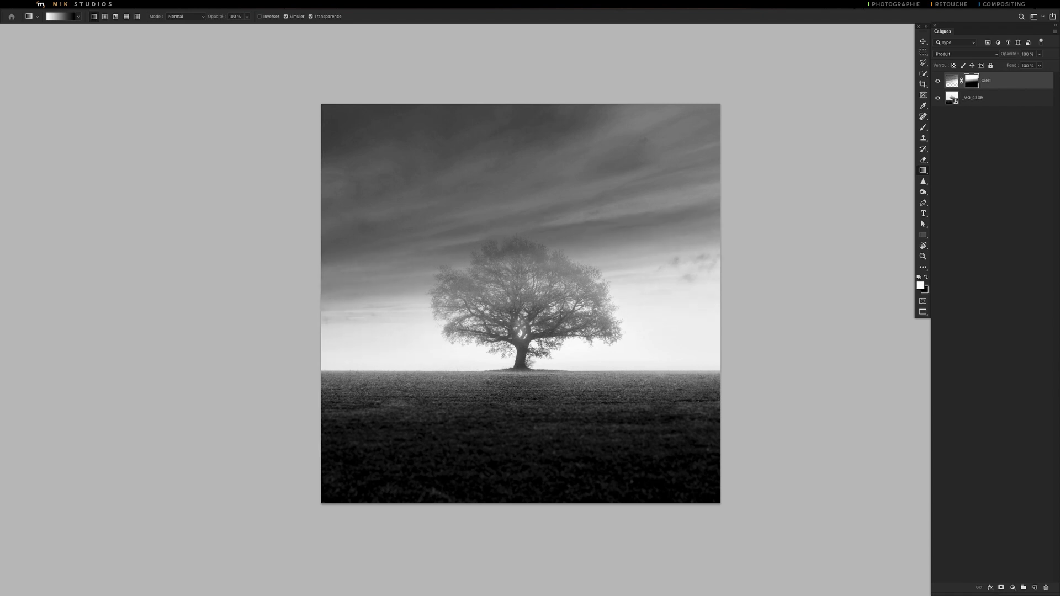
pyautogui.press('v')
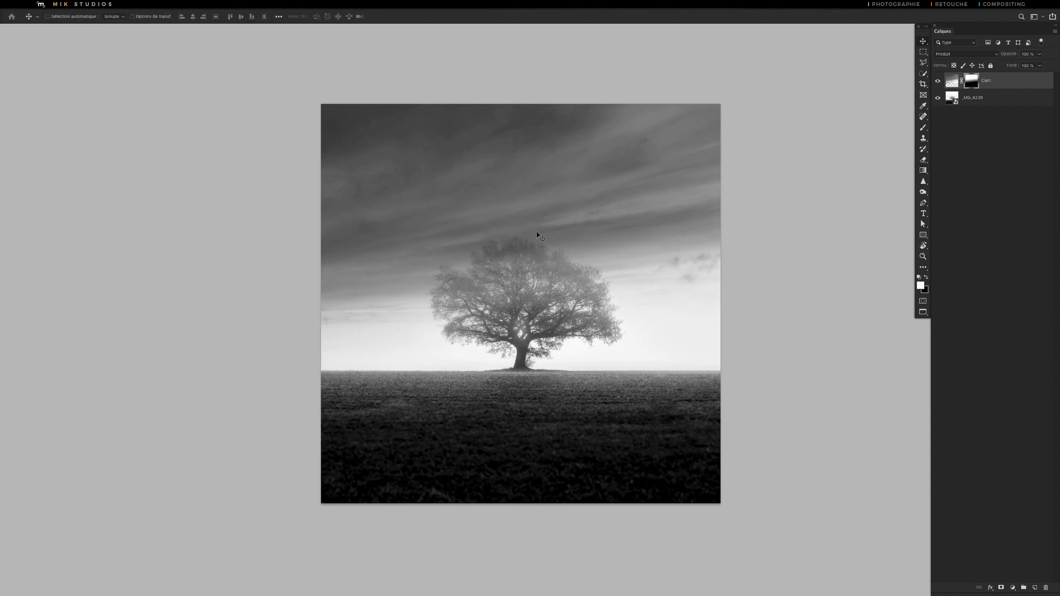
pyautogui.press('z')
pyautogui.moveTo(525, 212)
pyautogui.mouseDown()
pyautogui.moveTo(494, 209)
pyautogui.moveTo(520, 210)
pyautogui.mouseUp()
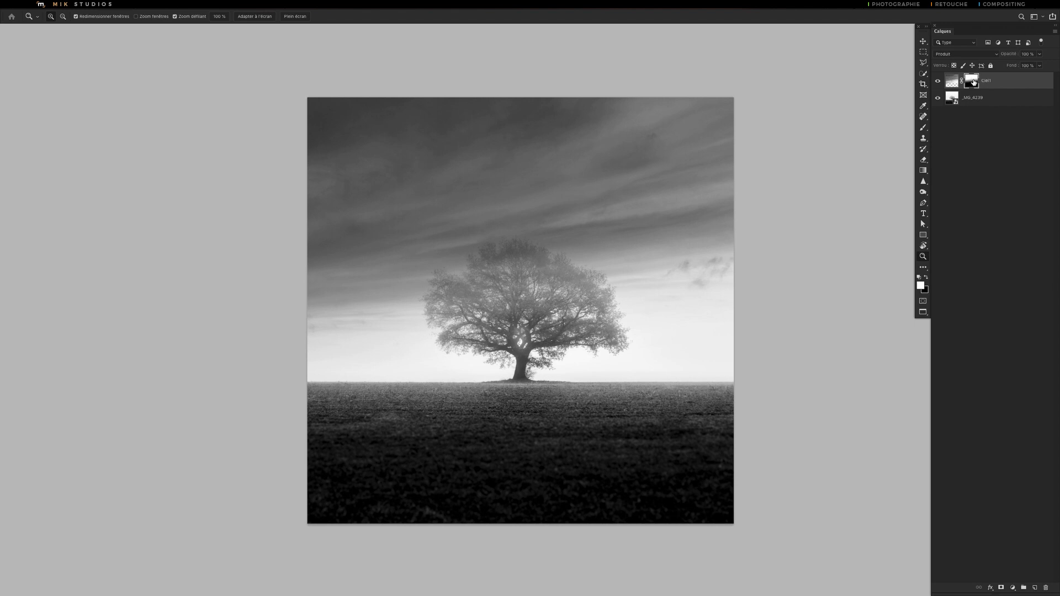
# - Paint the sky layer's mask in black at 50 % opacity around the tree and across the low sky on both sides to brighten them
pyautogui.press('b')
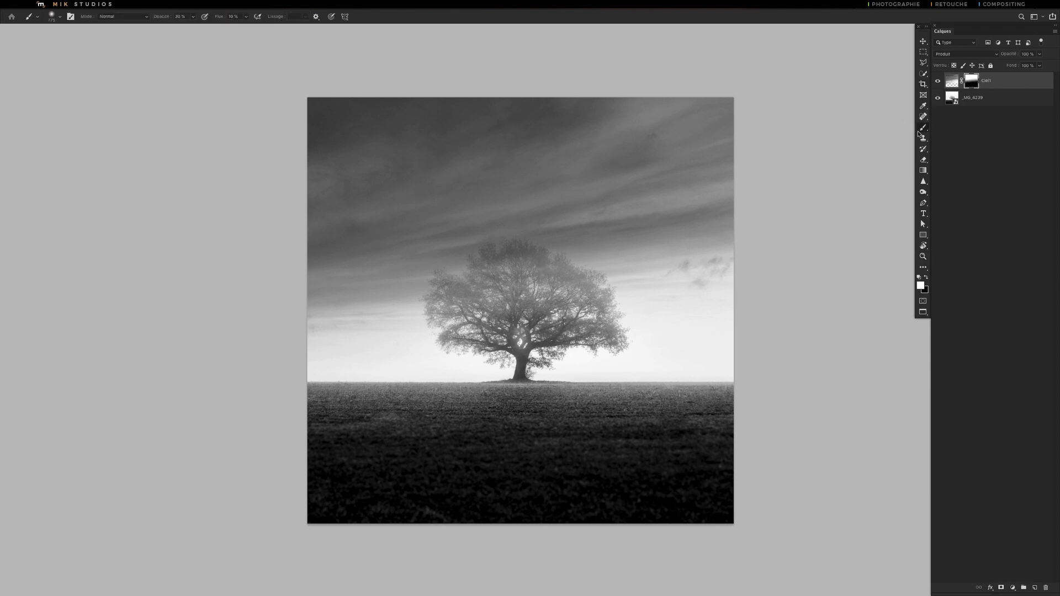
pyautogui.moveTo(613, 218); pyautogui.dragTo(637, 221)
pyautogui.click(193, 16)
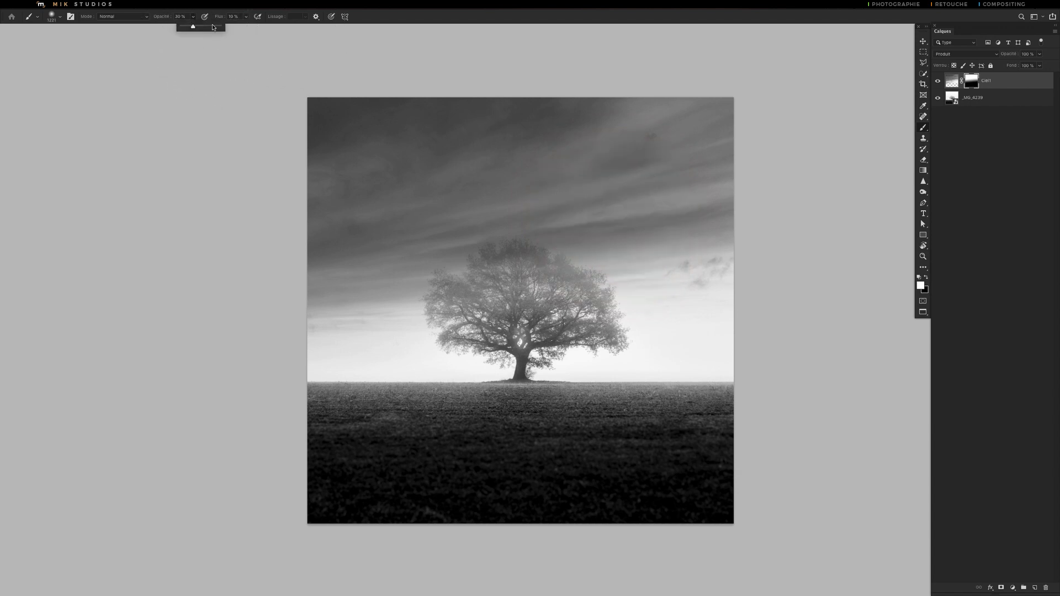
pyautogui.click(183, 16)
pyautogui.write('50')
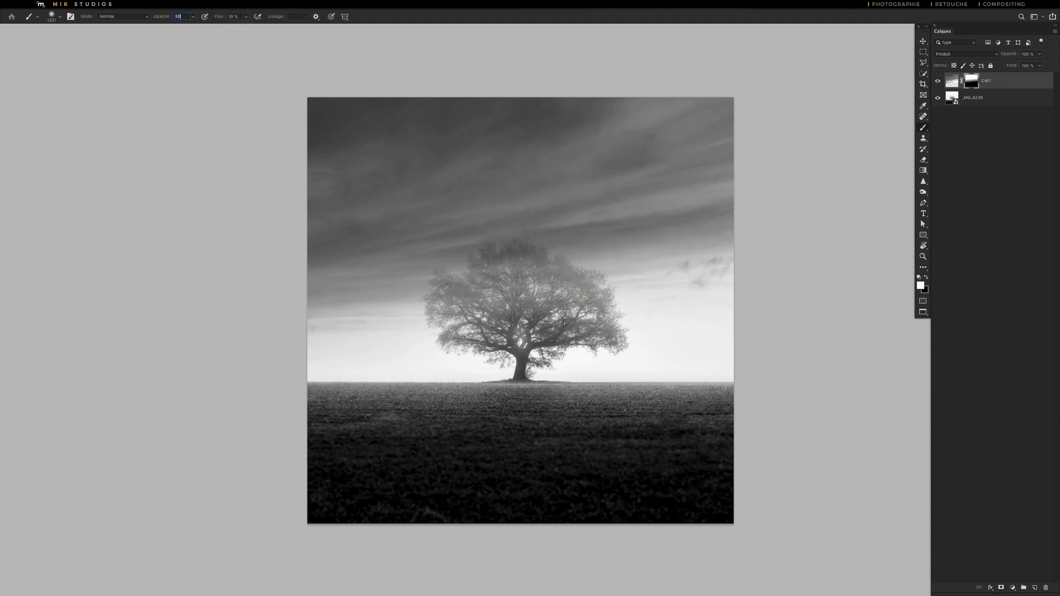
pyautogui.press('Return')
pyautogui.click(918, 277)
pyautogui.moveTo(556, 287)
pyautogui.mouseDown()
pyautogui.moveTo(460, 312)
pyautogui.moveTo(568, 310)
pyautogui.moveTo(453, 330)
pyautogui.moveTo(520, 314)
pyautogui.moveTo(582, 323)
pyautogui.moveTo(559, 306)
pyautogui.moveTo(464, 317)
pyautogui.moveTo(594, 318)
pyautogui.moveTo(533, 312)
pyautogui.moveTo(400, 341)
pyautogui.moveTo(471, 318)
pyautogui.moveTo(365, 353)
pyautogui.moveTo(435, 326)
pyautogui.moveTo(543, 309)
pyautogui.moveTo(503, 305)
pyautogui.moveTo(597, 310)
pyautogui.moveTo(520, 306)
pyautogui.moveTo(473, 318)
pyautogui.moveTo(567, 300)
pyautogui.moveTo(516, 293)
pyautogui.moveTo(577, 308)
pyautogui.moveTo(522, 289)
pyautogui.moveTo(564, 300)
pyautogui.moveTo(568, 288)
pyautogui.moveTo(557, 301)
pyautogui.moveTo(597, 300)
pyautogui.moveTo(619, 321)
pyautogui.mouseUp()
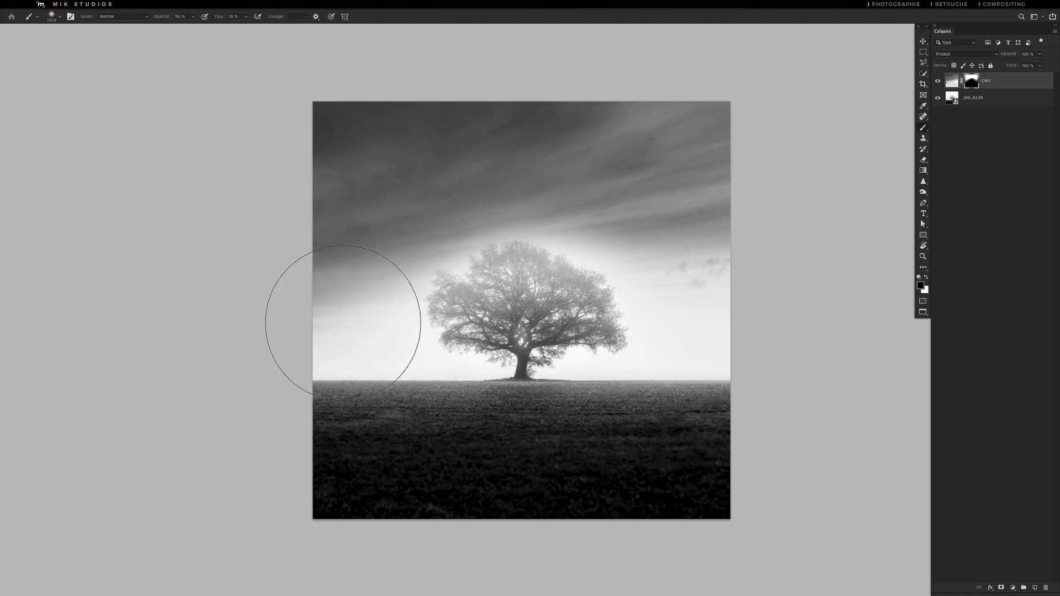
pyautogui.moveTo(419, 315); pyautogui.dragTo(561, 305)
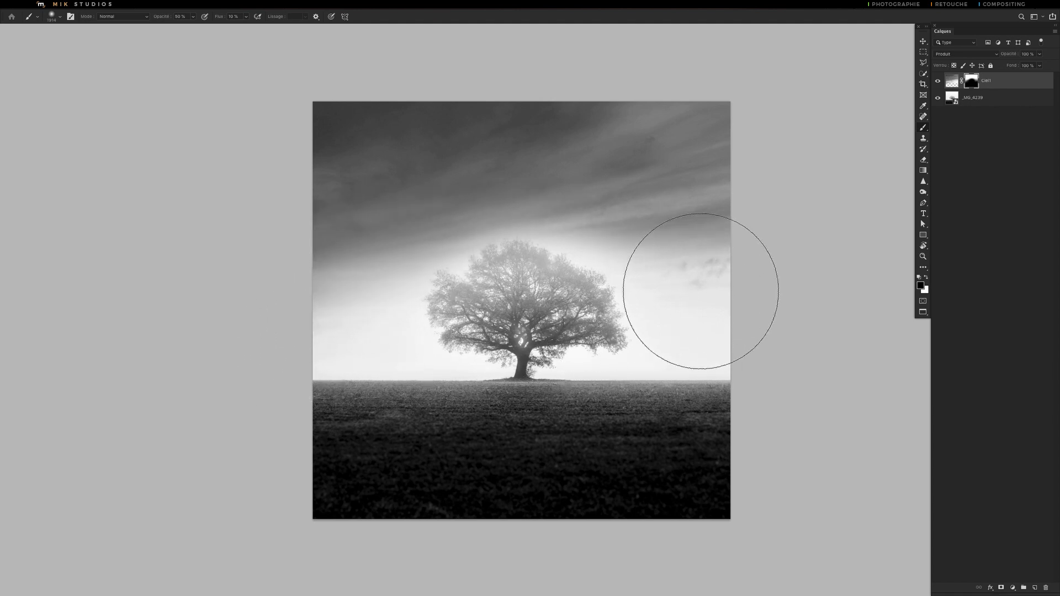
pyautogui.moveTo(677, 282)
pyautogui.mouseDown()
pyautogui.moveTo(631, 292)
pyautogui.moveTo(713, 289)
pyautogui.moveTo(743, 308)
pyautogui.mouseUp()
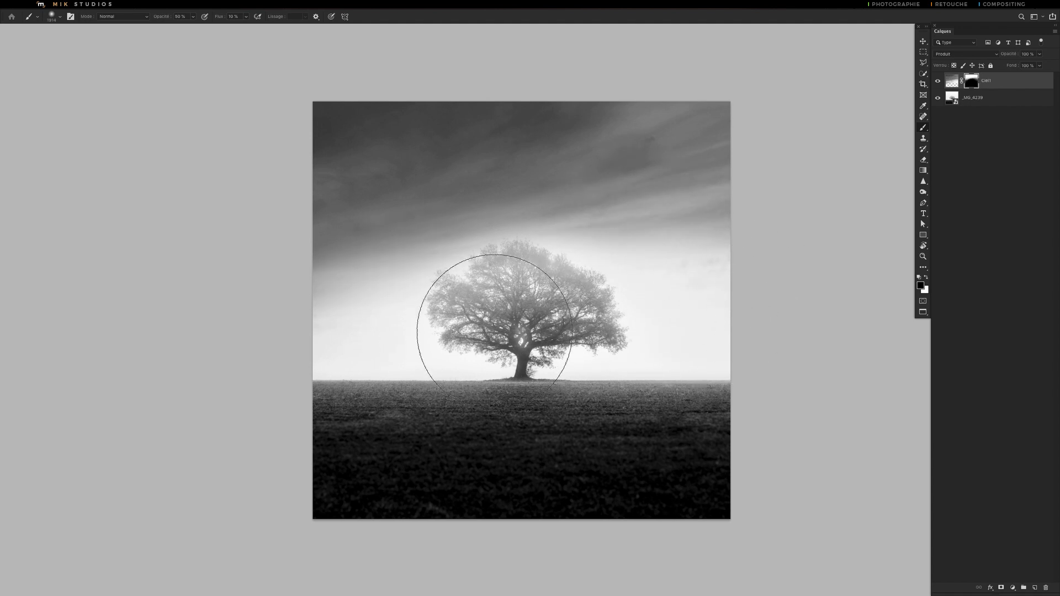
# - Set the brush opacity to 20 % and refine the sky layer's mask beside the tree's crown, switching the paint colour to white
pyautogui.click(188, 16)
pyautogui.write('2')
pyautogui.press('Return')
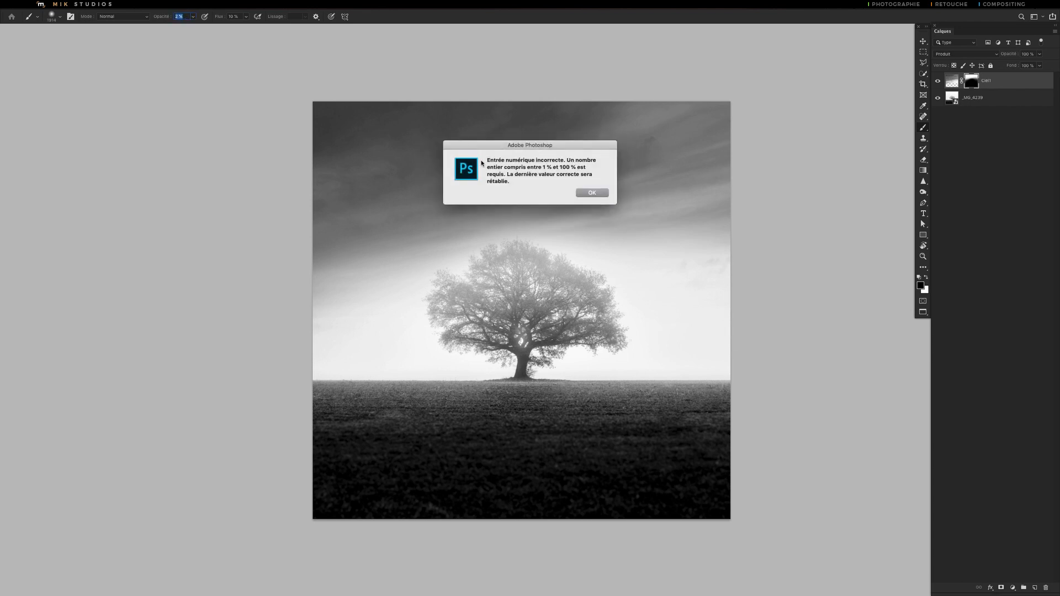
pyautogui.click(599, 192)
pyautogui.click(176, 16)
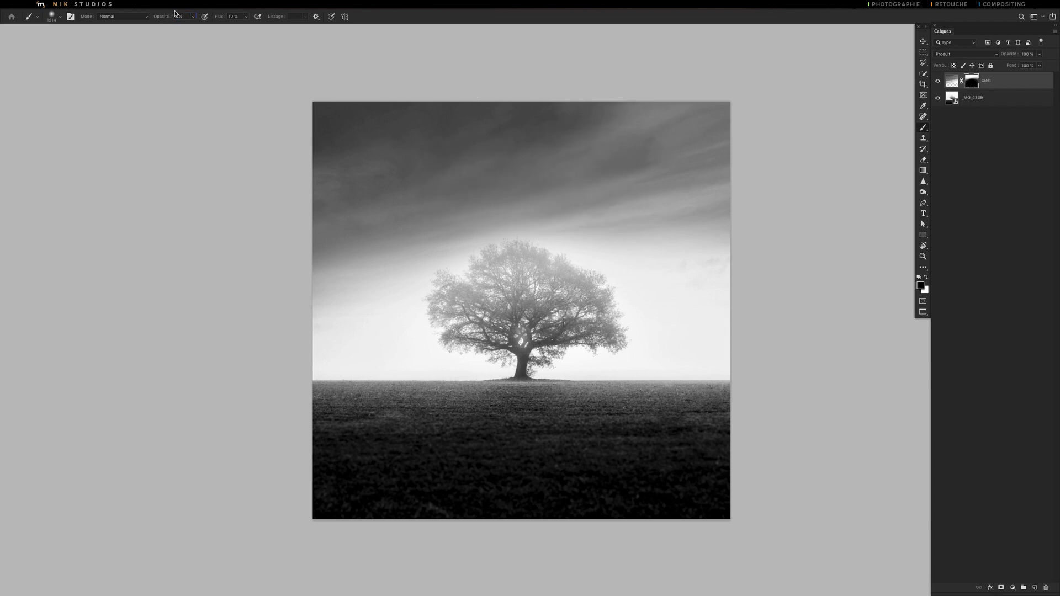
pyautogui.write('20')
pyautogui.moveTo(412, 307)
pyautogui.mouseDown()
pyautogui.moveTo(355, 303)
pyautogui.moveTo(408, 313)
pyautogui.moveTo(637, 279)
pyautogui.moveTo(454, 312)
pyautogui.mouseUp()
pyautogui.press('x')
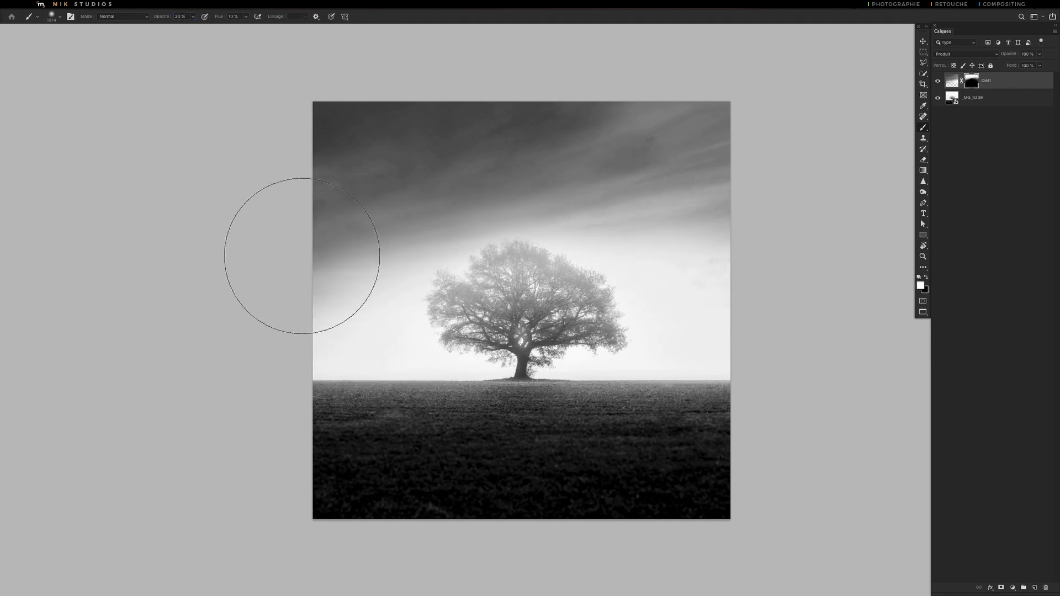
pyautogui.press('z')
pyautogui.moveTo(525, 211)
pyautogui.mouseDown()
pyautogui.moveTo(596, 211)
pyautogui.moveTo(510, 210)
pyautogui.mouseUp()
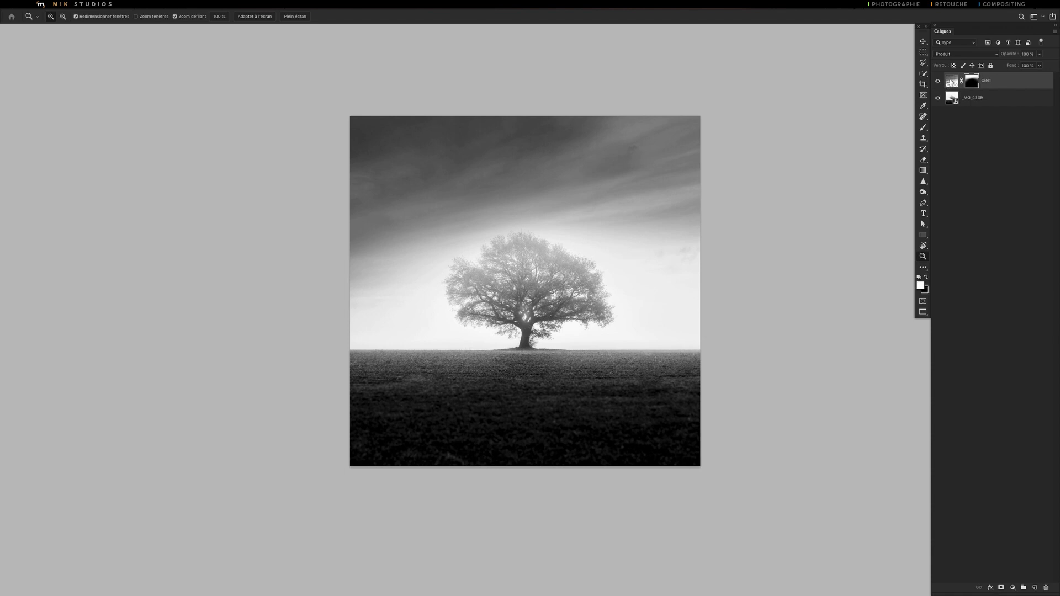
# - Start a Flou de tracé on the sky layer's image and curve its path along the clouds, from the left edge above the tree past the upper-right corner
pyautogui.click(951, 80)
pyautogui.press('v')
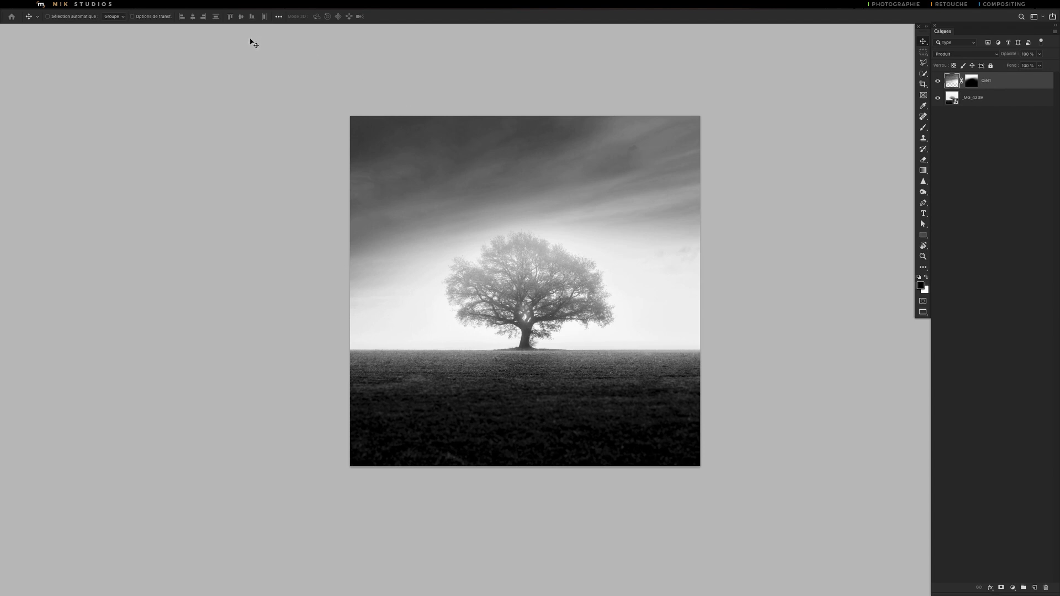
pyautogui.click(236, 5)
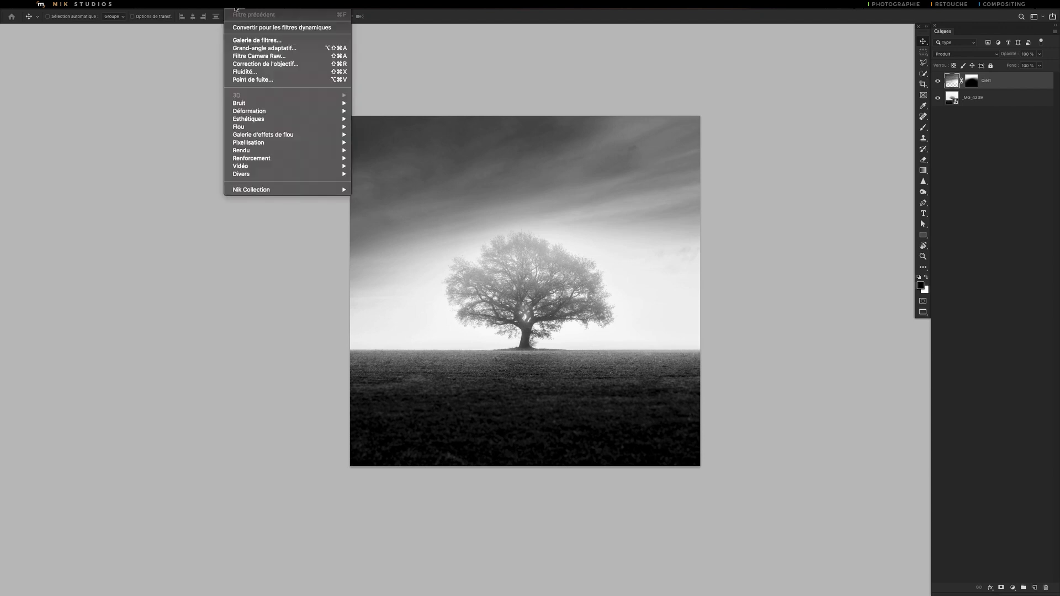
pyautogui.moveTo(255, 128)
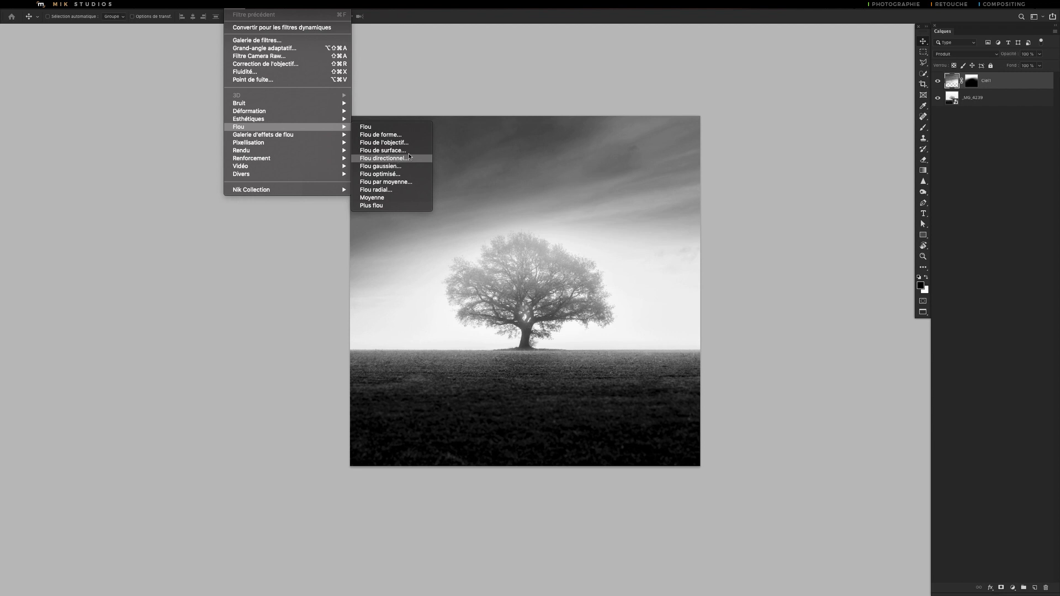
pyautogui.click(530, 144)
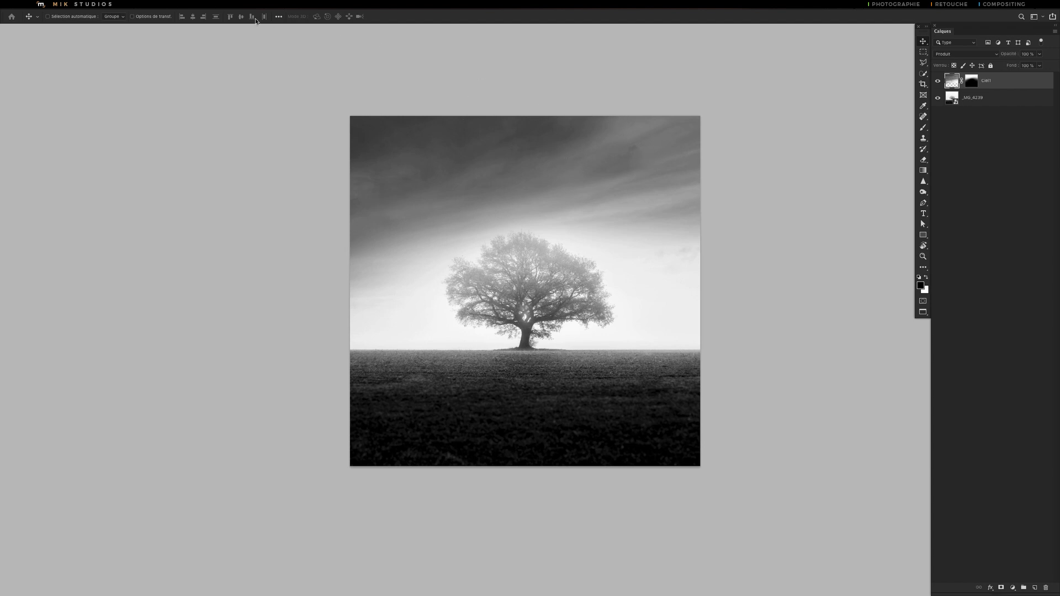
pyautogui.click(238, 5)
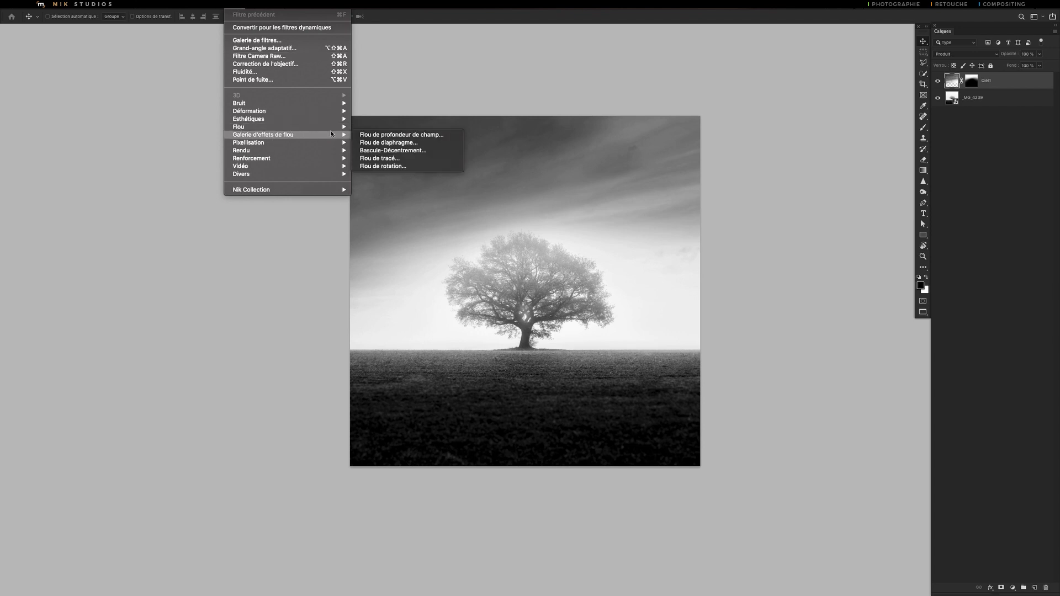
pyautogui.click(374, 159)
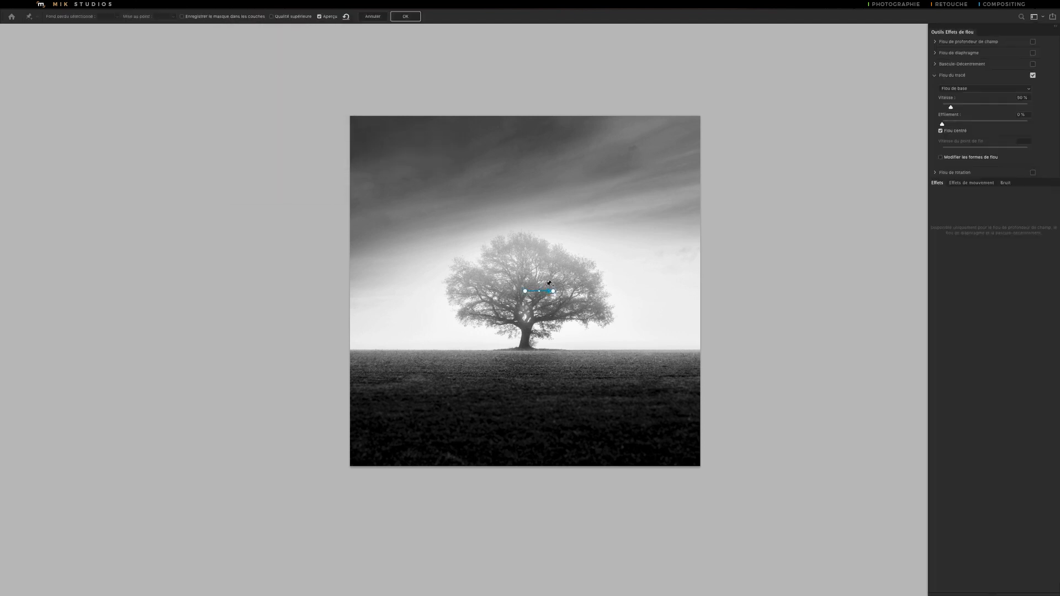
pyautogui.moveTo(527, 294); pyautogui.dragTo(376, 267)
pyautogui.moveTo(555, 292); pyautogui.dragTo(682, 129)
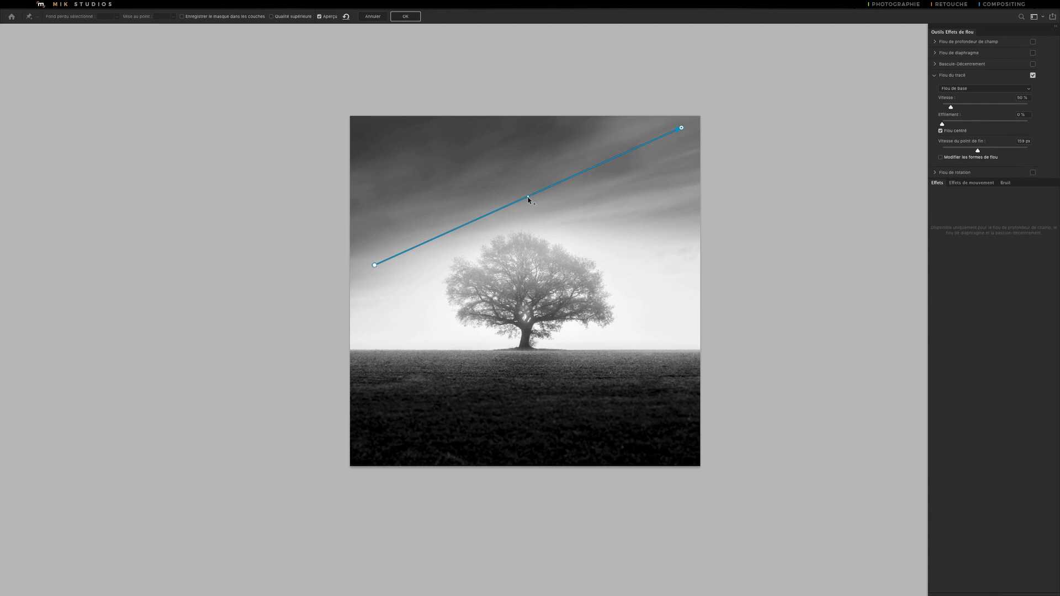
pyautogui.moveTo(527, 196); pyautogui.dragTo(541, 220)
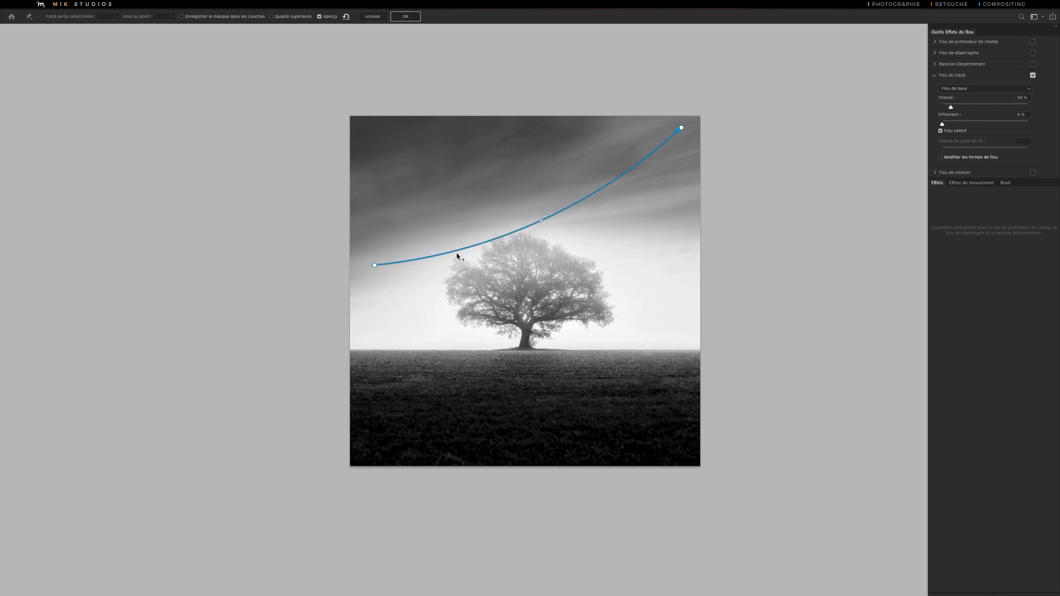
pyautogui.moveTo(376, 266); pyautogui.dragTo(360, 265)
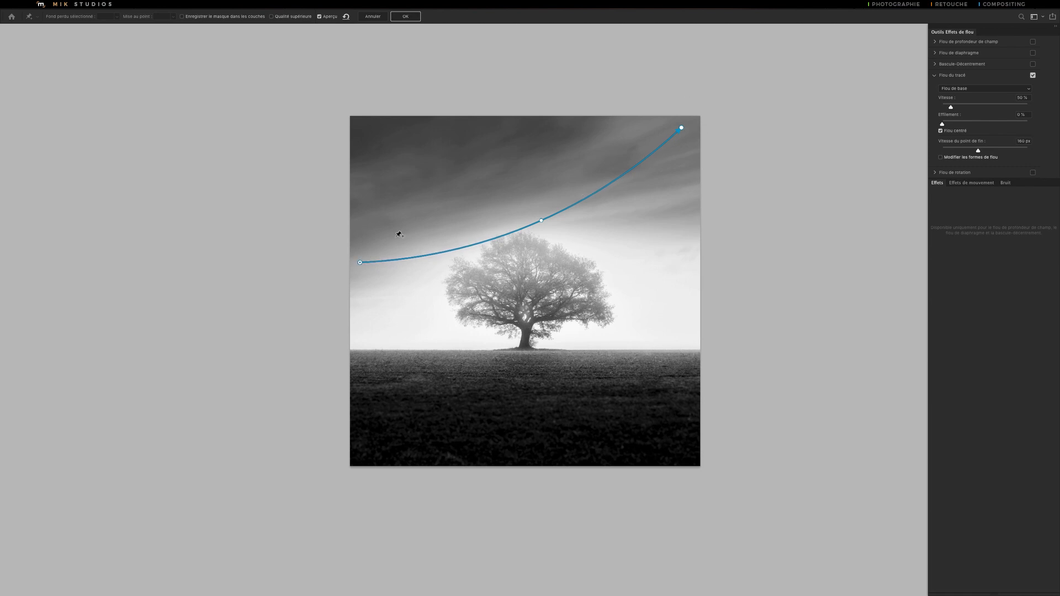
pyautogui.moveTo(681, 128); pyautogui.dragTo(713, 119)
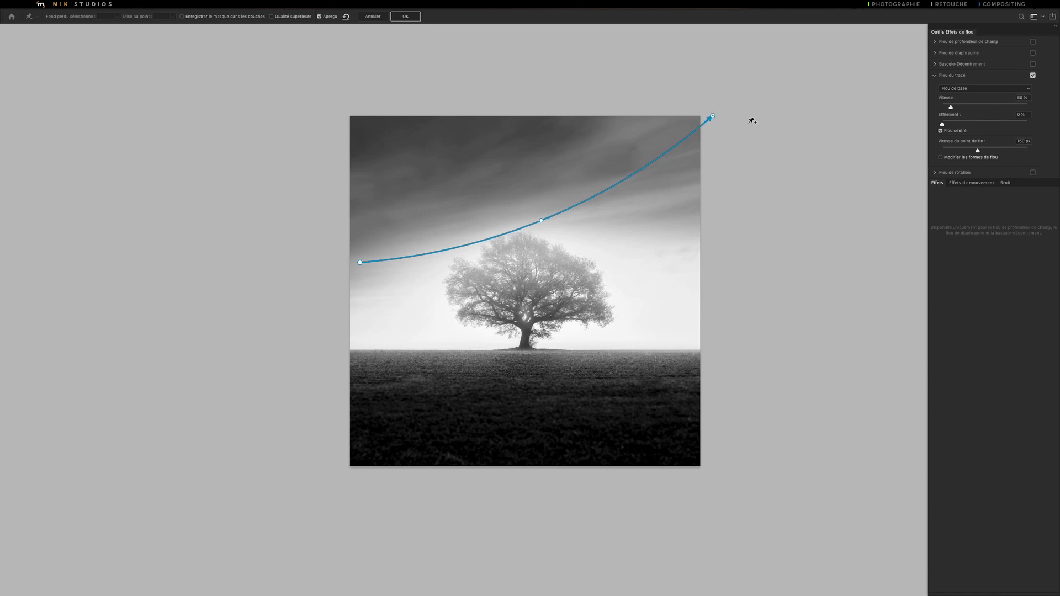
# - Set the path blur's Vitesse to 31 % and adjust the end-point speed of the curve
pyautogui.moveTo(950, 107); pyautogui.dragTo(962, 107)
pyautogui.moveTo(975, 109)
pyautogui.mouseDown()
pyautogui.moveTo(993, 110)
pyautogui.moveTo(955, 108)
pyautogui.mouseUp()
pyautogui.moveTo(941, 123); pyautogui.dragTo(1000, 153)
pyautogui.moveTo(1001, 152); pyautogui.dragTo(1014, 153)
pyautogui.moveTo(1014, 152); pyautogui.dragTo(1000, 153)
pyautogui.moveTo(999, 152); pyautogui.dragTo(1005, 152)
# - Add a second curved blur path through the upper-left clouds, ending above the image, compare with the preview and apply the blur
pyautogui.click(363, 210)
pyautogui.click(501, 91)
pyautogui.click(502, 91)
pyautogui.moveTo(433, 150); pyautogui.dragTo(450, 165)
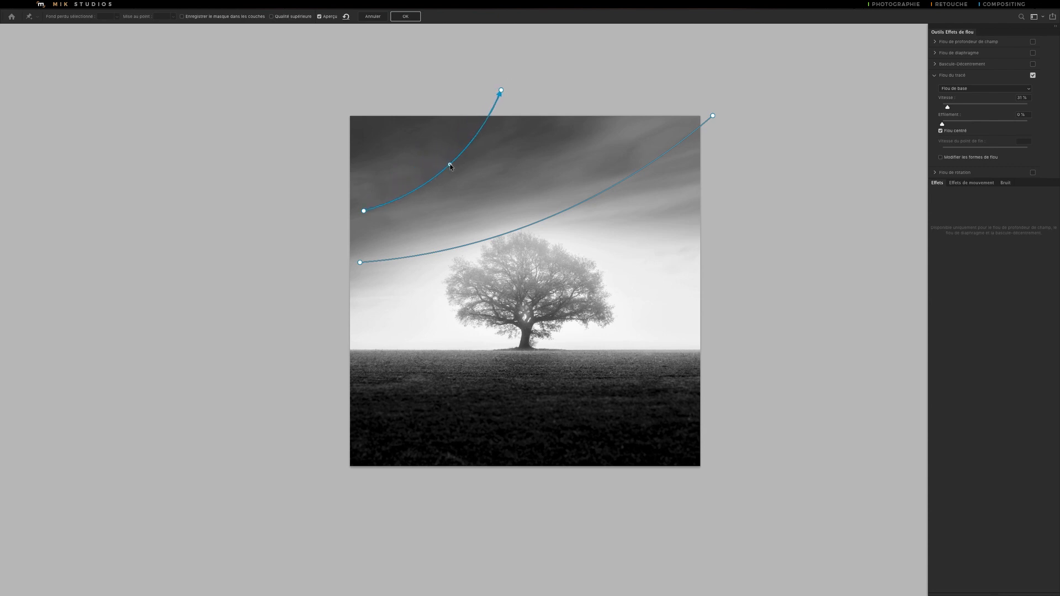
pyautogui.moveTo(504, 88); pyautogui.dragTo(479, 74)
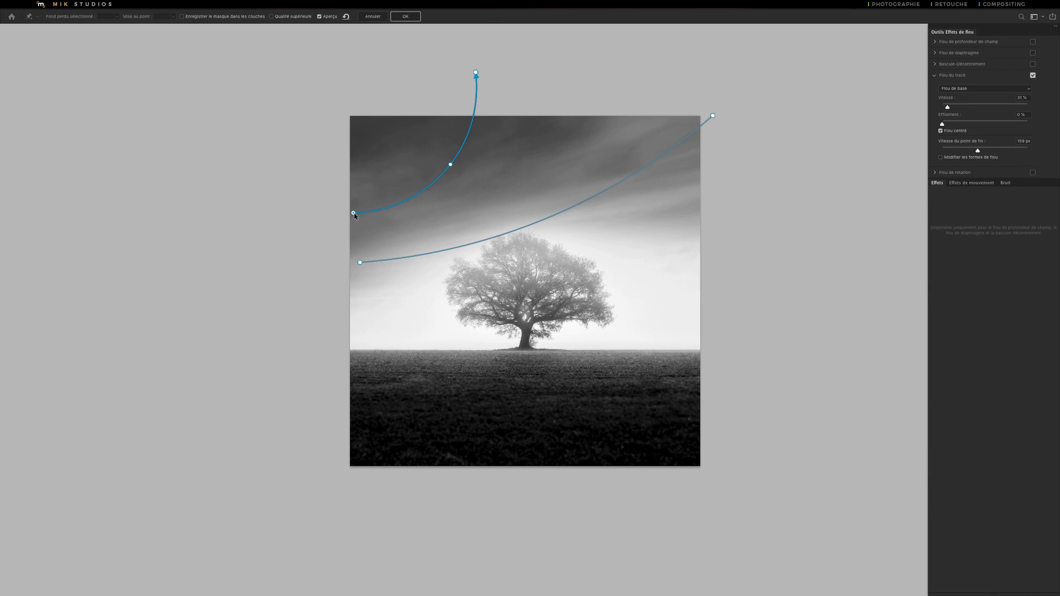
pyautogui.click(319, 17)
pyautogui.click(409, 17)
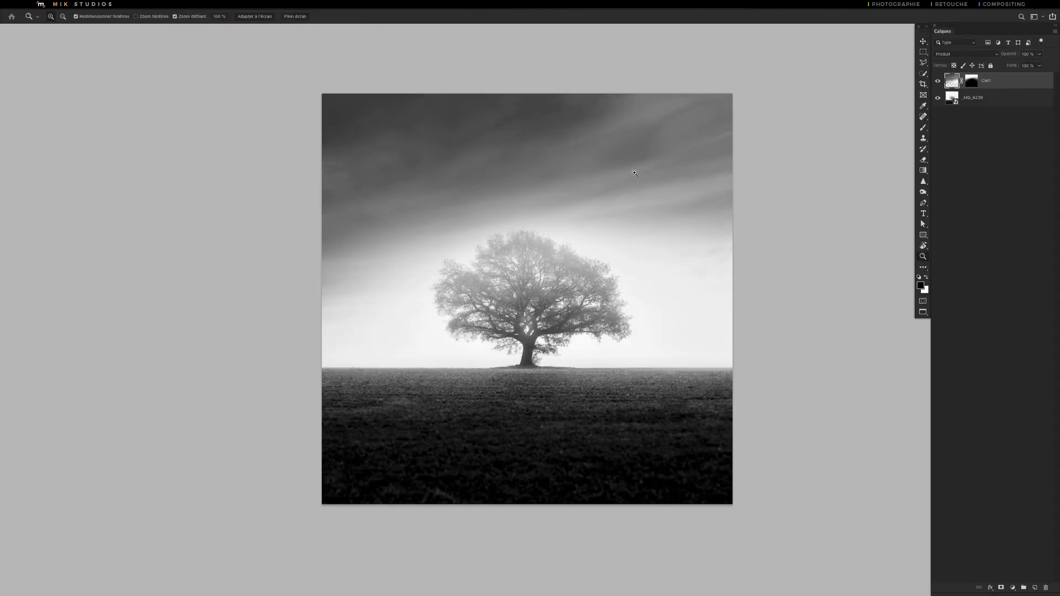
# - Set the colour of the area surrounding the canvas to Noir
pyautogui.rightClick(780, 186)
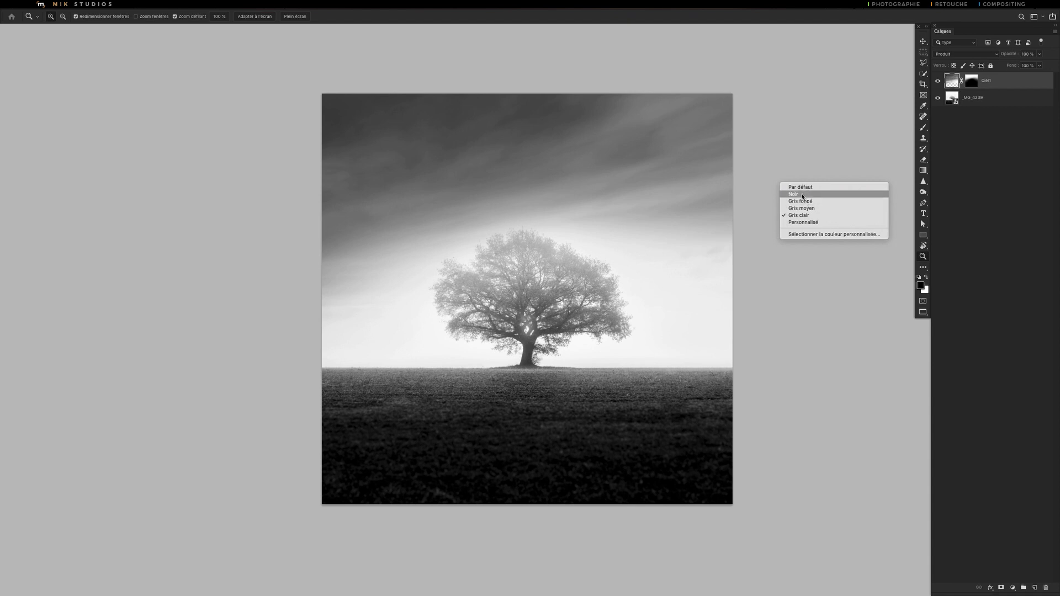
pyautogui.click(799, 197)
pyautogui.moveTo(587, 228)
pyautogui.mouseDown()
pyautogui.moveTo(564, 227)
pyautogui.moveTo(579, 227)
pyautogui.mouseUp()
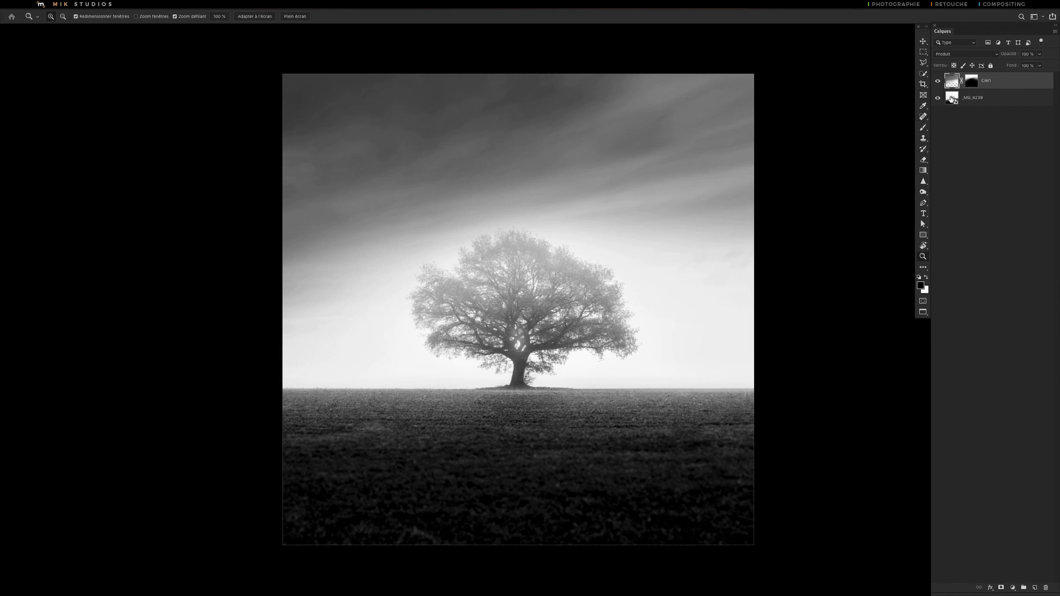
# - Reopen the tree layer's raw settings and heal the bright patch at the field's lower edge, sampling from grass to its right at the same height
pyautogui.click(953, 99)
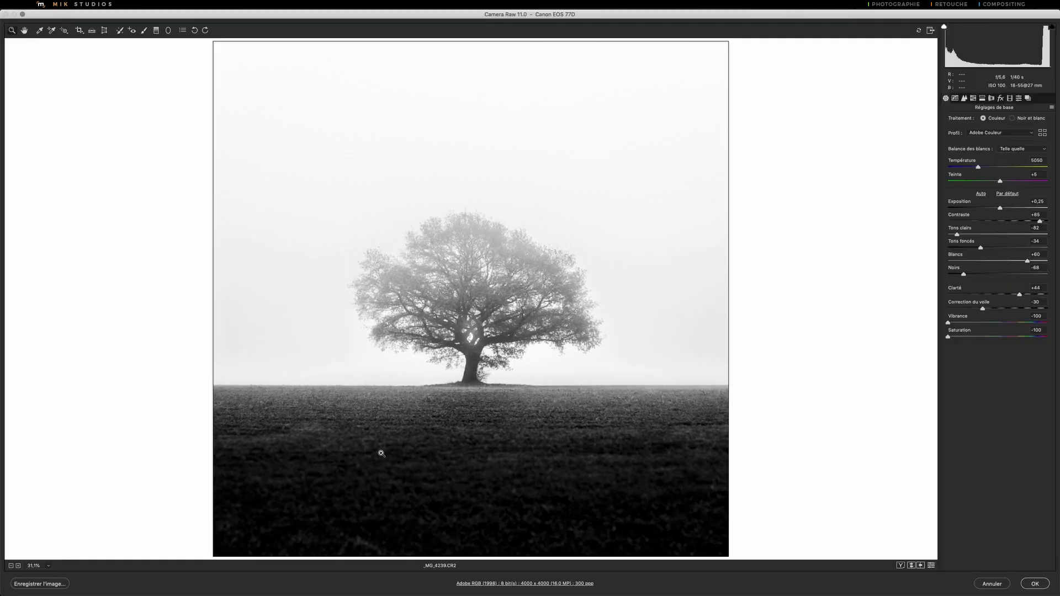
pyautogui.click(120, 31)
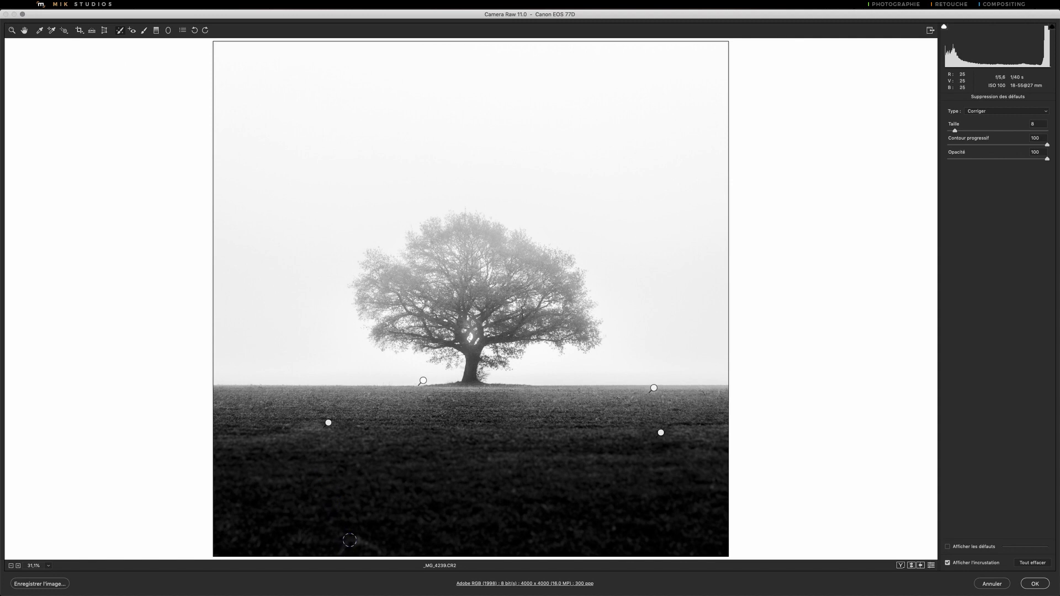
pyautogui.moveTo(344, 545)
pyautogui.mouseDown()
pyautogui.moveTo(370, 545)
pyautogui.moveTo(340, 546)
pyautogui.mouseUp()
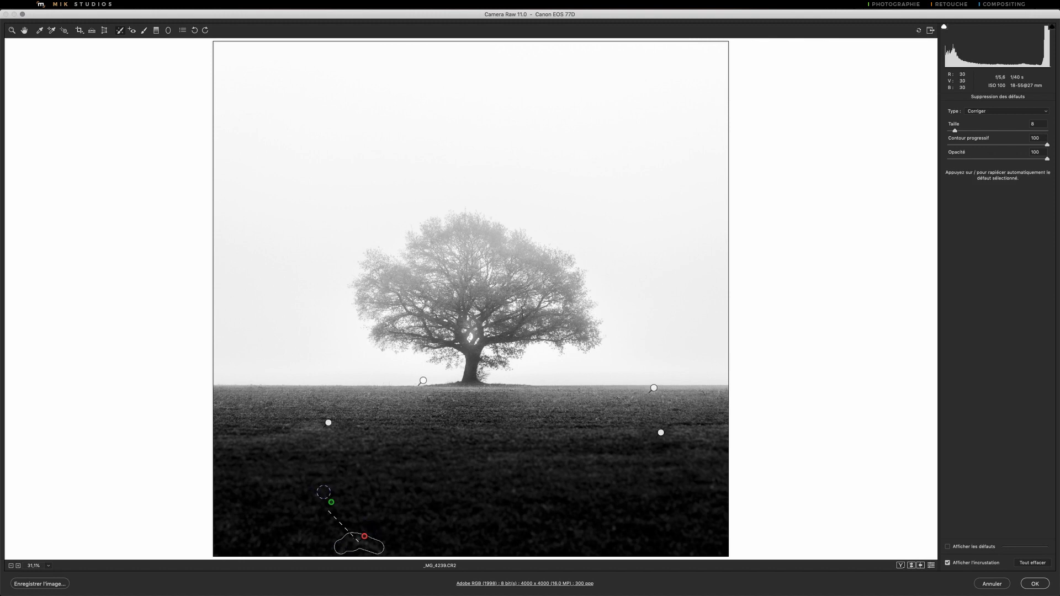
pyautogui.moveTo(333, 503); pyautogui.dragTo(503, 540)
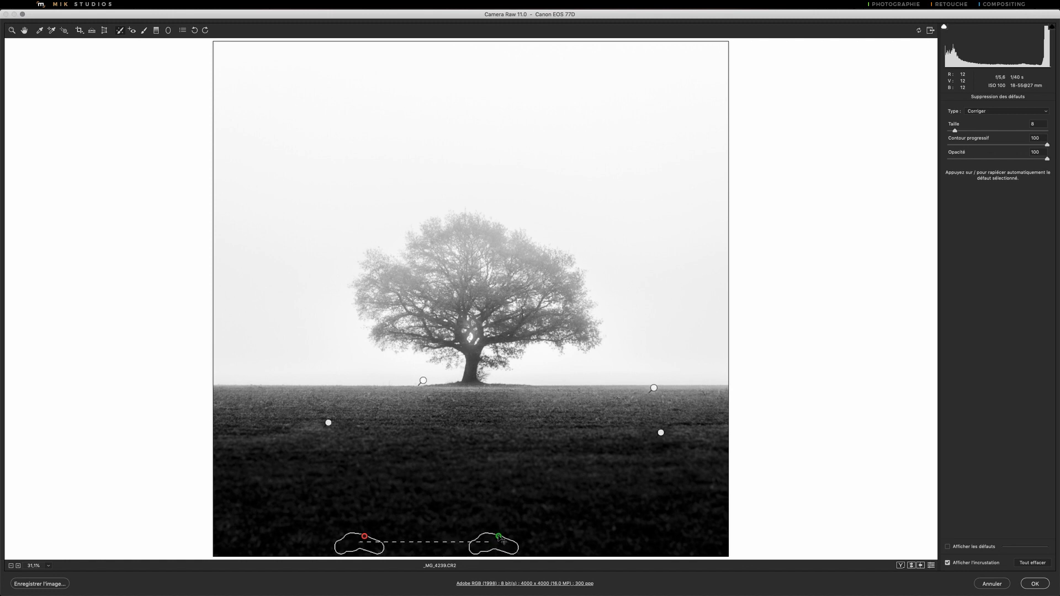
pyautogui.click(1036, 584)
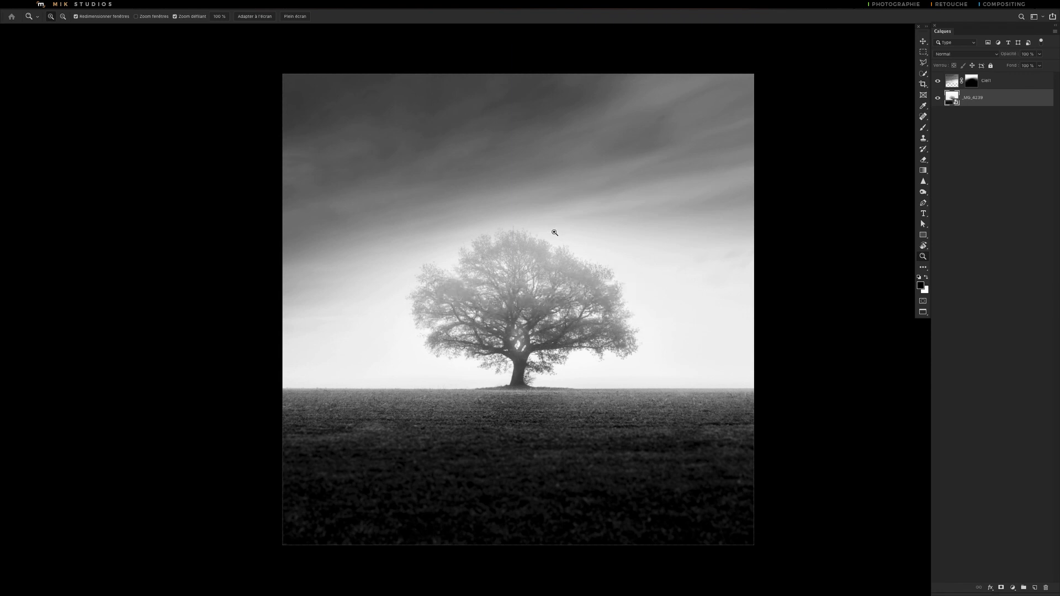
# - Stamp the visible layers into a new layer above the sky layer, name it FINALE and give it the Vert colour label
pyautogui.moveTo(548, 227)
pyautogui.mouseDown()
pyautogui.moveTo(530, 228)
pyautogui.moveTo(541, 227)
pyautogui.mouseUp()
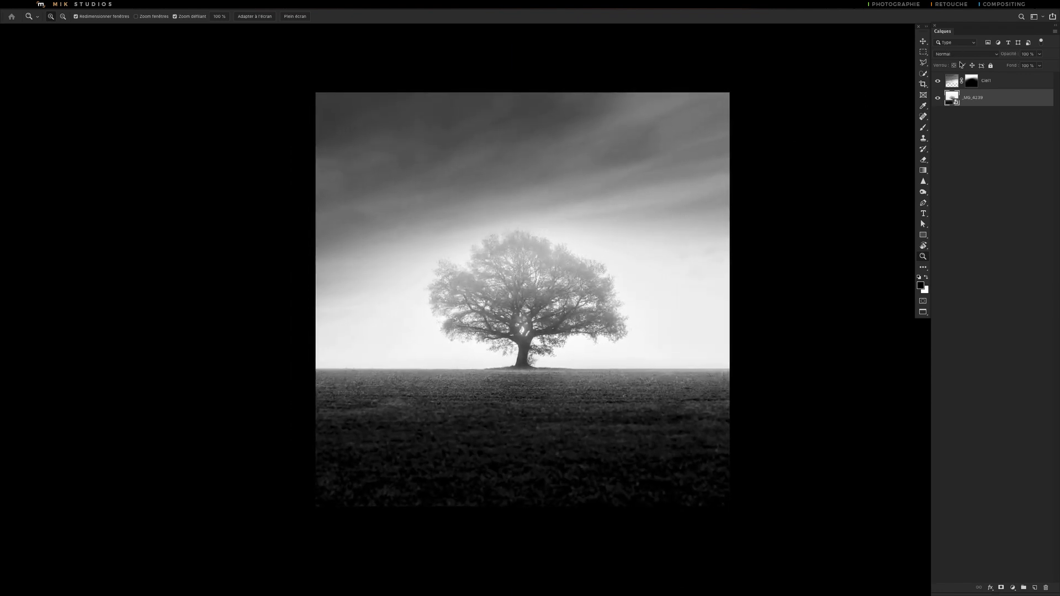
pyautogui.click(951, 83)
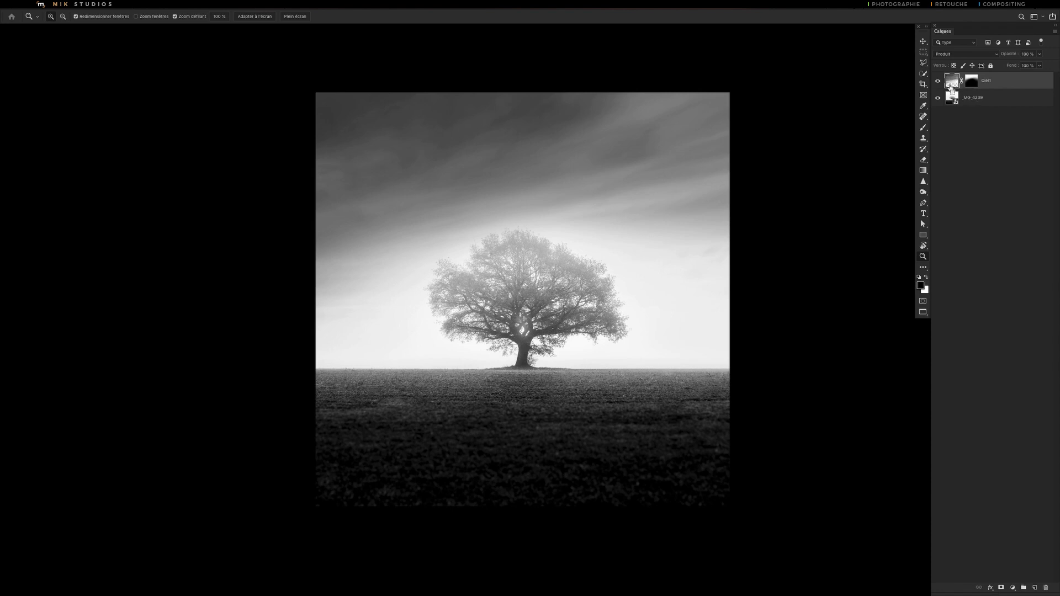
pyautogui.hotkey('ctrl', 'shift', 'alt', 'e')
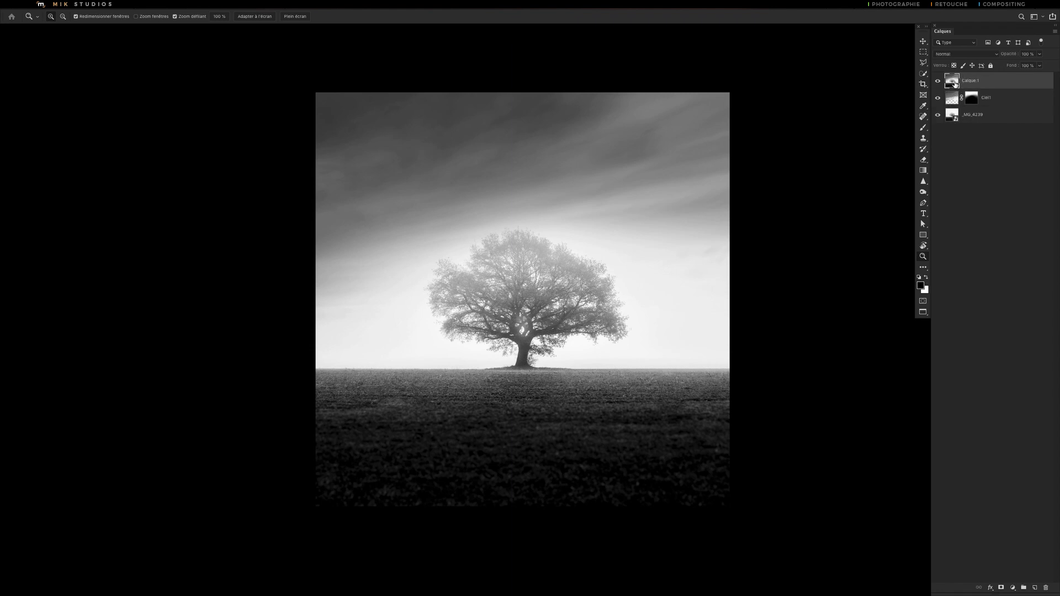
pyautogui.doubleClick(975, 82)
pyautogui.write('FINALE')
pyautogui.press('Return')
pyautogui.rightClick(986, 84)
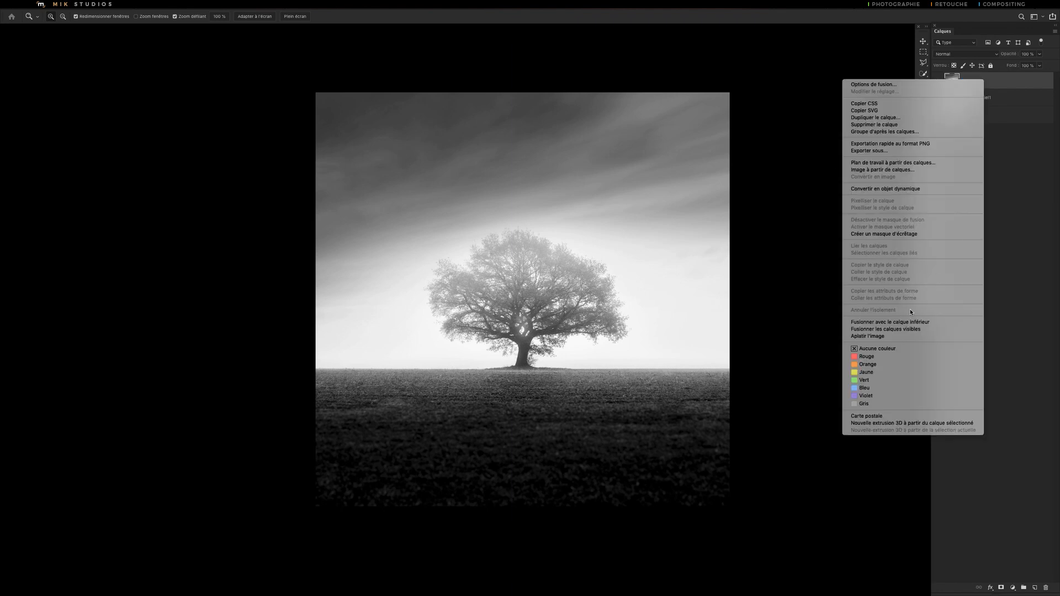
pyautogui.click(864, 380)
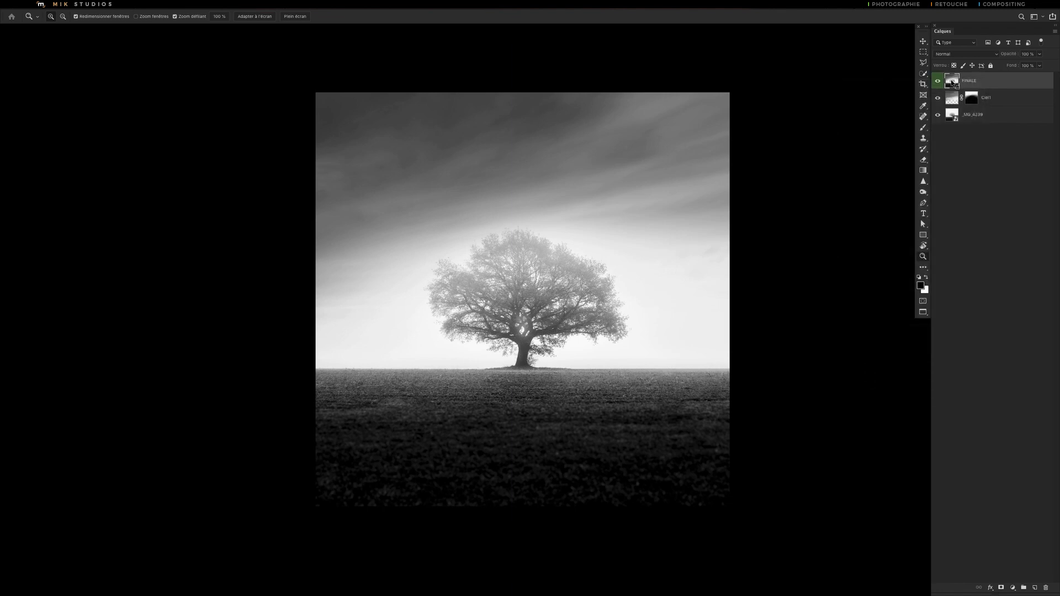
# - Convert the FINALE layer to a smart object
pyautogui.rightClick(951, 83)
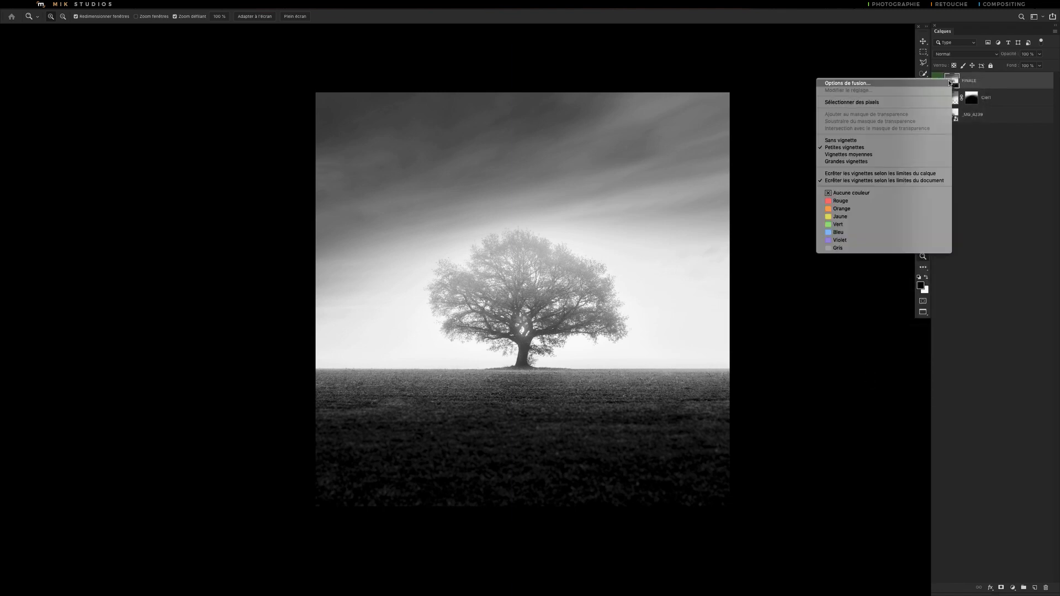
pyautogui.click(998, 91)
pyautogui.rightClick(999, 83)
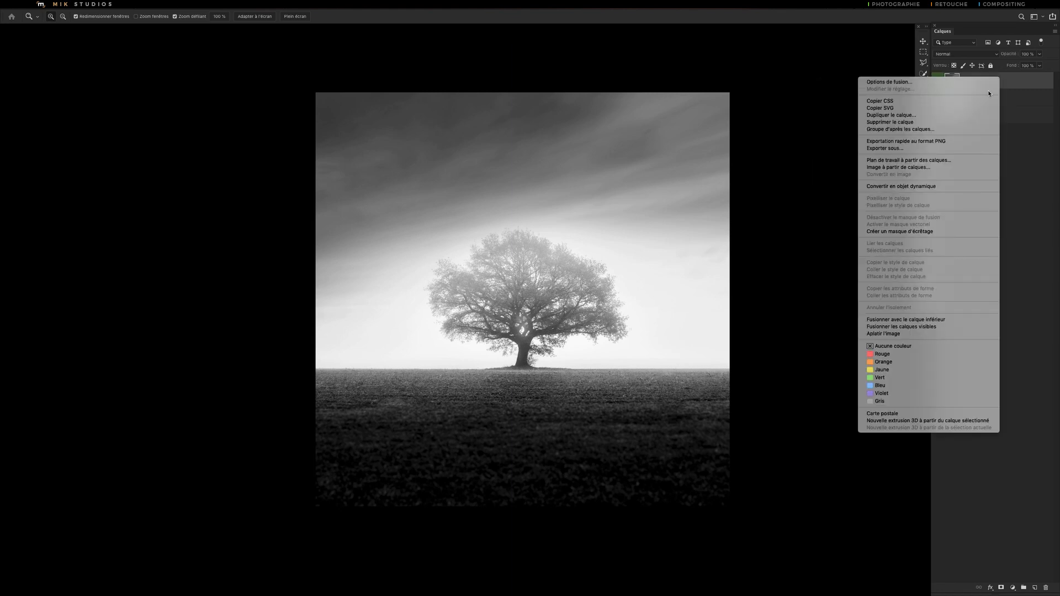
pyautogui.click(918, 187)
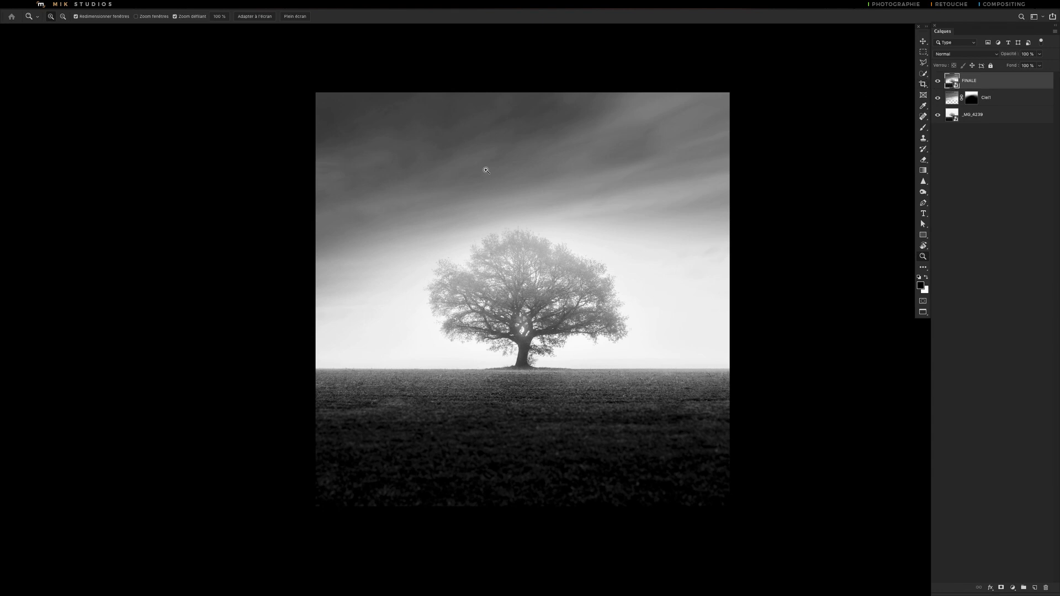
# - Open the Camera Raw filter on the FINALE layer and set the colour surrounding its preview to Noir
pyautogui.moveTo(509, 207)
pyautogui.mouseDown()
pyautogui.moveTo(495, 209)
pyautogui.moveTo(505, 215)
pyautogui.mouseUp()
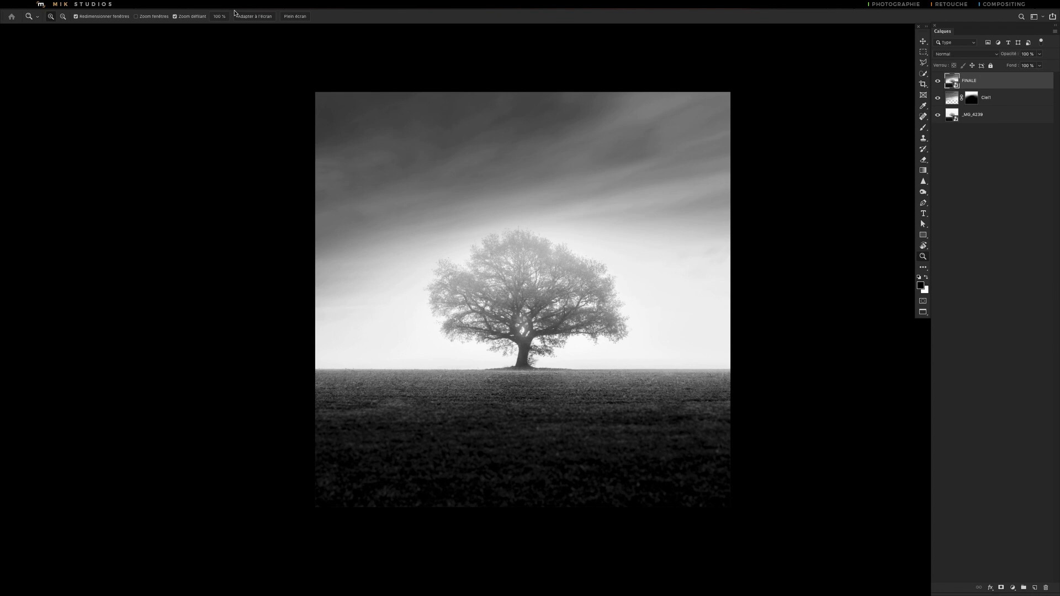
pyautogui.click(238, 7)
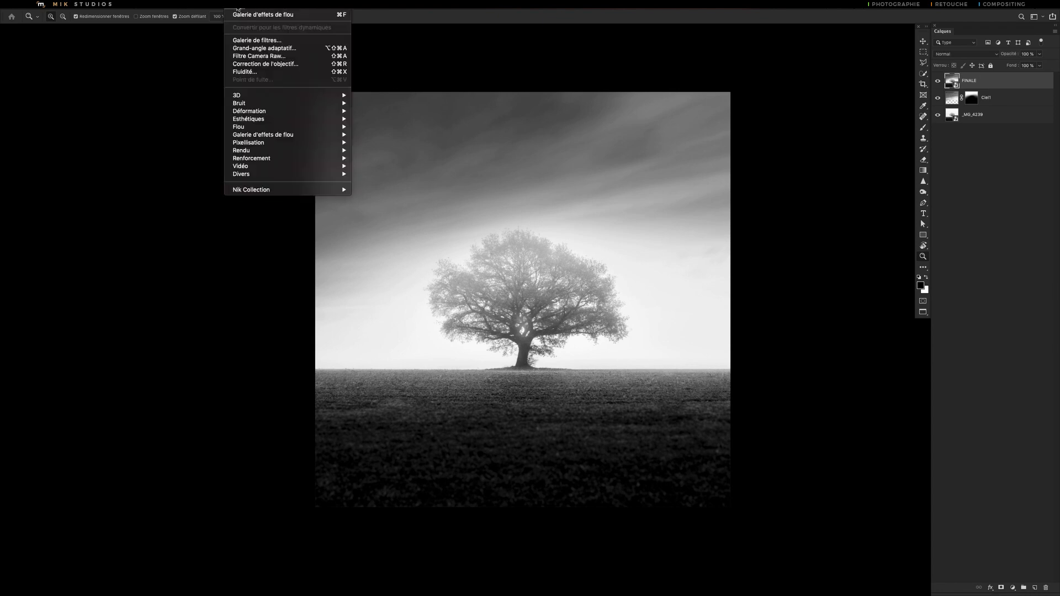
pyautogui.click(250, 57)
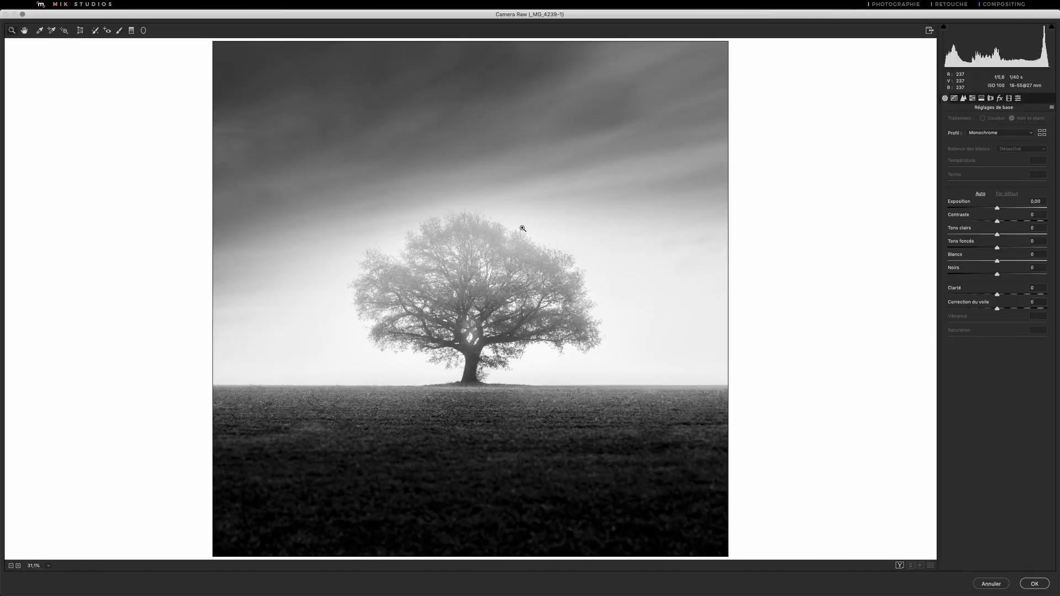
pyautogui.moveTo(522, 228); pyautogui.dragTo(473, 233)
pyautogui.rightClick(687, 206)
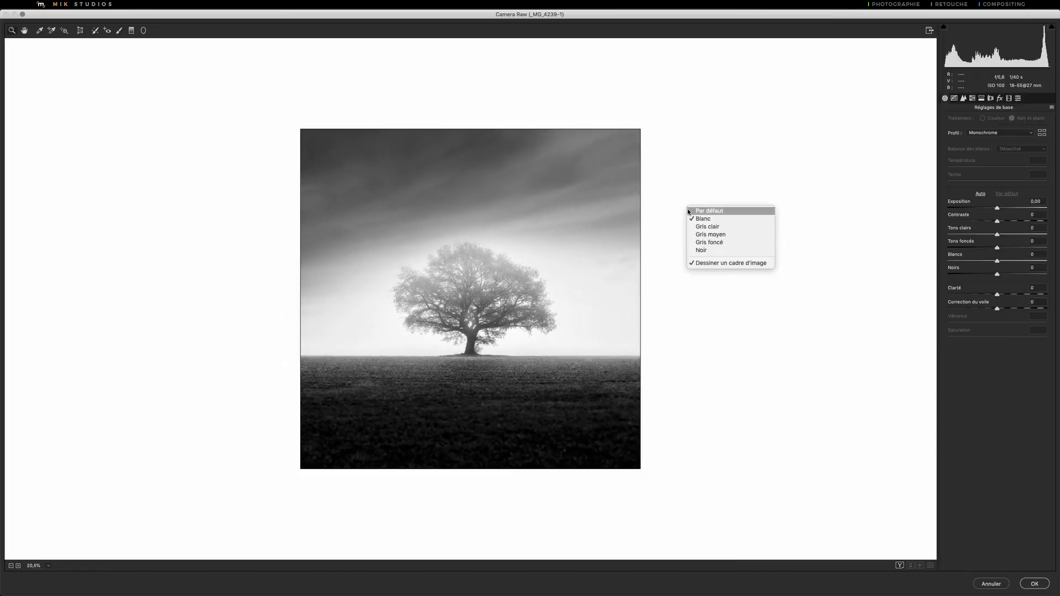
pyautogui.click(706, 255)
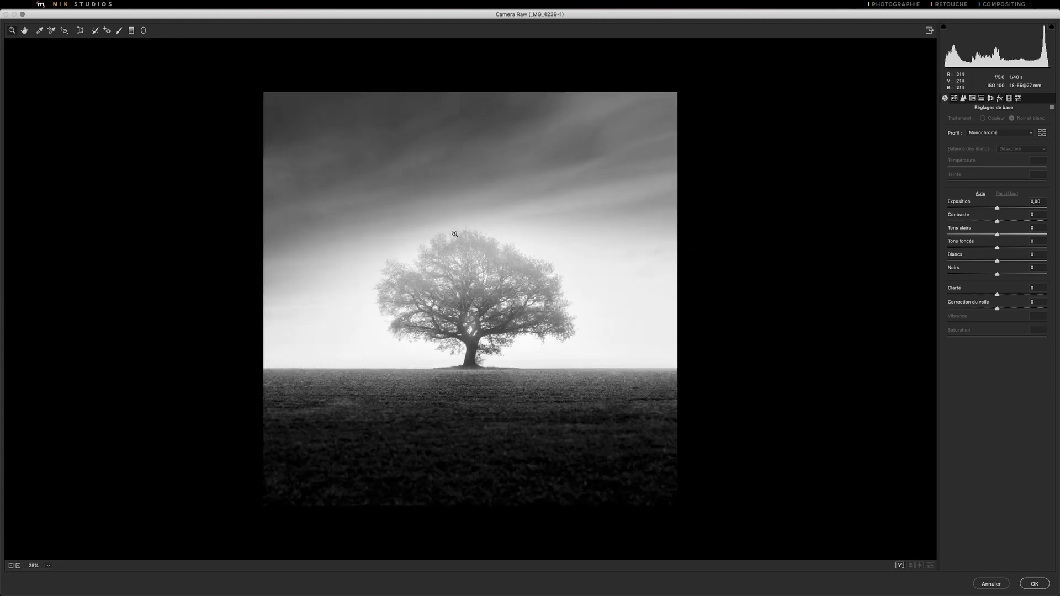
# - Set the post-crop vignette's Niveau to -15
pyautogui.click(999, 98)
pyautogui.moveTo(997, 209); pyautogui.dragTo(989, 210)
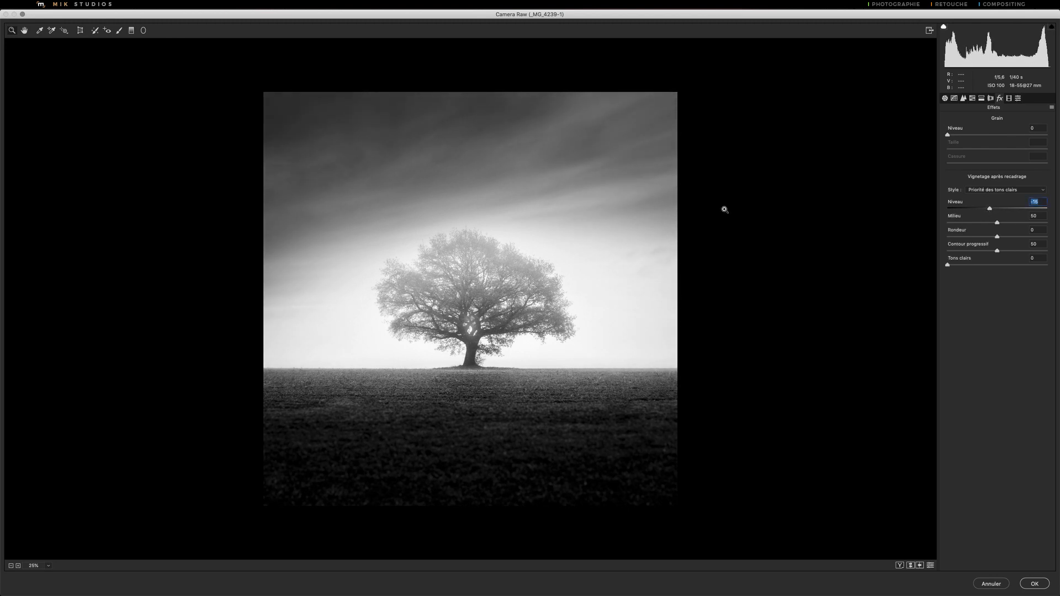
pyautogui.click(496, 243)
pyautogui.moveTo(495, 235); pyautogui.dragTo(471, 143)
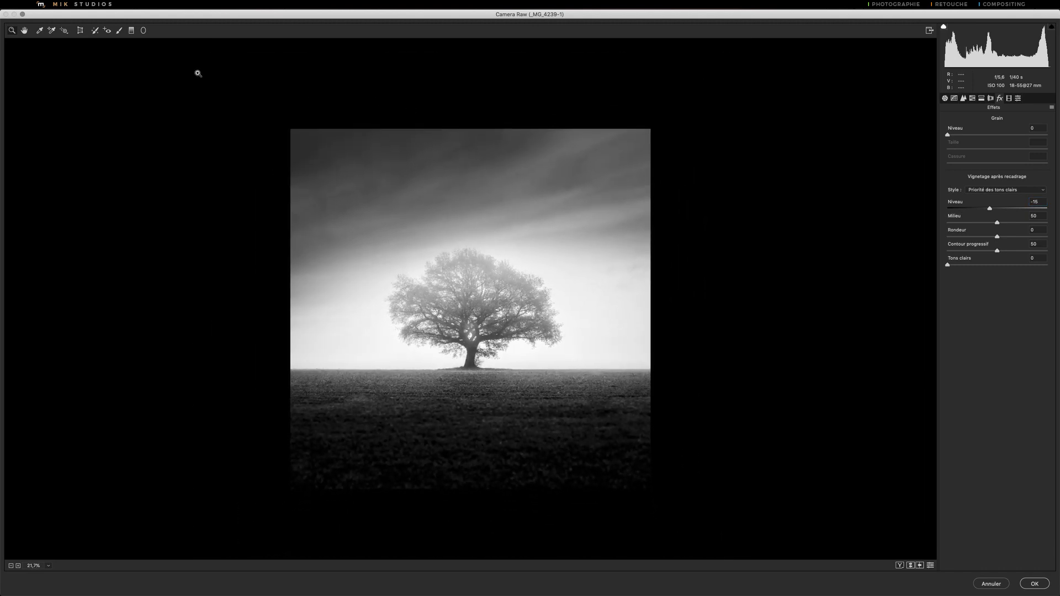
# - Draw a slanted graduated filter from the upper clouds down into the tree's crown and reset its local corrections
pyautogui.click(131, 31)
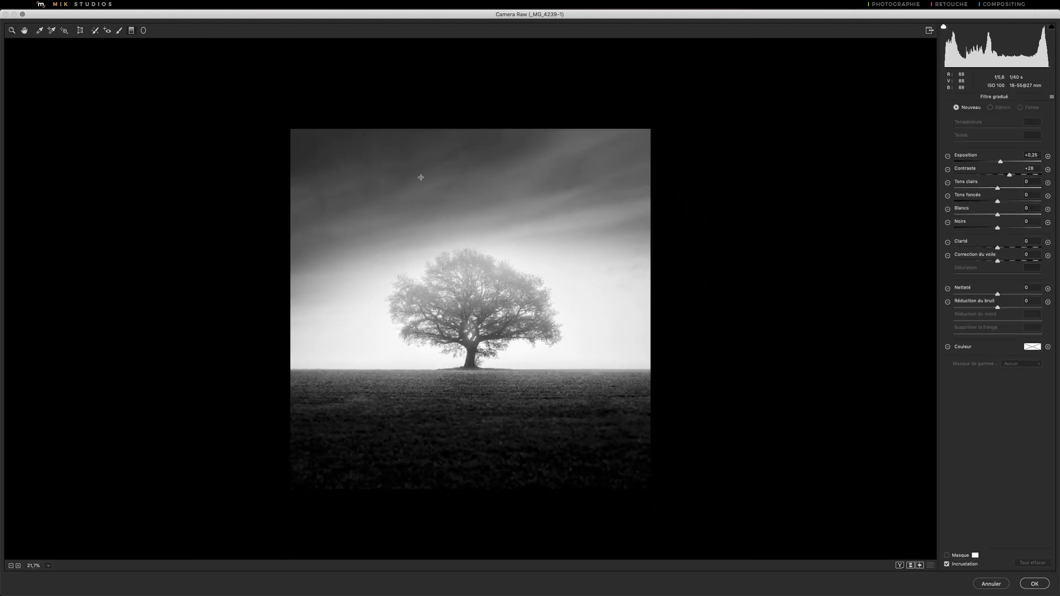
pyautogui.moveTo(428, 203); pyautogui.dragTo(448, 289)
pyautogui.rightClick(447, 288)
pyautogui.click(462, 314)
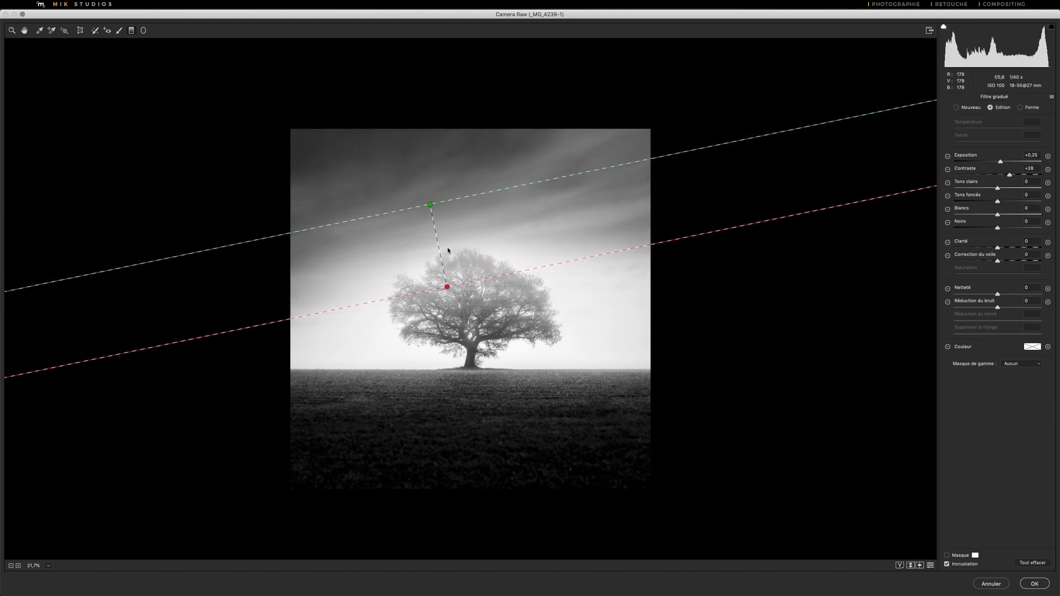
# - Set the sky gradient to Exposition -0,55, Contraste +100, Blancs +73, Noirs -16 and Clarté +10, and stretch its transition at both ends
pyautogui.moveTo(997, 161); pyautogui.dragTo(991, 161)
pyautogui.moveTo(997, 175); pyautogui.dragTo(1045, 176)
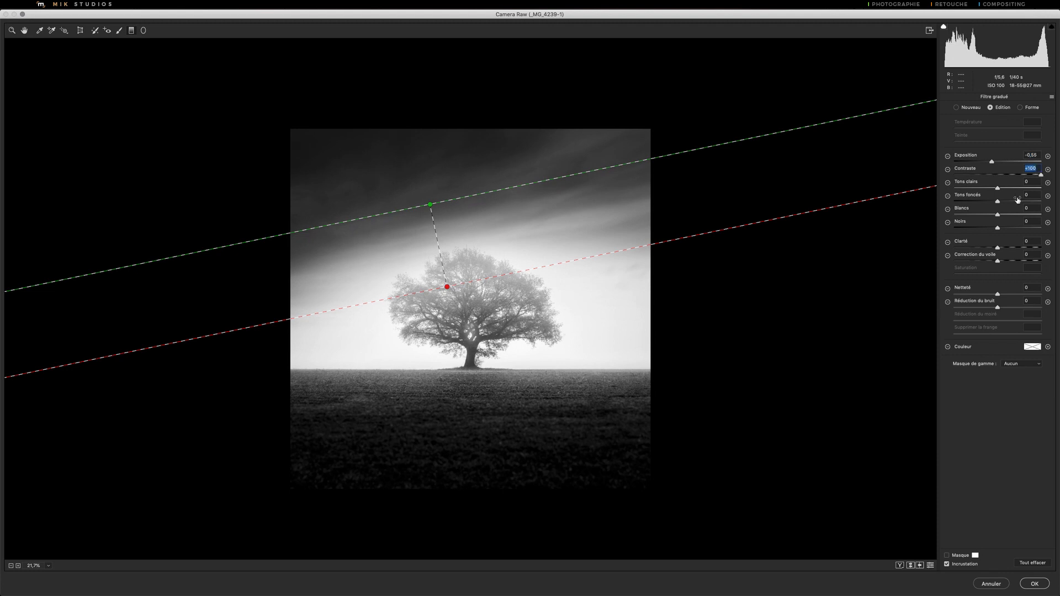
pyautogui.moveTo(997, 214)
pyautogui.mouseDown()
pyautogui.moveTo(1029, 214)
pyautogui.moveTo(988, 231)
pyautogui.mouseUp()
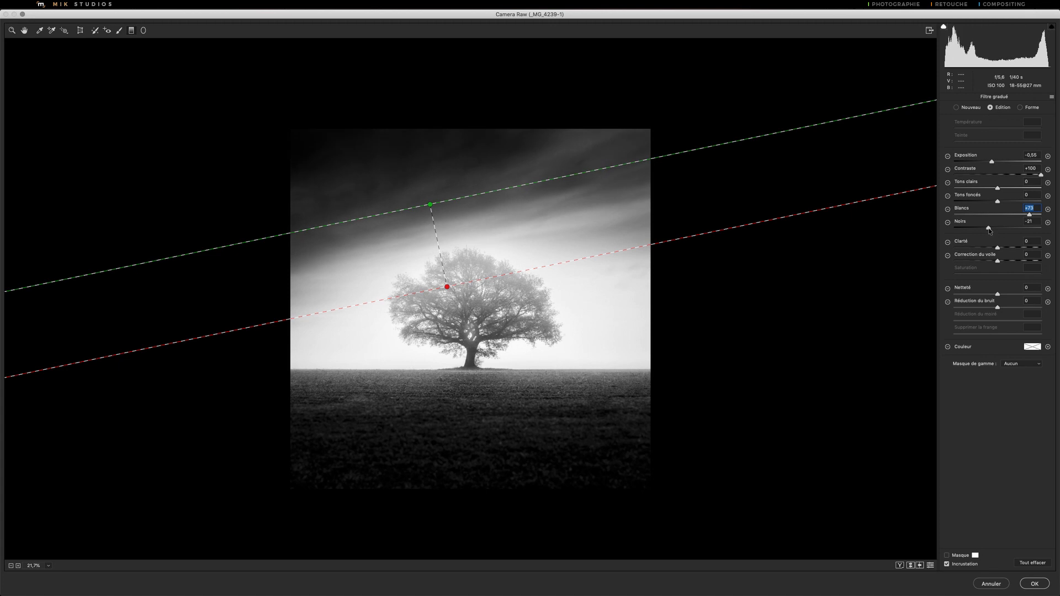
pyautogui.moveTo(430, 205)
pyautogui.mouseDown()
pyautogui.moveTo(402, 117)
pyautogui.moveTo(422, 187)
pyautogui.mouseUp()
pyautogui.moveTo(988, 230); pyautogui.dragTo(989, 230)
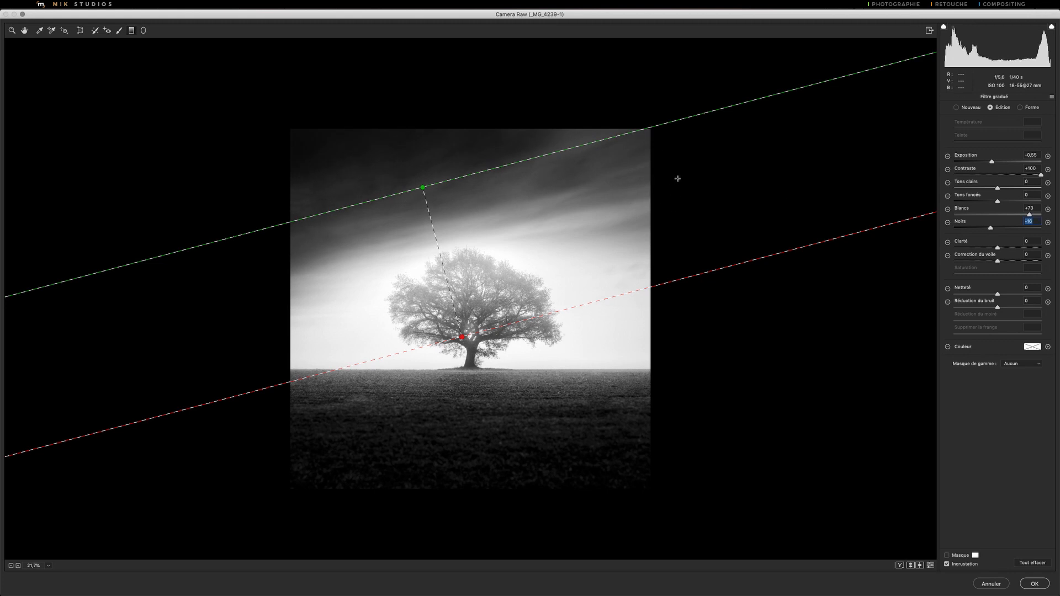
pyautogui.moveTo(997, 247); pyautogui.dragTo(1002, 250)
# - Add a vertical graduated filter from the middle of the field up to just above the horizon, with all corrections at zero
pyautogui.click(24, 31)
pyautogui.press('z')
pyautogui.moveTo(476, 353)
pyautogui.mouseDown()
pyautogui.moveTo(505, 350)
pyautogui.moveTo(496, 353)
pyautogui.mouseUp()
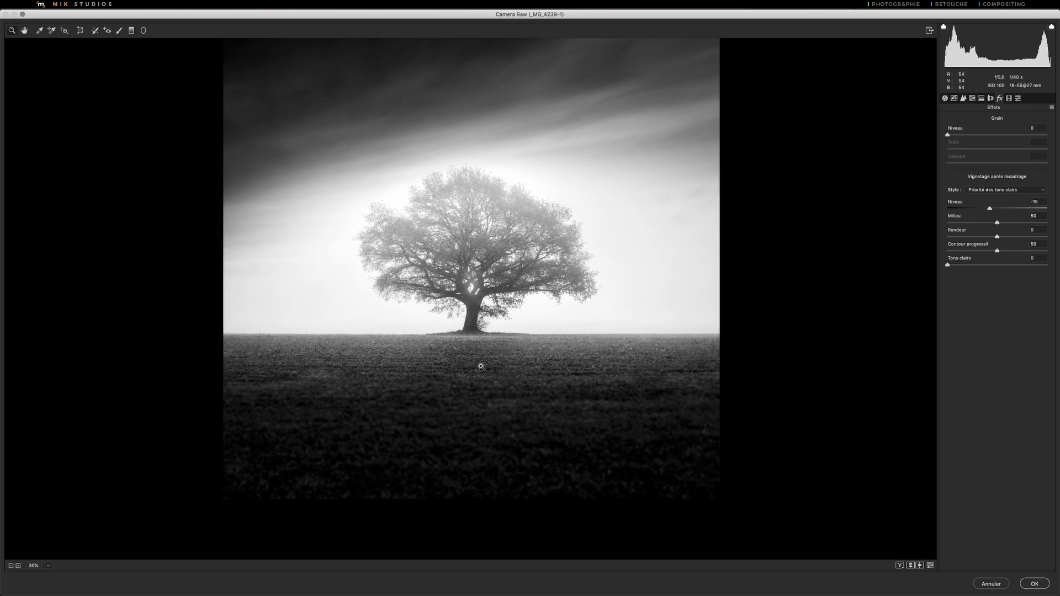
pyautogui.moveTo(480, 342); pyautogui.dragTo(465, 342)
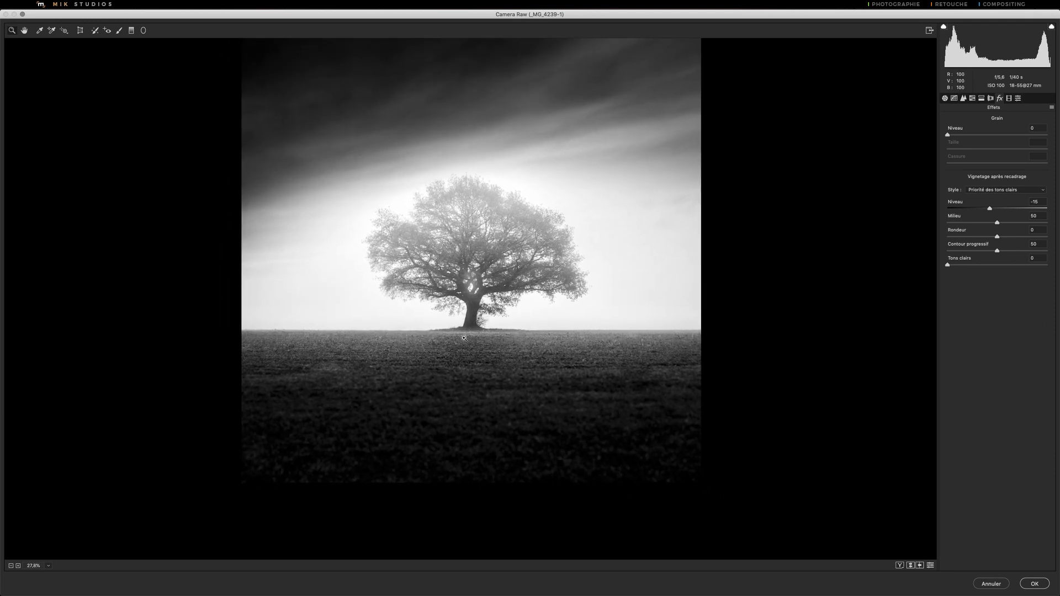
pyautogui.click(131, 30)
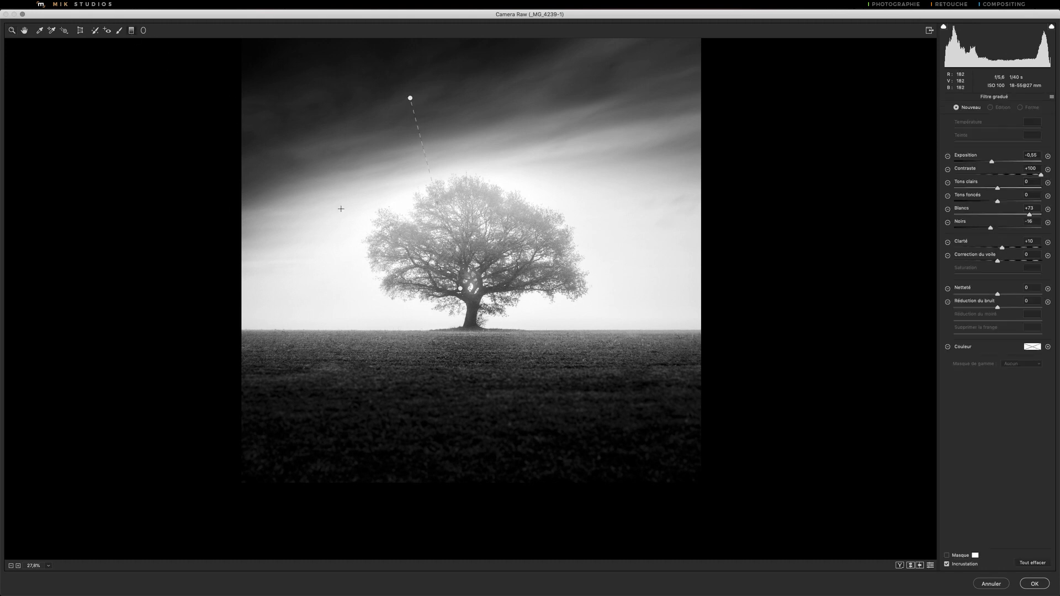
pyautogui.moveTo(479, 377); pyautogui.dragTo(479, 323)
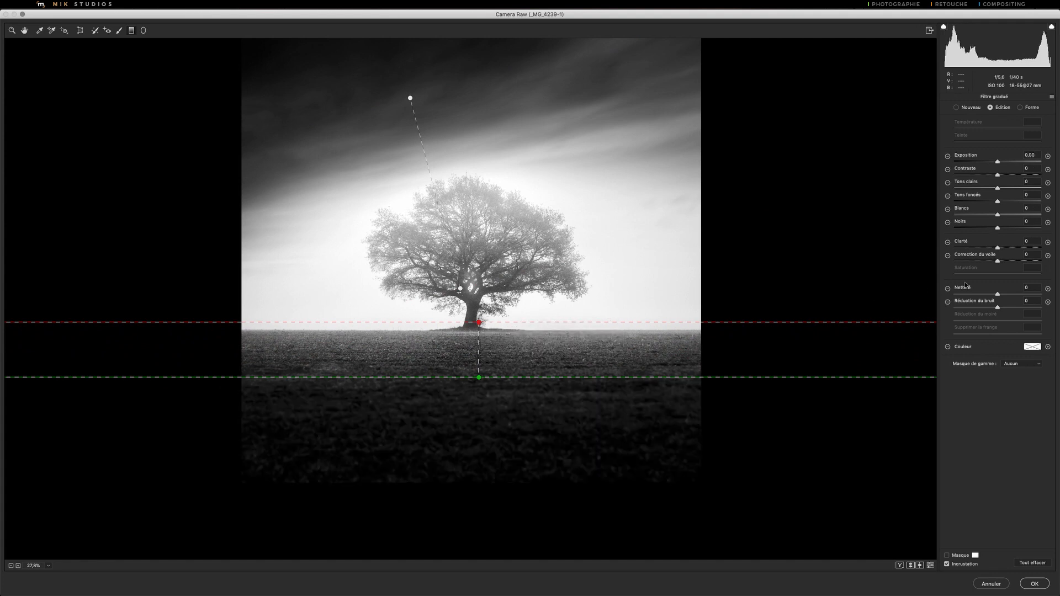
# - Set the field gradient's Netteté to -95, extend its transition at both ends and compare the image with and without the adjustments
pyautogui.moveTo(998, 295); pyautogui.dragTo(956, 294)
pyautogui.moveTo(499, 377)
pyautogui.mouseDown()
pyautogui.moveTo(499, 388)
pyautogui.moveTo(499, 367)
pyautogui.mouseUp()
pyautogui.moveTo(498, 322); pyautogui.dragTo(498, 287)
pyautogui.click(930, 565)
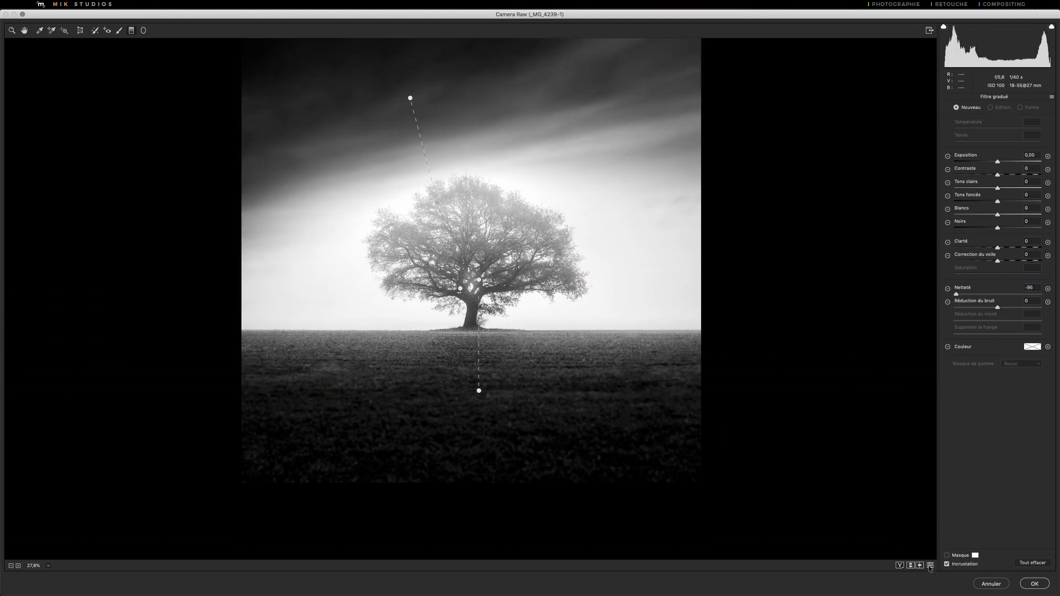
pyautogui.click(930, 566)
# - Add a short diagonal graduated filter over the sky's upper-left corner with only Exposition +0,40, and compare before and after
pyautogui.click(12, 30)
pyautogui.moveTo(464, 244)
pyautogui.mouseDown()
pyautogui.moveTo(443, 247)
pyautogui.moveTo(459, 238)
pyautogui.mouseUp()
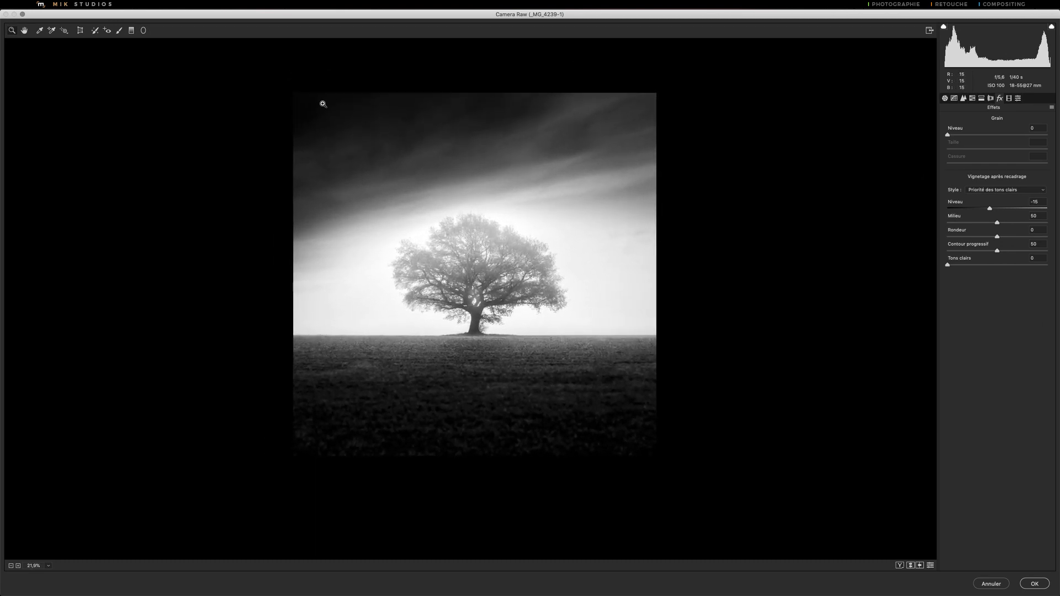
pyautogui.click(131, 31)
pyautogui.moveTo(312, 112); pyautogui.dragTo(338, 166)
pyautogui.rightClick(339, 166)
pyautogui.click(367, 193)
pyautogui.moveTo(997, 162); pyautogui.dragTo(1002, 163)
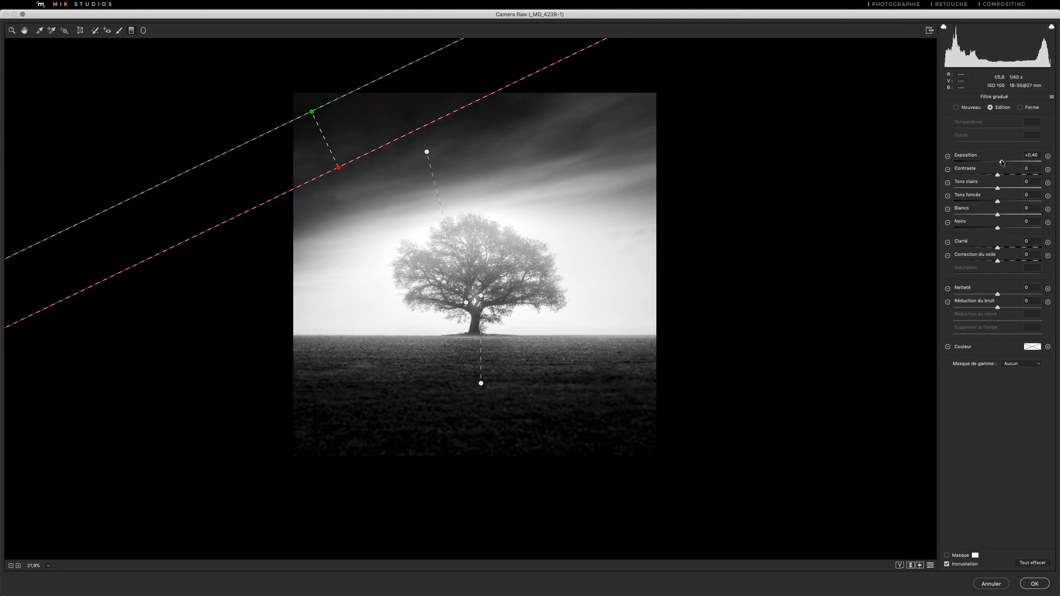
pyautogui.click(930, 566)
pyautogui.click(930, 565)
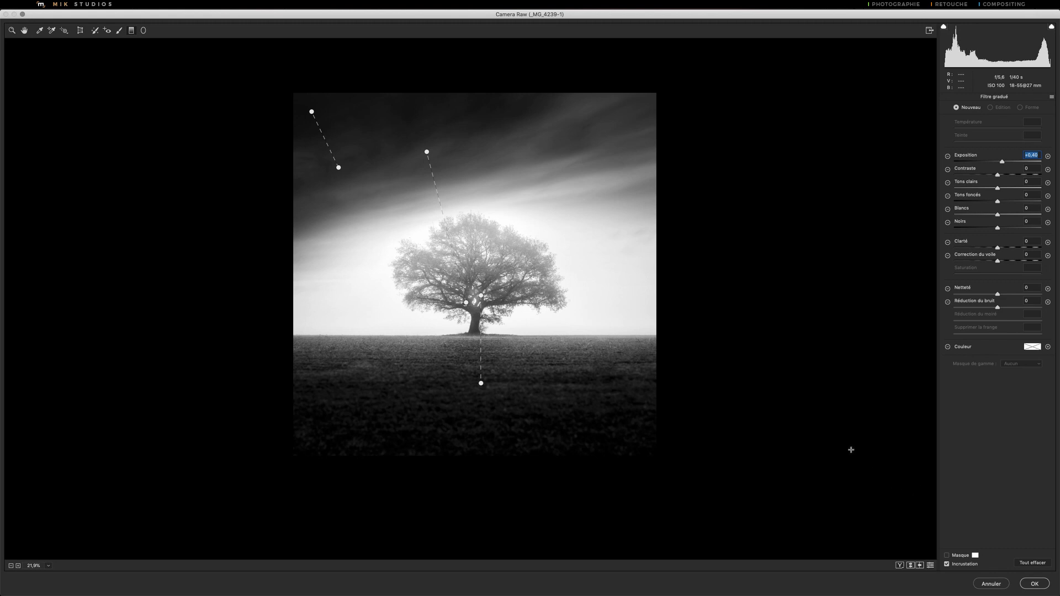
# - Draw a wide radial filter centred on the tree and reset its local corrections
pyautogui.click(144, 30)
pyautogui.moveTo(474, 276); pyautogui.dragTo(591, 218)
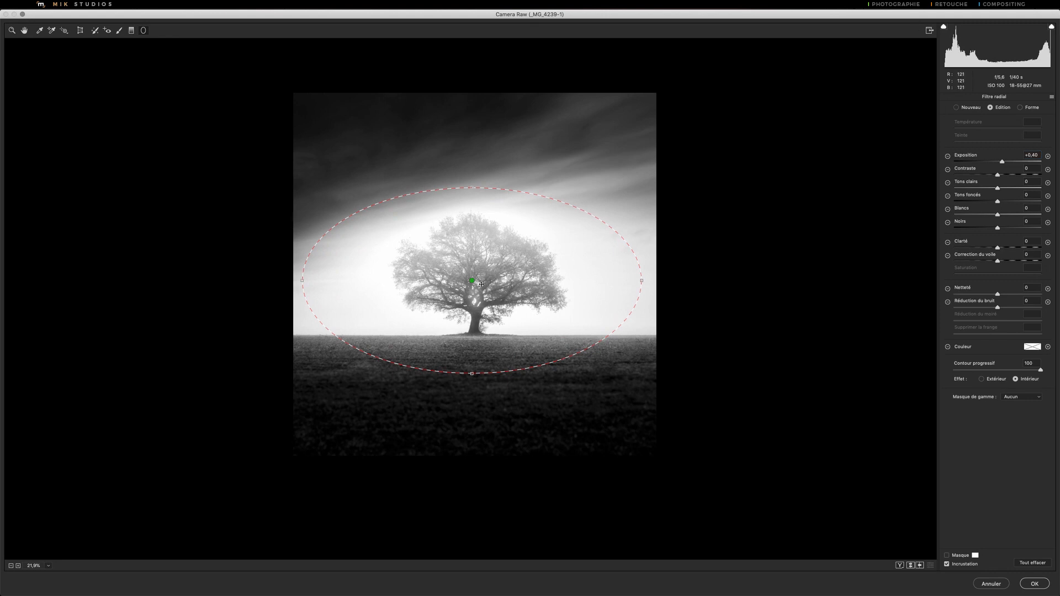
pyautogui.rightClick(472, 281)
pyautogui.click(495, 321)
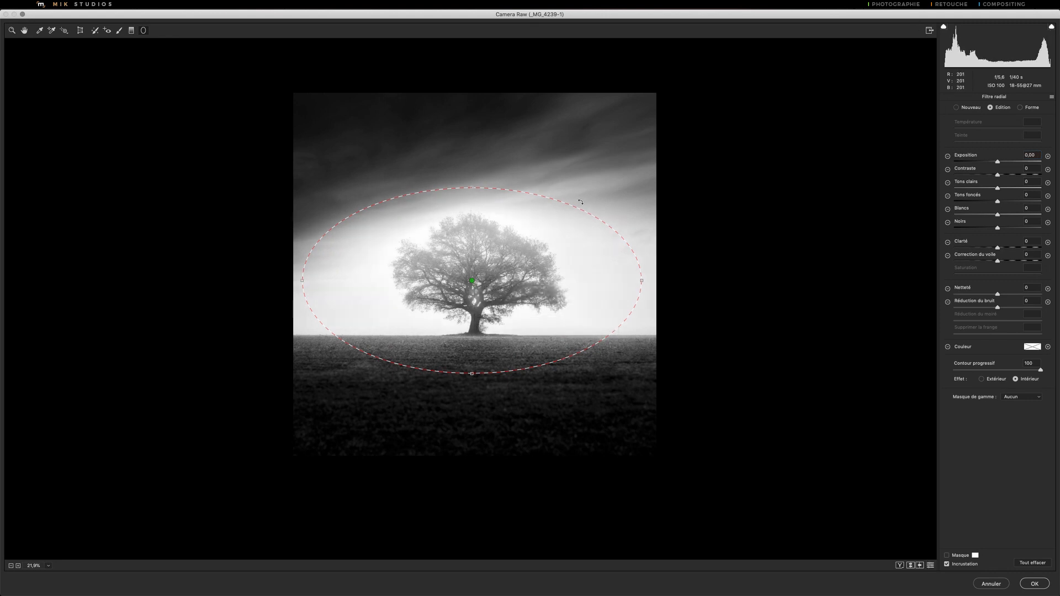
# - Tilt the radial ellipse to follow the slope of the clouds, flatten it slightly and lengthen it past the image's sides
pyautogui.moveTo(594, 202); pyautogui.dragTo(560, 144)
pyautogui.moveTo(433, 196); pyautogui.dragTo(438, 205)
pyautogui.moveTo(626, 209); pyautogui.dragTo(673, 205)
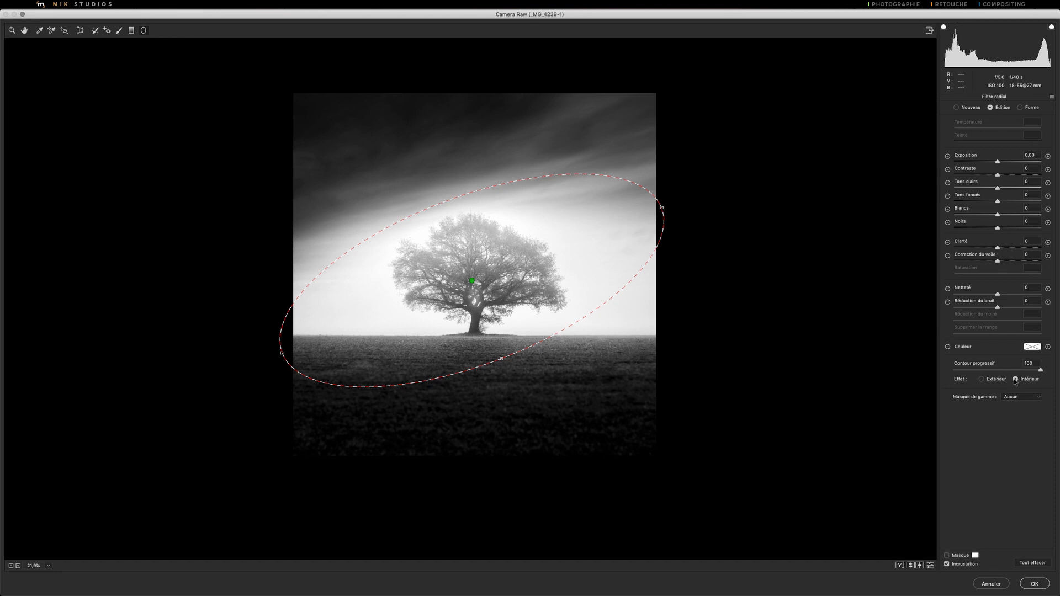
# - Apply the radial filter's effect to Extérieur and set its Exposition to -0,45
pyautogui.click(982, 379)
pyautogui.click(1015, 379)
pyautogui.click(982, 379)
pyautogui.moveTo(997, 162)
pyautogui.mouseDown()
pyautogui.moveTo(971, 162)
pyautogui.moveTo(1001, 162)
pyautogui.moveTo(991, 162)
pyautogui.mouseUp()
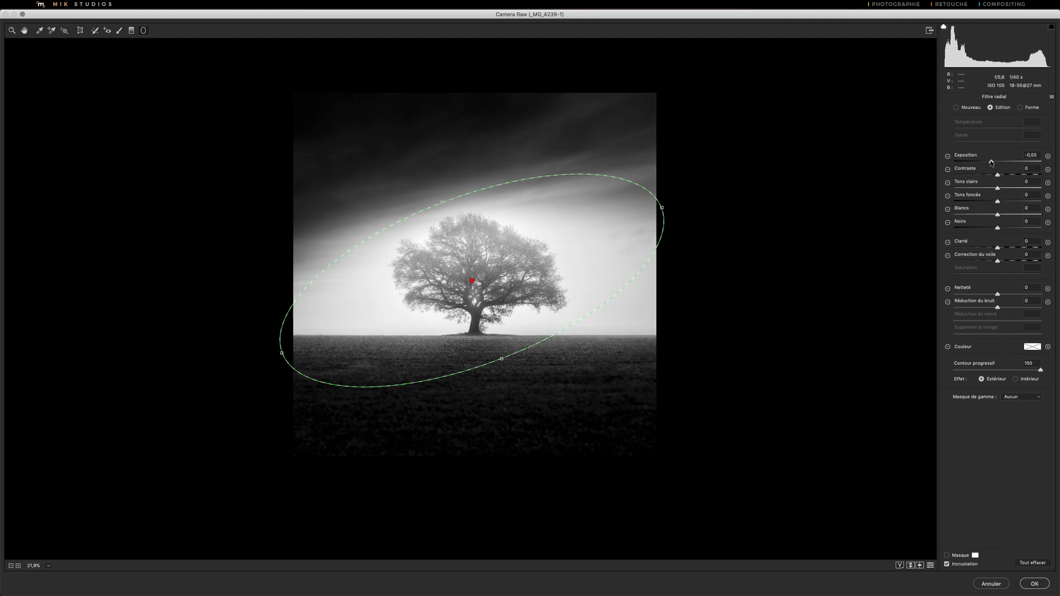
pyautogui.moveTo(991, 163); pyautogui.dragTo(992, 163)
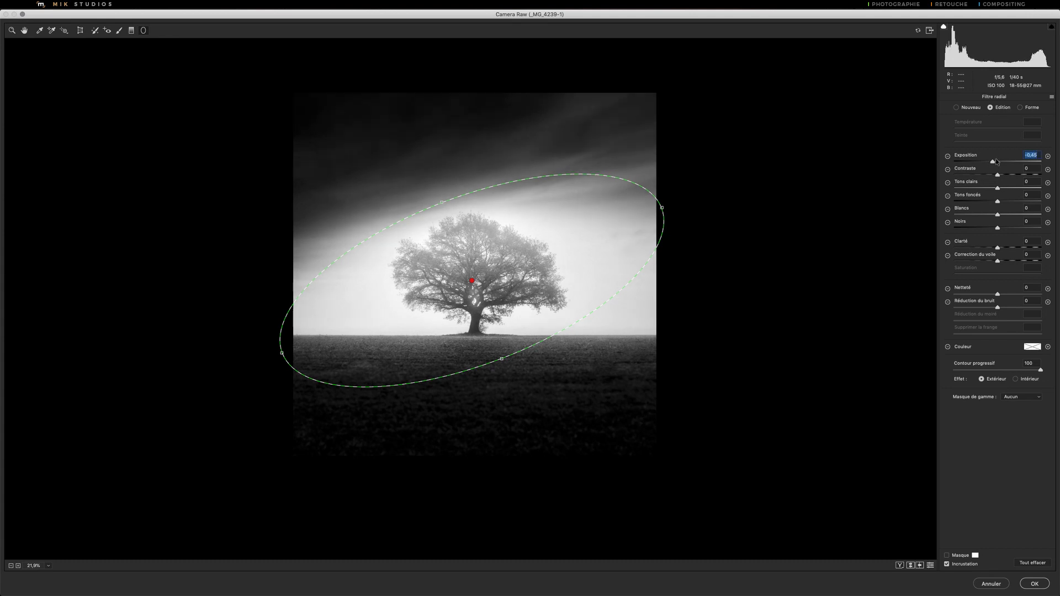
# - Shorten the radial ellipse so it fits more closely around the tree, and review the whole image
pyautogui.moveTo(668, 208); pyautogui.dragTo(619, 235)
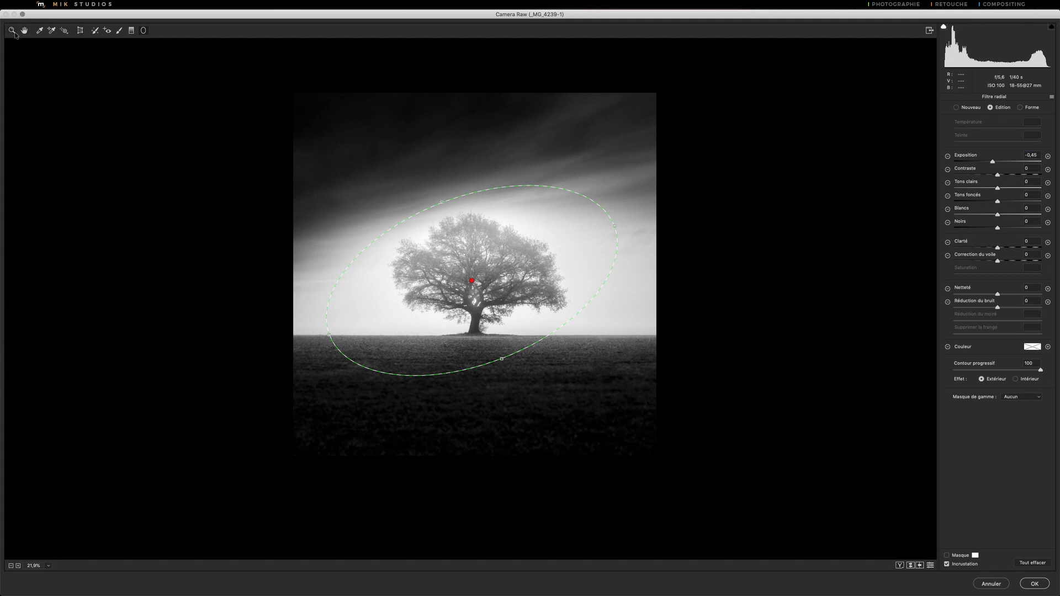
pyautogui.click(12, 31)
pyautogui.moveTo(476, 263); pyautogui.dragTo(439, 264)
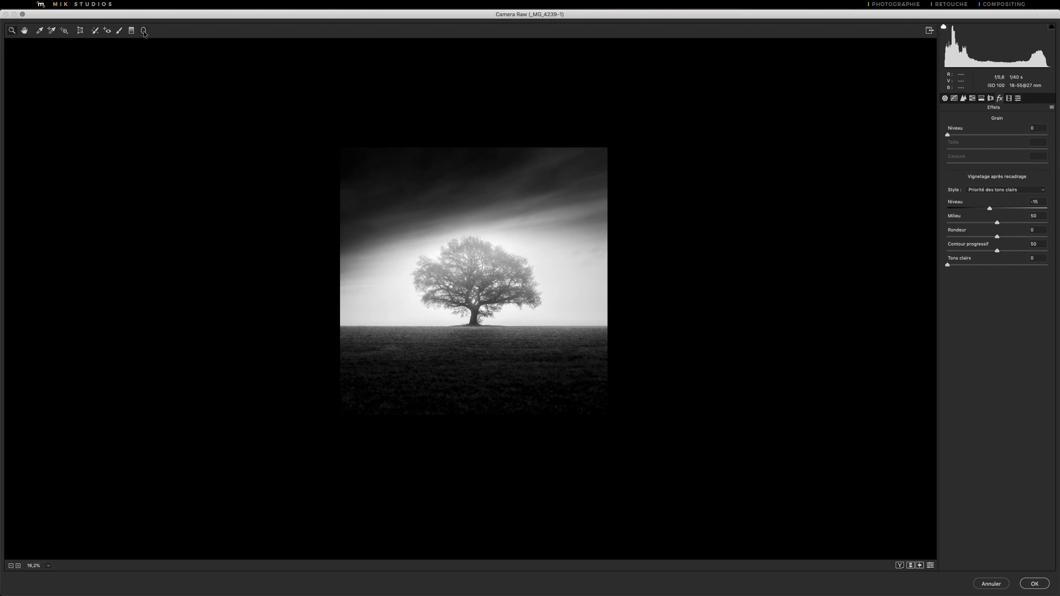
# - Compare the image with and without the radial filter's correction by toggling its preview repeatedly
pyautogui.click(144, 31)
pyautogui.click(930, 566)
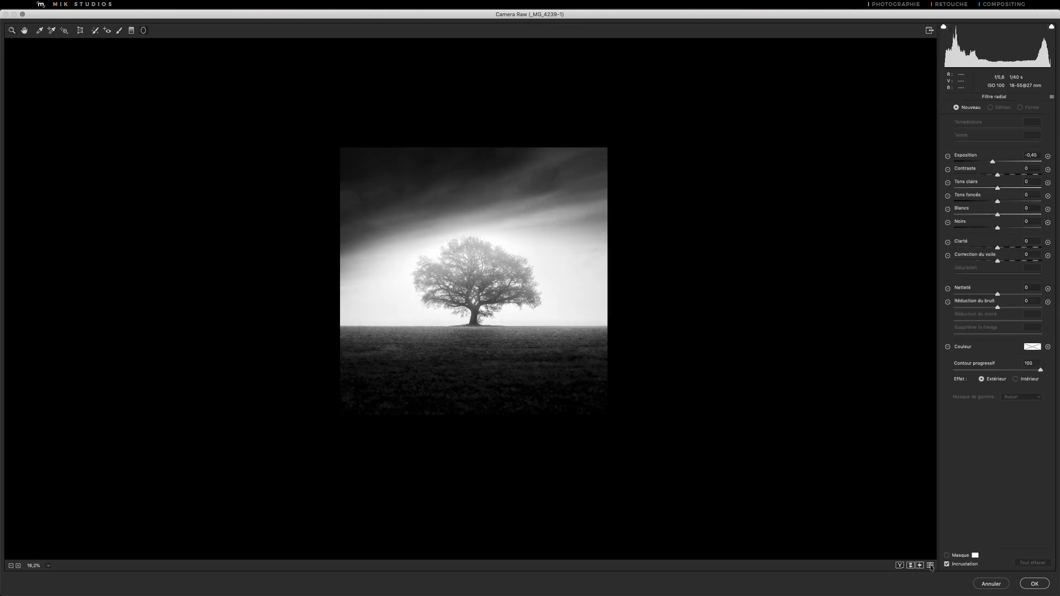
pyautogui.click(930, 566)
pyautogui.click(930, 566)
pyautogui.click(931, 566)
pyautogui.click(931, 565)
pyautogui.click(931, 565)
pyautogui.click(931, 566)
pyautogui.click(930, 565)
pyautogui.click(931, 565)
pyautogui.click(931, 566)
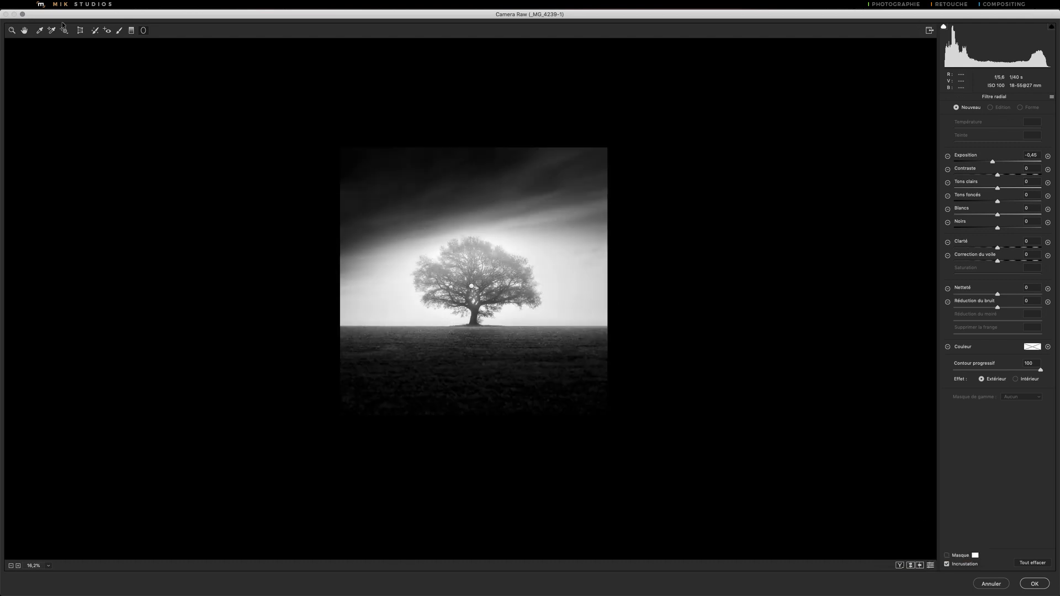
# - Draw a slanted graduated filter from the image's left edge towards the tree and extend its end slightly to the crown
pyautogui.click(12, 32)
pyautogui.moveTo(471, 270)
pyautogui.mouseDown()
pyautogui.moveTo(526, 272)
pyautogui.moveTo(481, 274)
pyautogui.mouseUp()
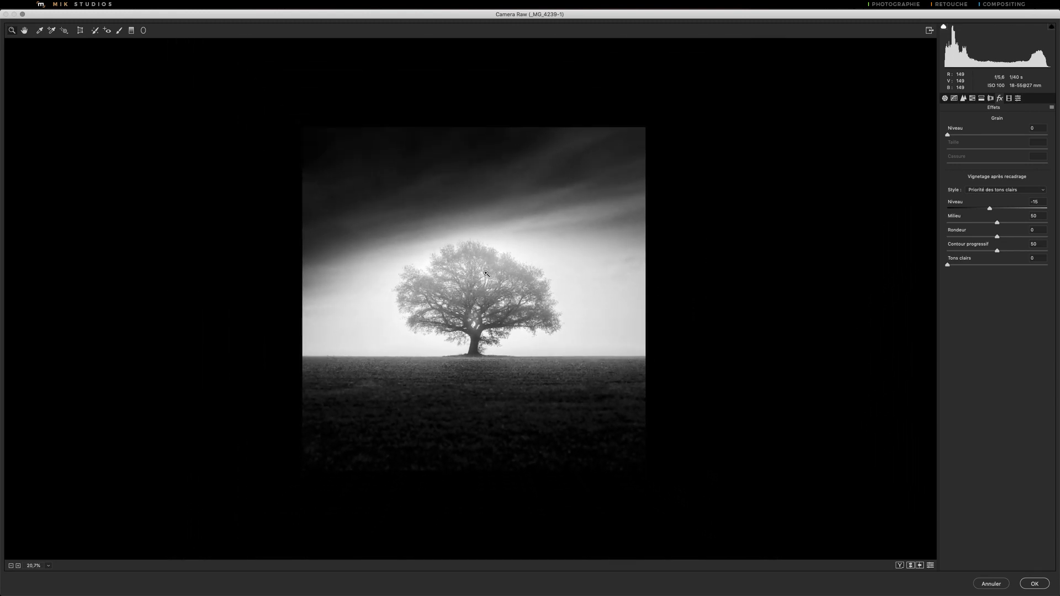
pyautogui.click(131, 30)
pyautogui.moveTo(331, 314); pyautogui.dragTo(389, 333)
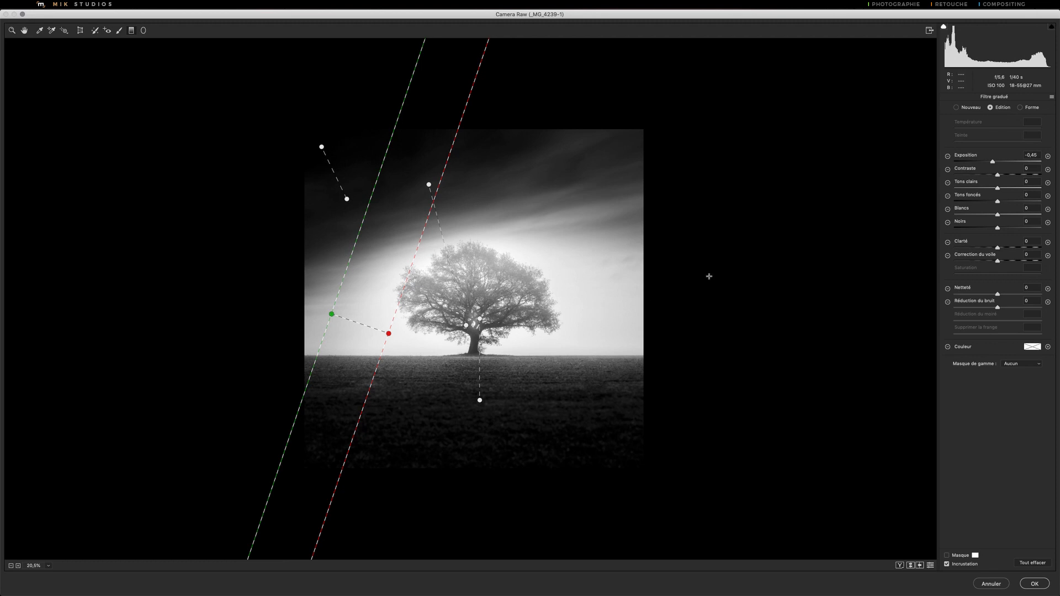
pyautogui.moveTo(389, 334)
pyautogui.mouseDown()
pyautogui.moveTo(380, 331)
pyautogui.moveTo(397, 335)
pyautogui.mouseUp()
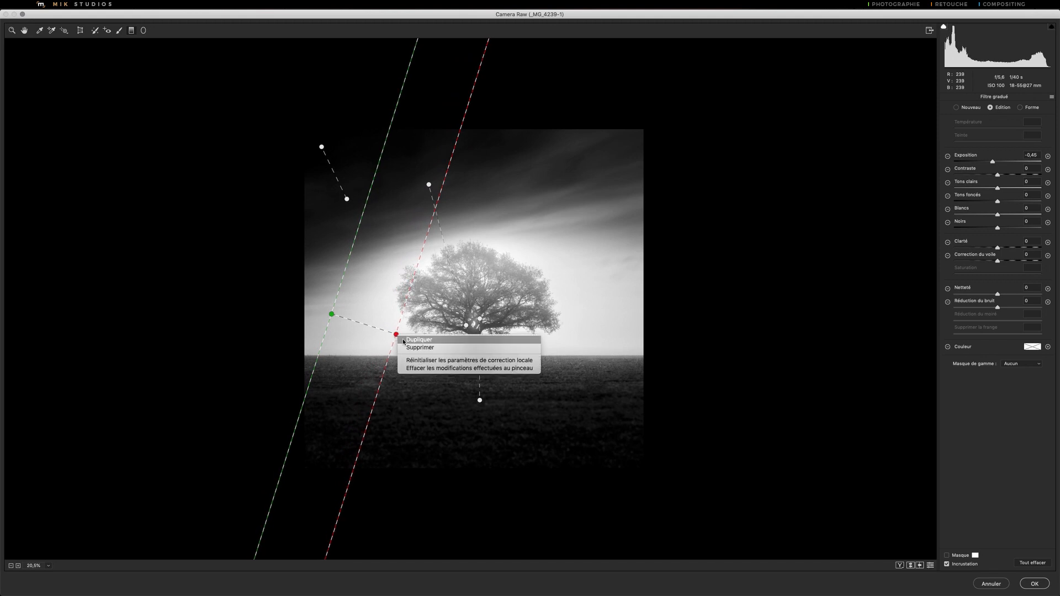
# - Set the left graduated filter's Exposition to -1,20 and restrict it with a Luminance range mask of 49/100
pyautogui.doubleClick(998, 162)
pyautogui.moveTo(998, 162); pyautogui.dragTo(985, 163)
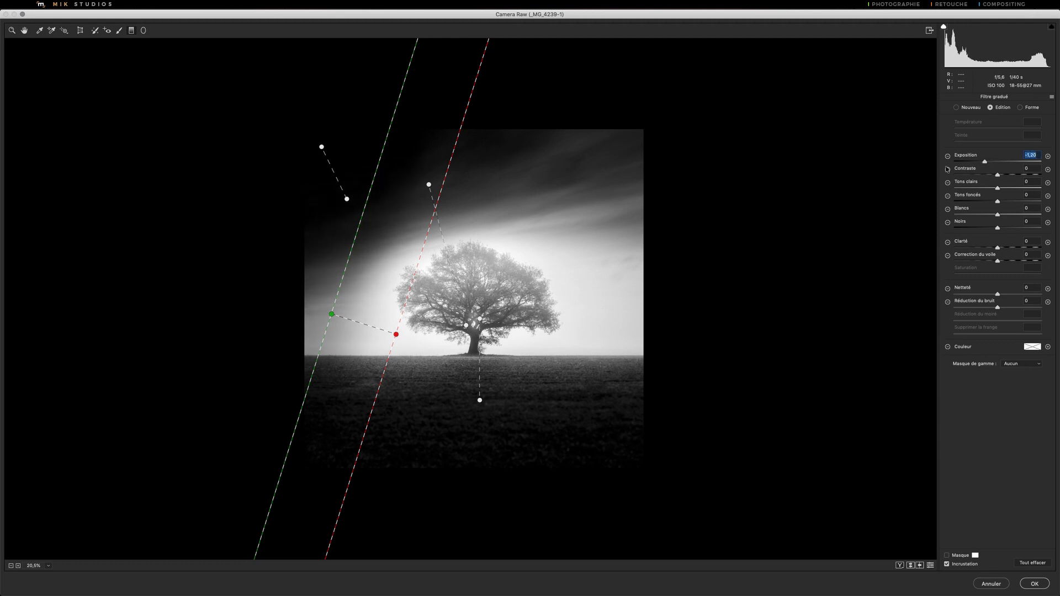
pyautogui.click(1014, 364)
pyautogui.click(1011, 377)
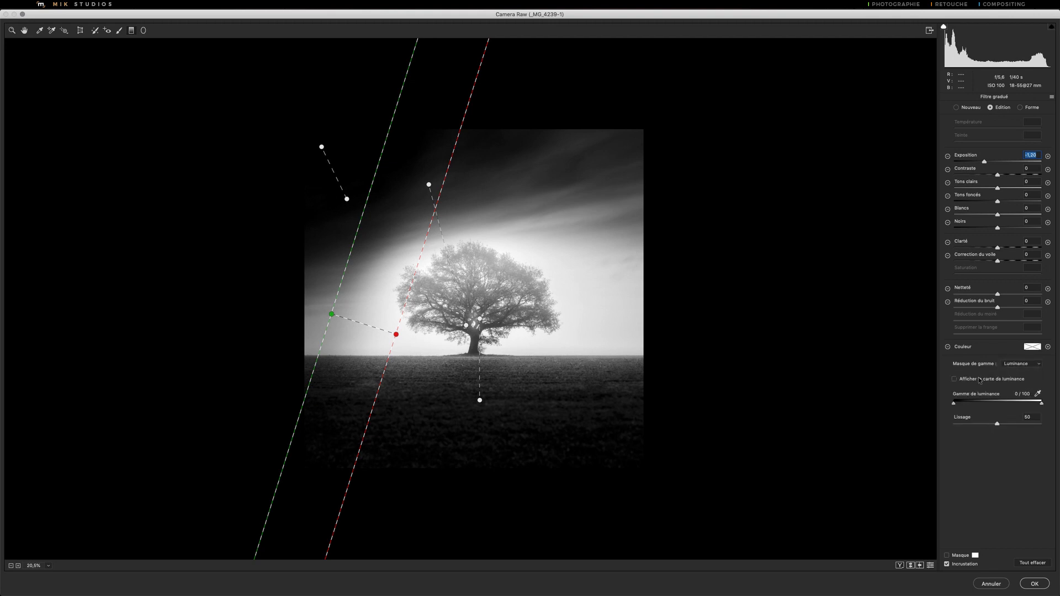
pyautogui.moveTo(953, 405); pyautogui.dragTo(998, 411)
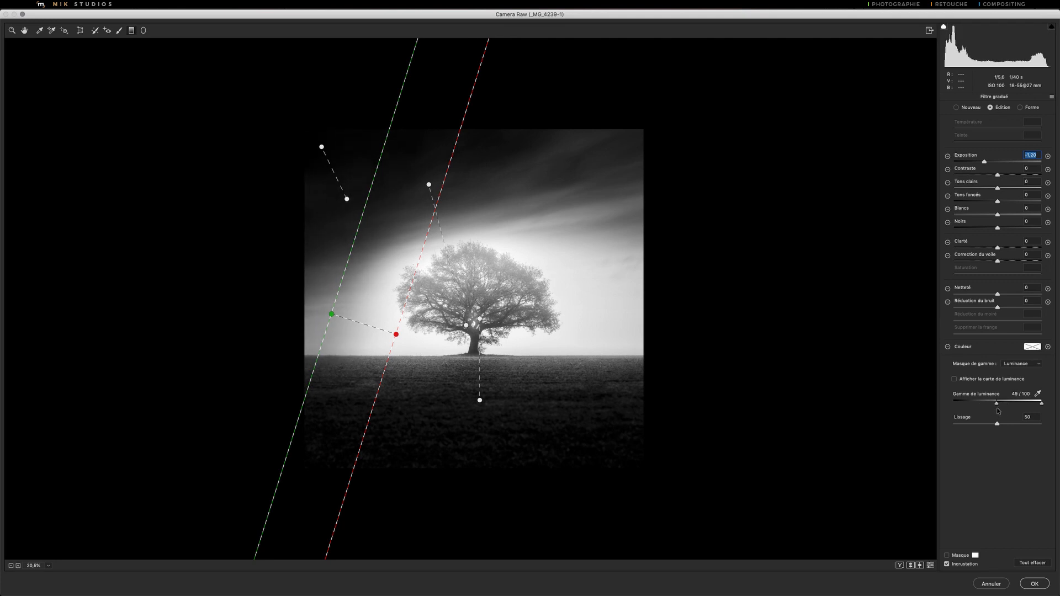
# - Draw a matching graduated filter from the image's right edge to the tree, with a Luminance range mask of 53/100
pyautogui.moveTo(626, 307); pyautogui.dragTo(553, 320)
pyautogui.click(1012, 366)
pyautogui.click(1013, 382)
pyautogui.moveTo(956, 406); pyautogui.dragTo(991, 406)
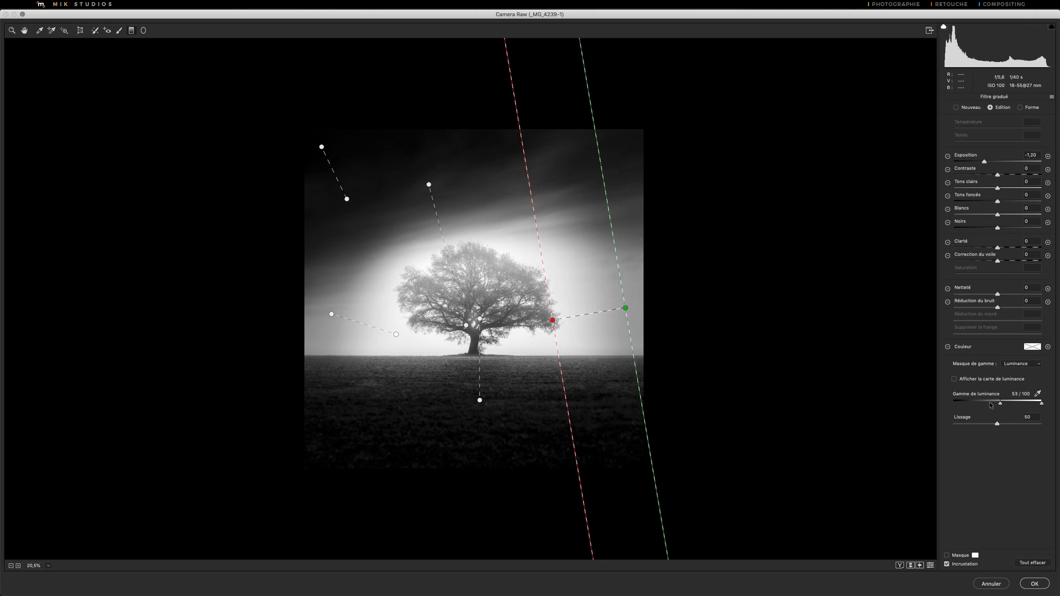
# - Set the Exposition of the graduated filter in the sky's upper-left corner to +0,70 and lengthen it towards the tree
pyautogui.moveTo(321, 147); pyautogui.dragTo(319, 140)
pyautogui.moveTo(1002, 161); pyautogui.dragTo(1012, 163)
pyautogui.moveTo(353, 203); pyautogui.dragTo(373, 255)
pyautogui.click(132, 30)
pyautogui.click(131, 31)
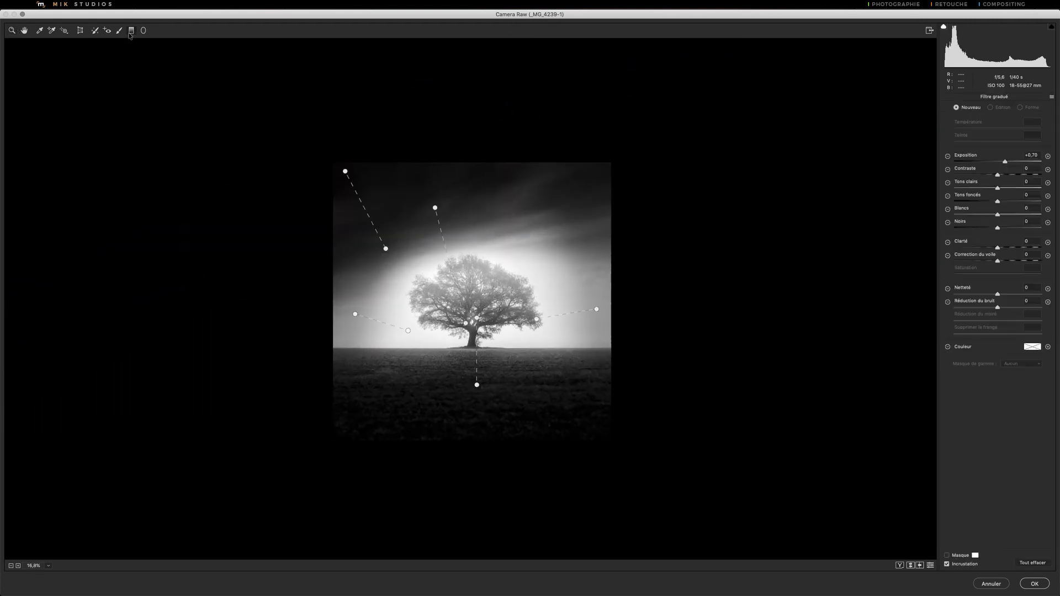
# - Lengthen and tilt both side graduated filters by moving their outer ends upward past the image's edges
pyautogui.moveTo(355, 310); pyautogui.dragTo(324, 296)
pyautogui.moveTo(596, 310); pyautogui.dragTo(620, 285)
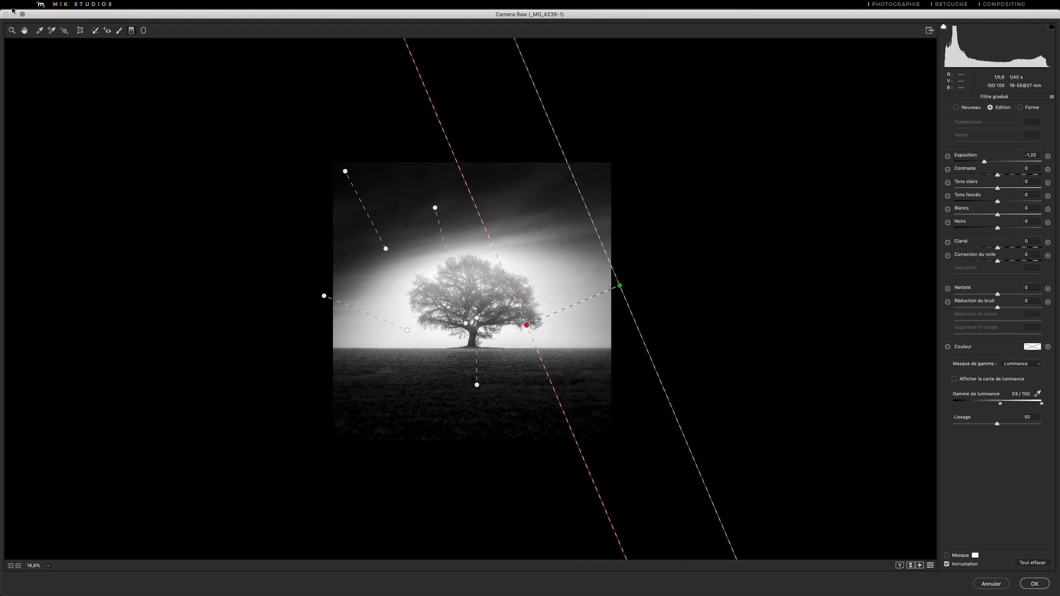
pyautogui.click(13, 29)
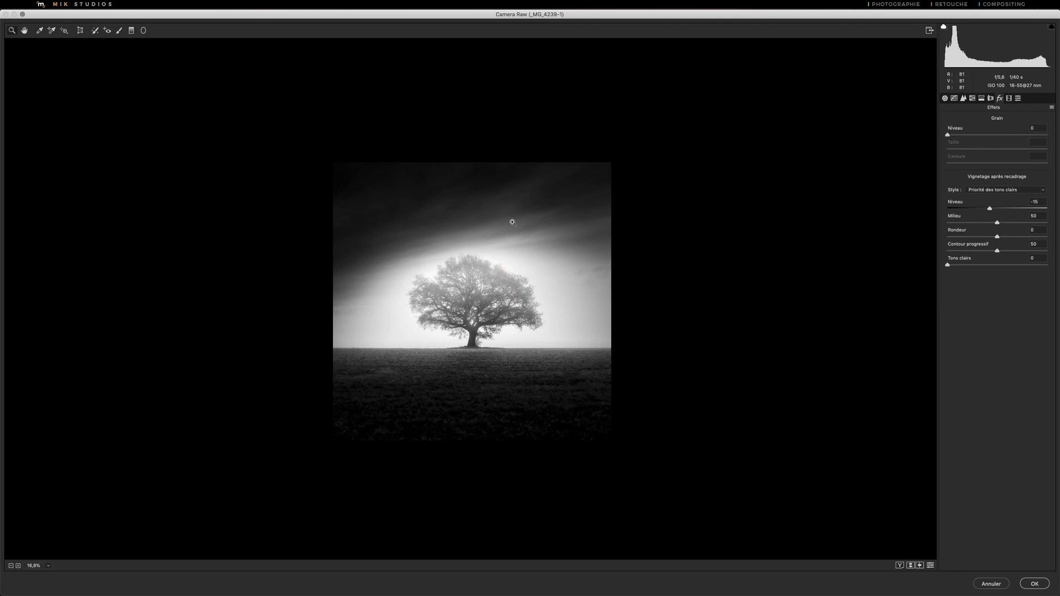